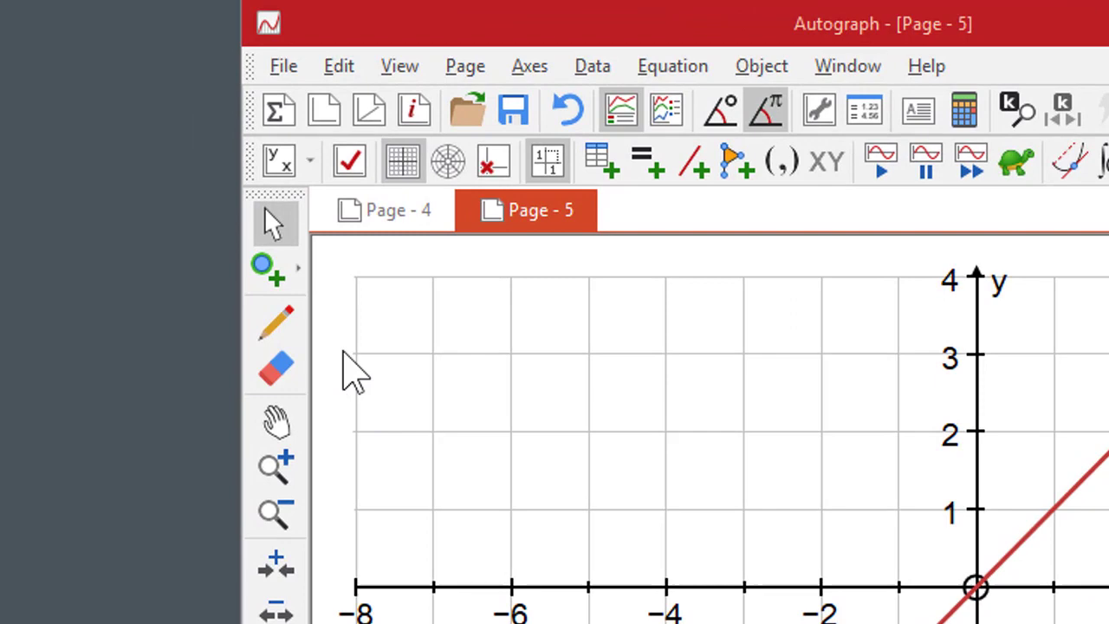
- Place point A at (-2, 2) and set its label to show its coordinate value
{"action": "left_click", "coordinate": [275, 268]}
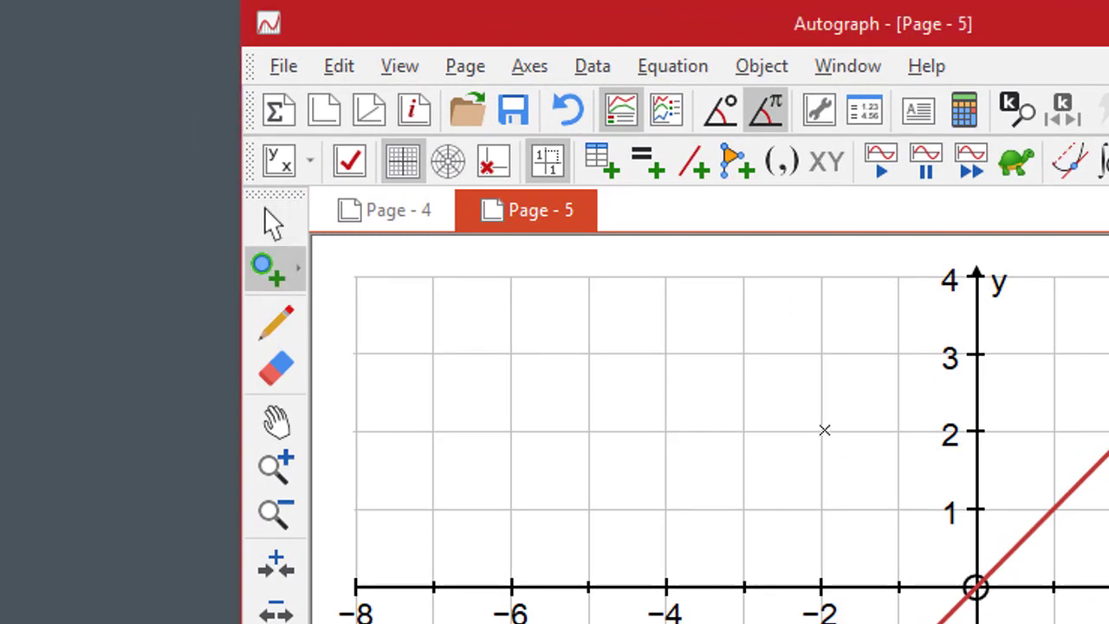
{"action": "left_click", "coordinate": [824, 430]}
{"action": "left_click", "coordinate": [277, 221]}
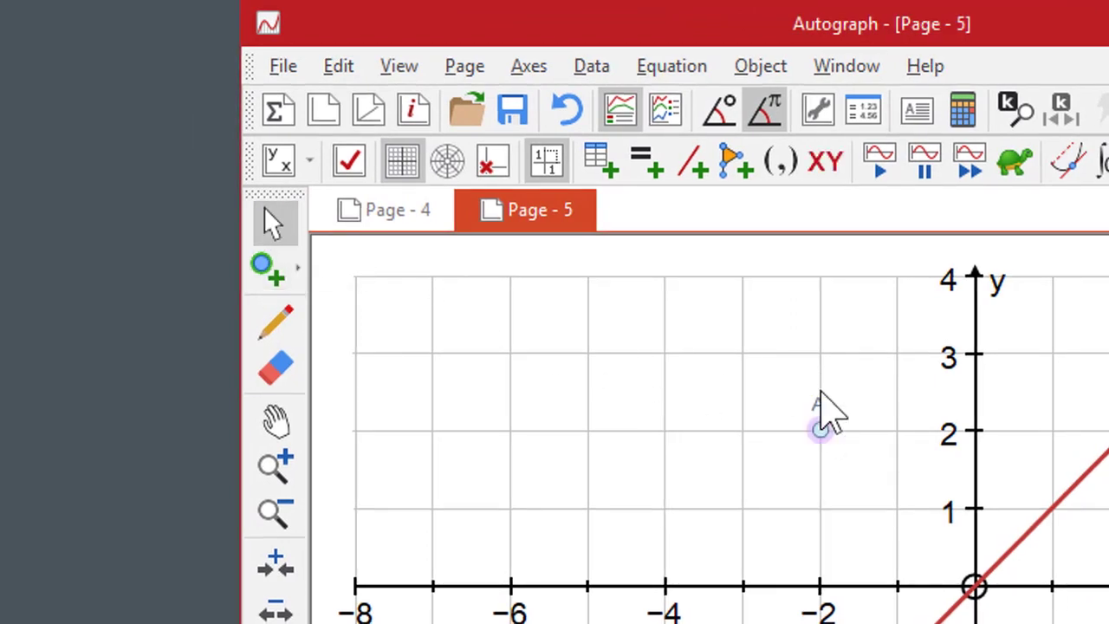
{"action": "double_click", "coordinate": [820, 405]}
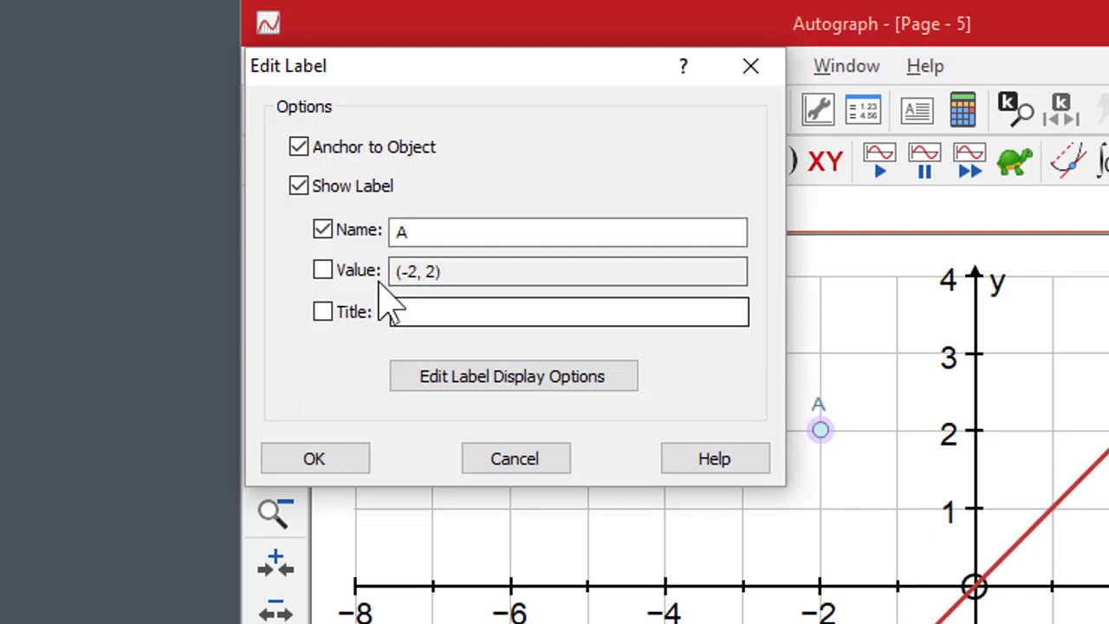
{"action": "left_click", "coordinate": [322, 270]}
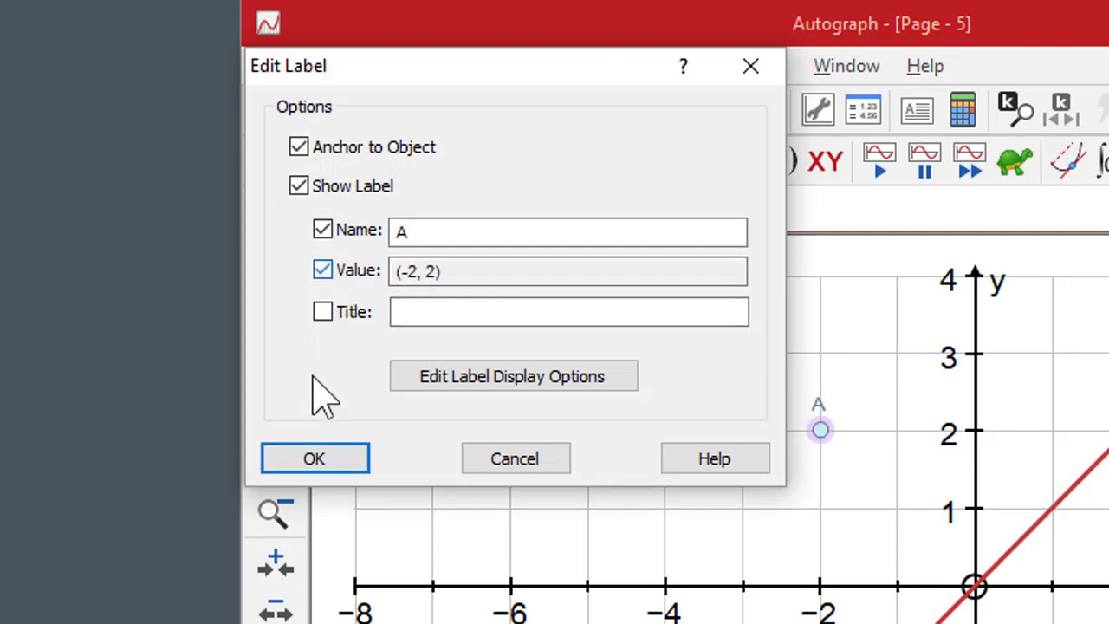
{"action": "left_click", "coordinate": [318, 459]}
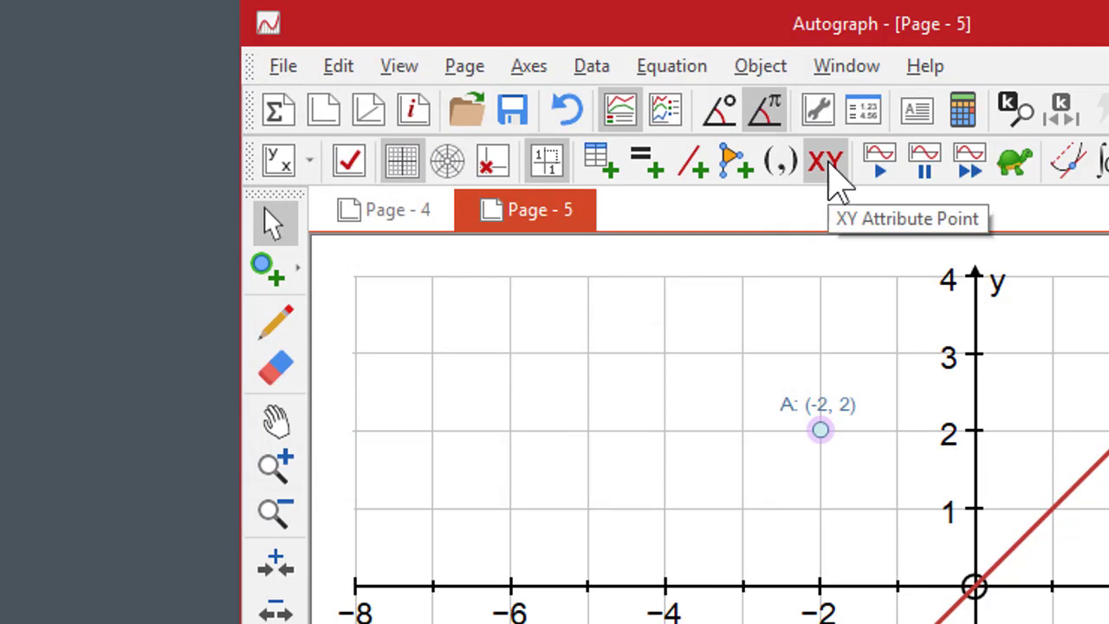
- Create XY attribute point B with x = A's y and y = A's x, then drag A
{"action": "left_click", "coordinate": [829, 167]}
{"action": "left_click_drag", "start_coordinate": [552, 83], "coordinate": [440, 317]}
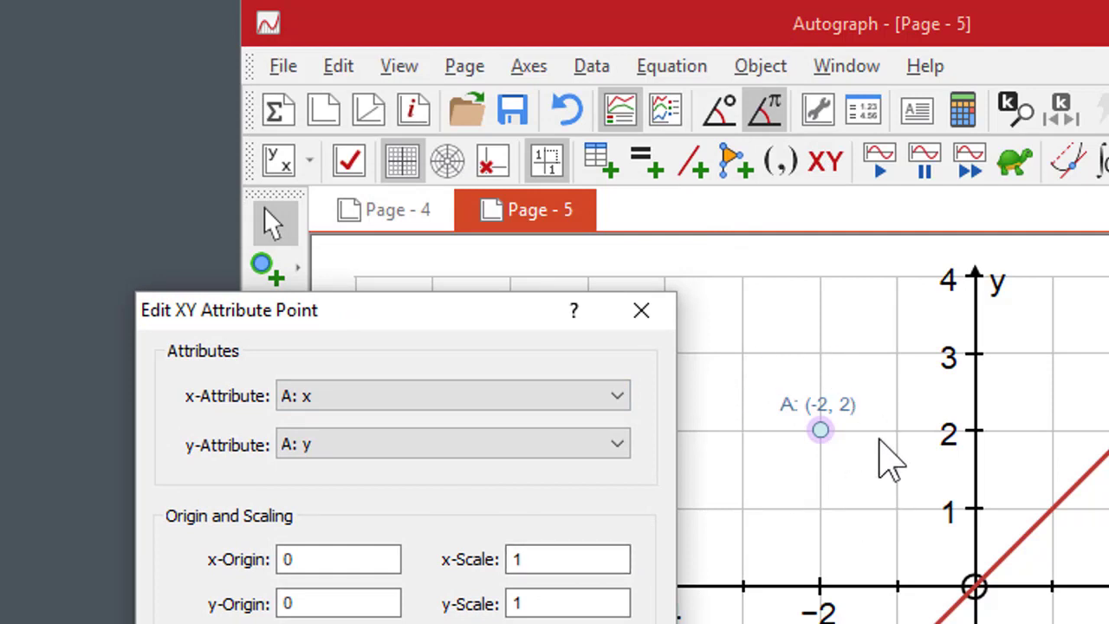
{"action": "left_click", "coordinate": [616, 395]}
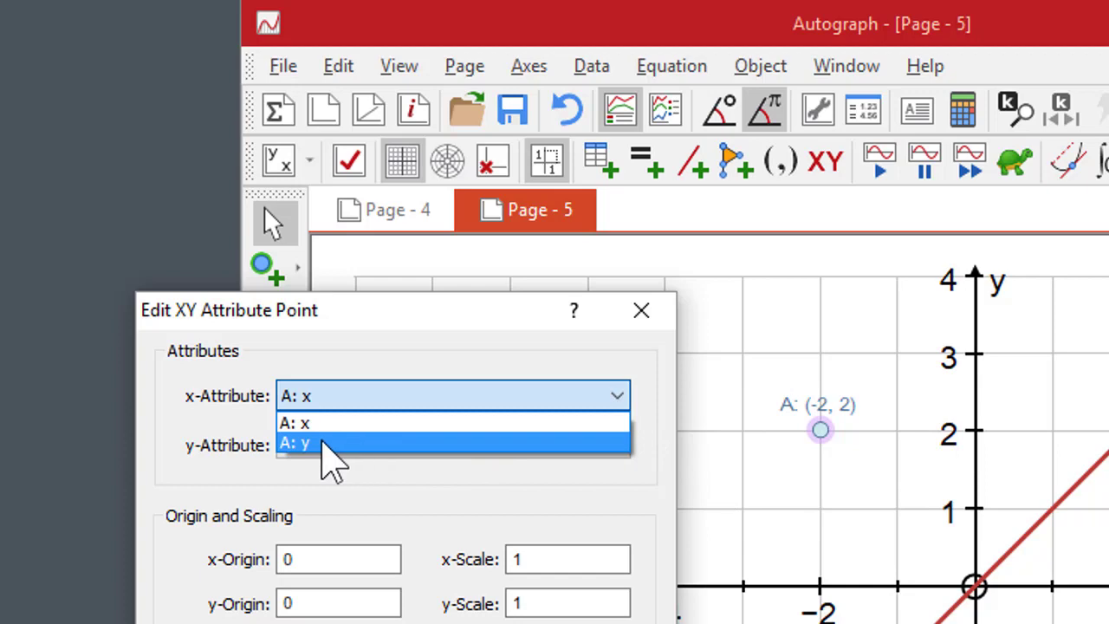
{"action": "left_click", "coordinate": [483, 442]}
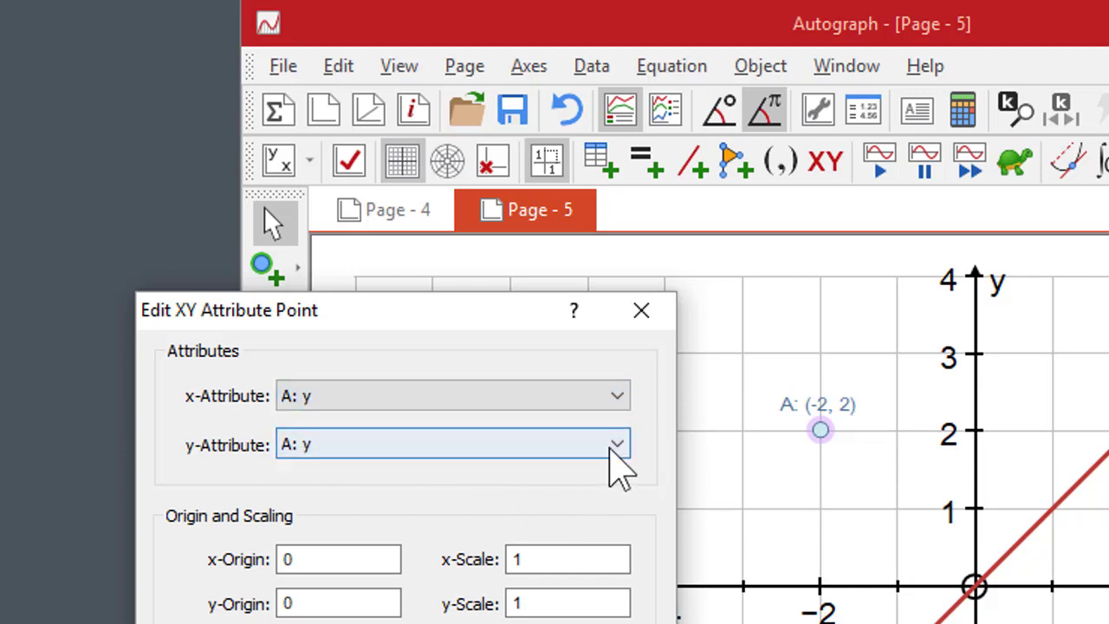
{"action": "left_click", "coordinate": [613, 447]}
{"action": "left_click", "coordinate": [413, 470]}
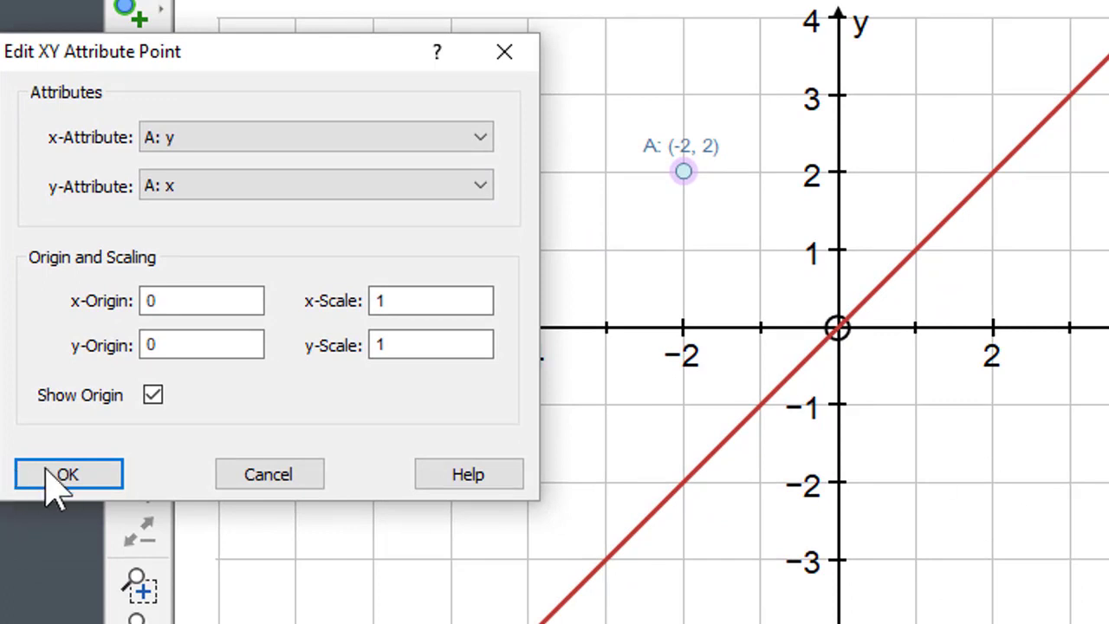
{"action": "left_click", "coordinate": [78, 477]}
{"action": "left_click_drag", "start_coordinate": [684, 176], "coordinate": [710, 122]}
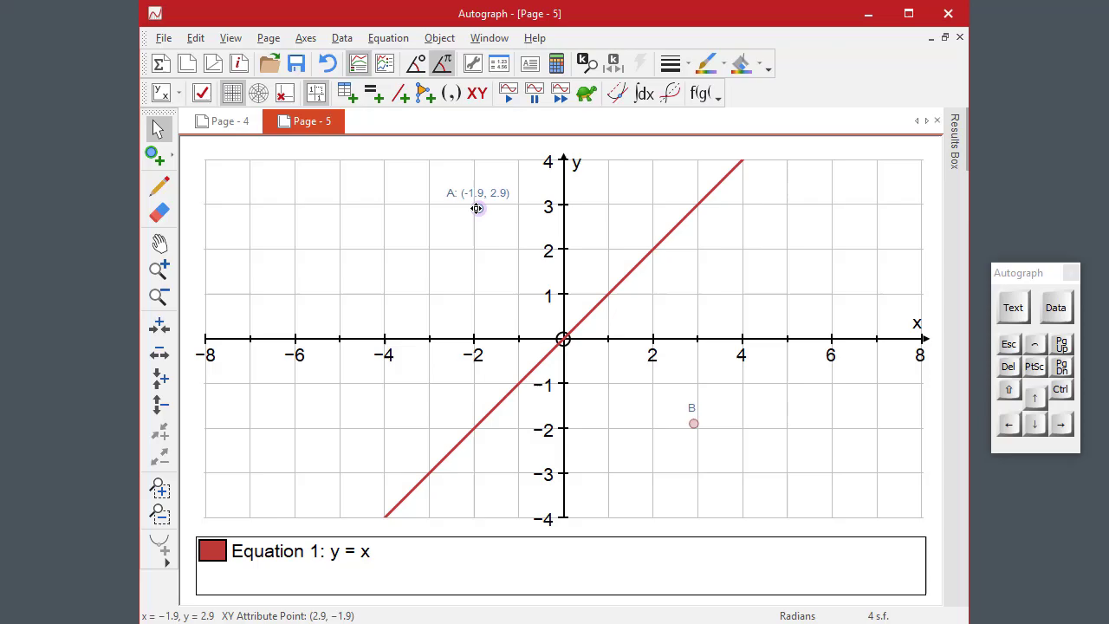
- Plot the equation y = x²
{"action": "key", "text": "ctrl+e"}
{"action": "type", "text": "y"}
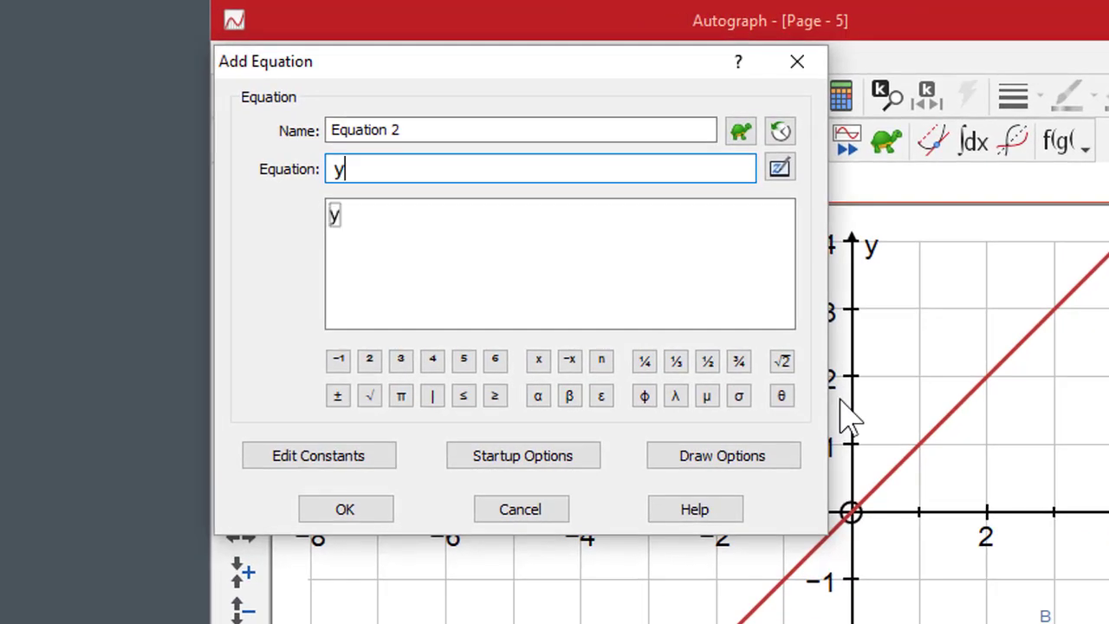
{"action": "type", "text": " = x2"}
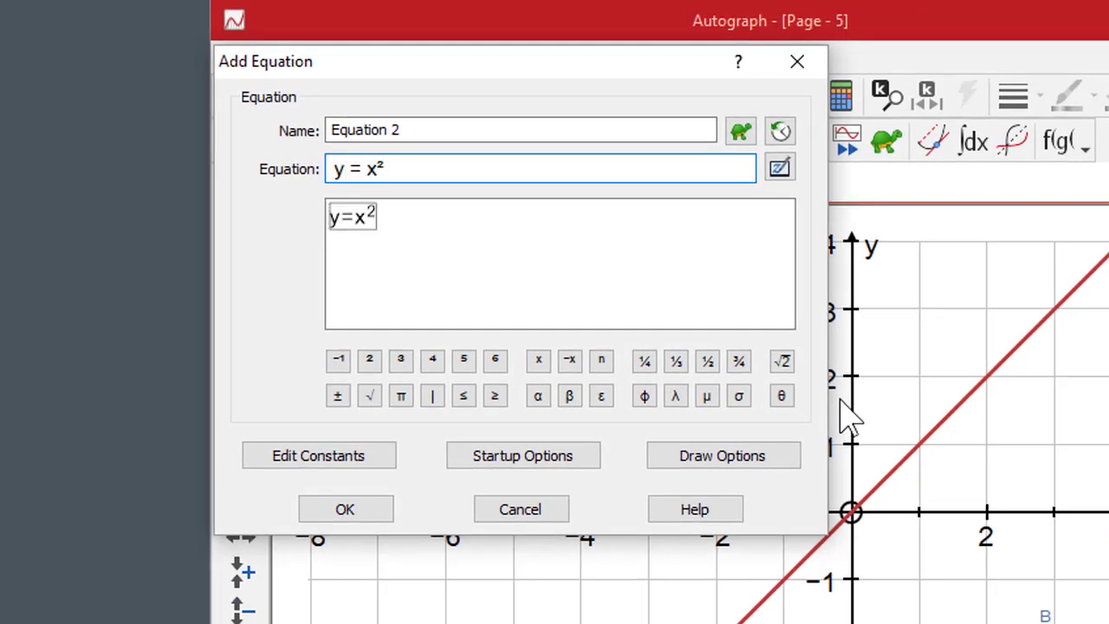
{"action": "key", "text": "Return"}
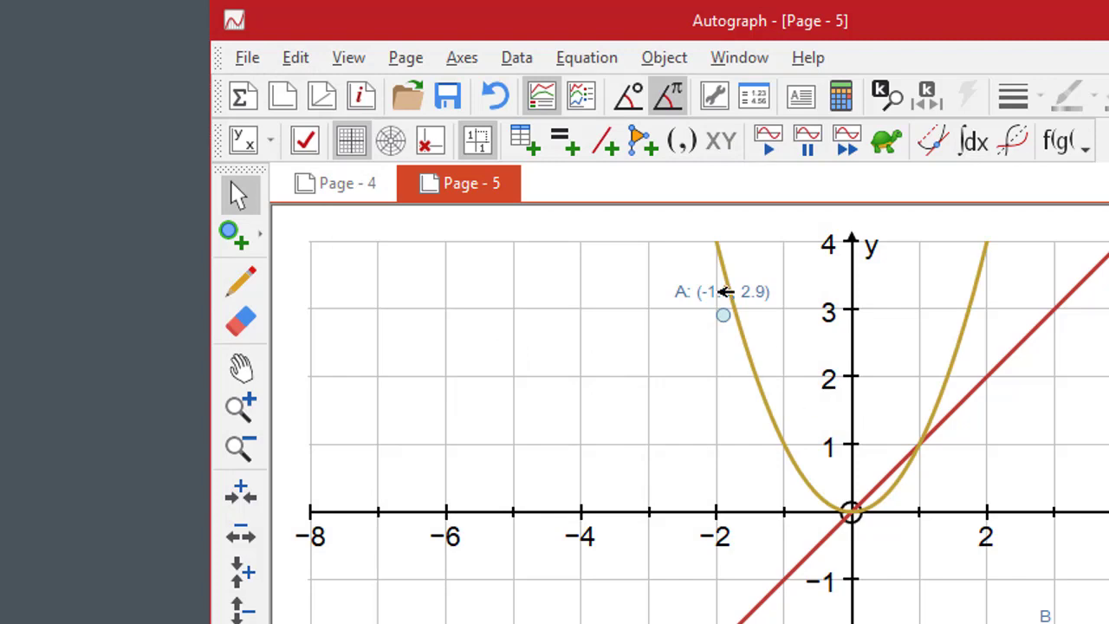
- Attach point A to the parabola and slide it to (-1.6, 2.56)
{"action": "left_click", "coordinate": [723, 315]}
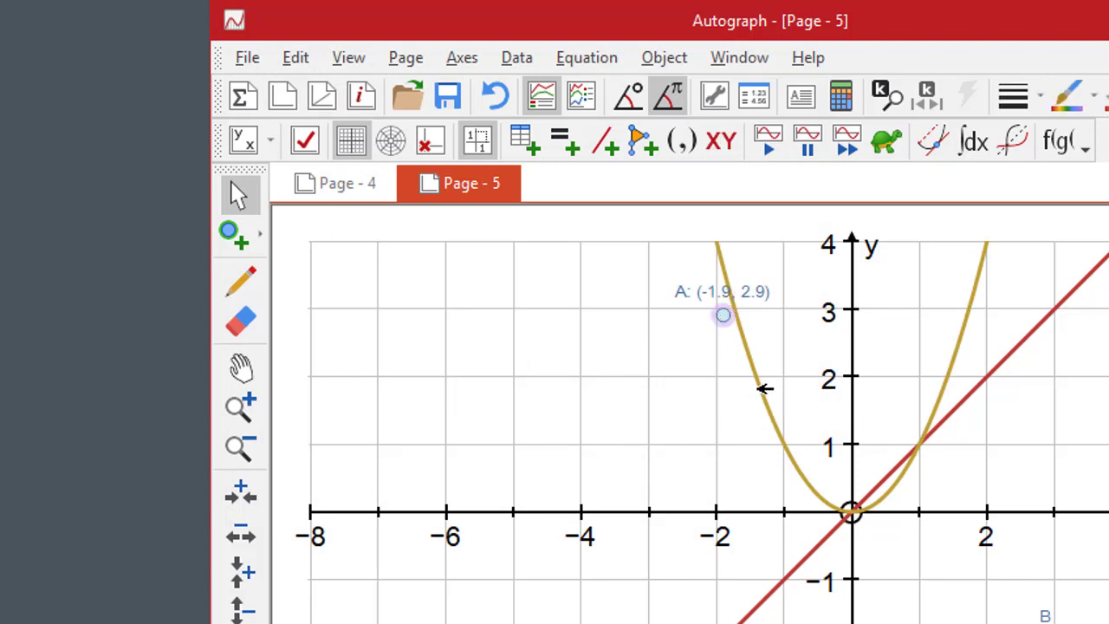
{"action": "left_click", "coordinate": [759, 387]}
{"action": "right_click", "coordinate": [809, 353]}
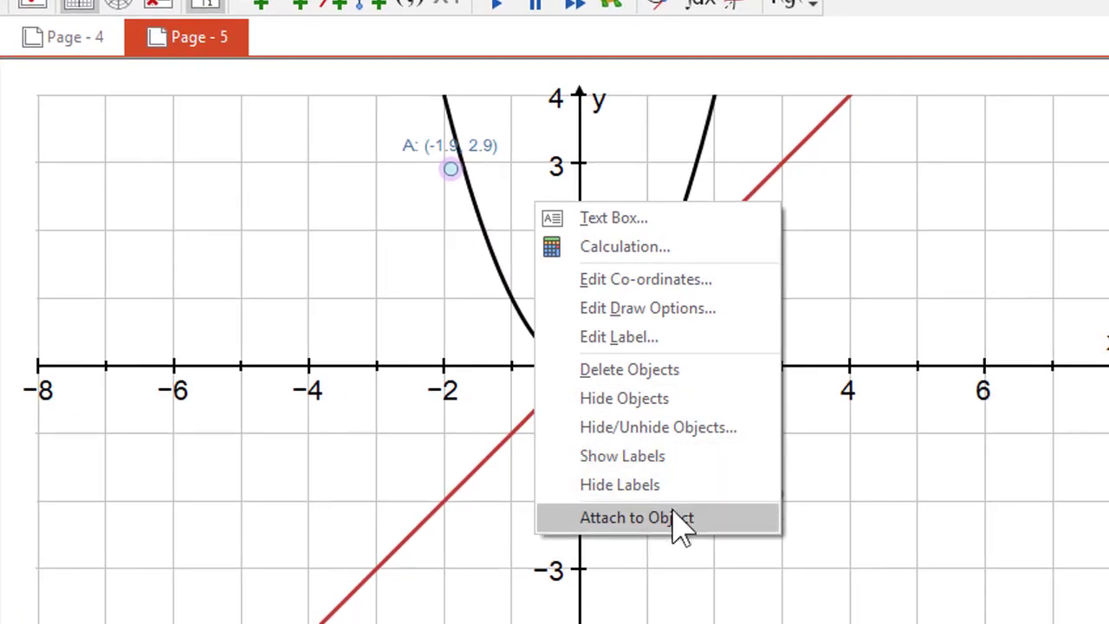
{"action": "left_click", "coordinate": [943, 623]}
{"action": "left_click_drag", "start_coordinate": [450, 120], "coordinate": [470, 242]}
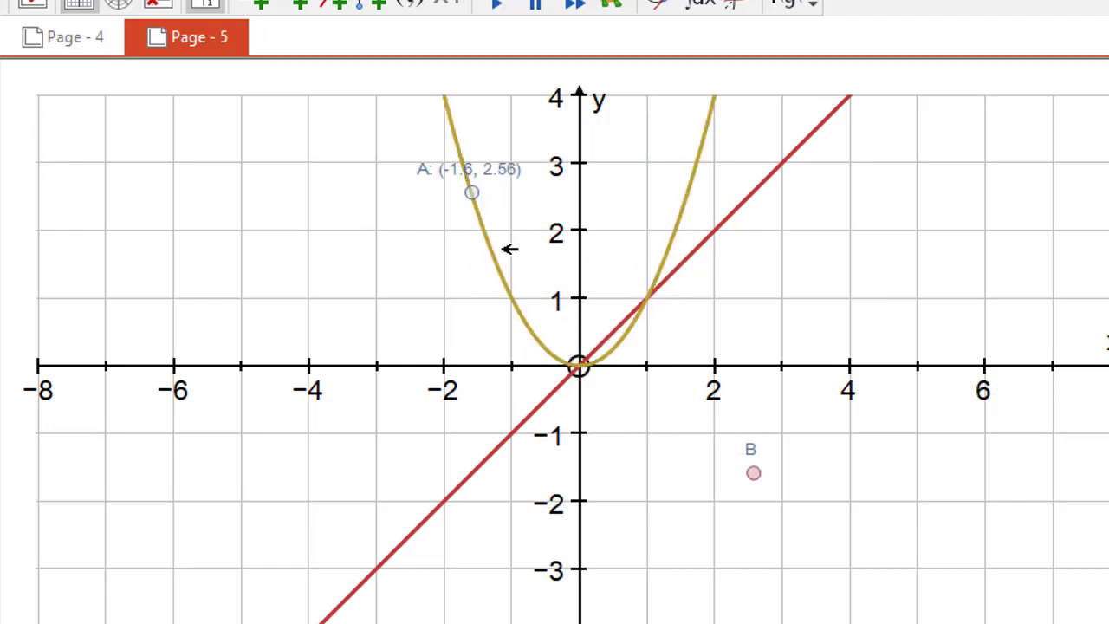
- Create the locus of B from points A and B with the default range, then slide A
{"action": "left_click", "coordinate": [471, 193]}
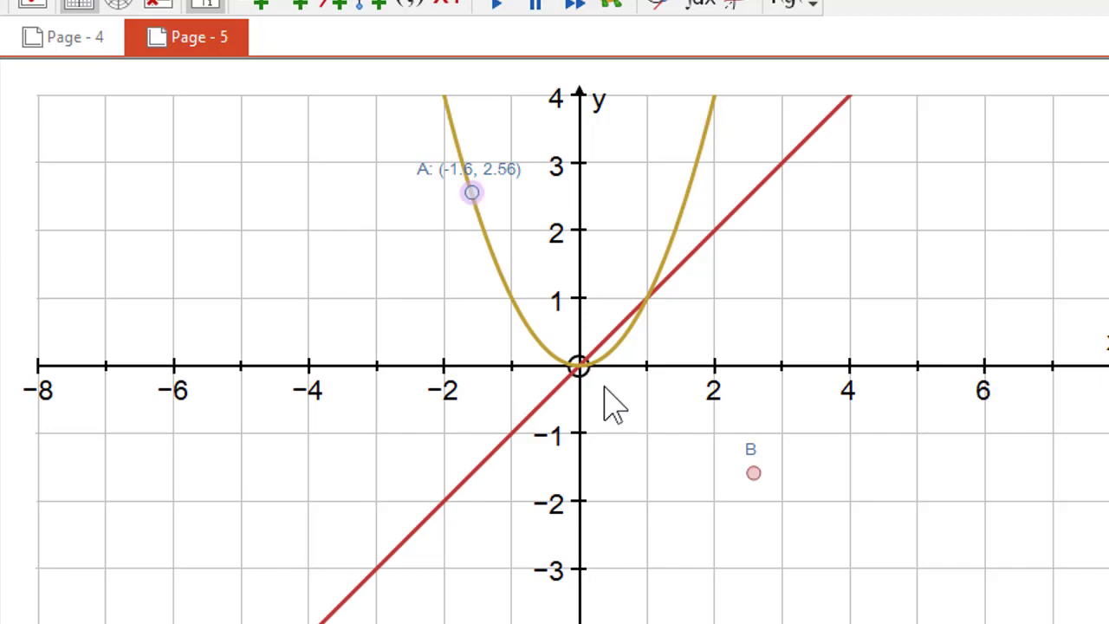
{"action": "left_click", "coordinate": [755, 474], "text": "shift"}
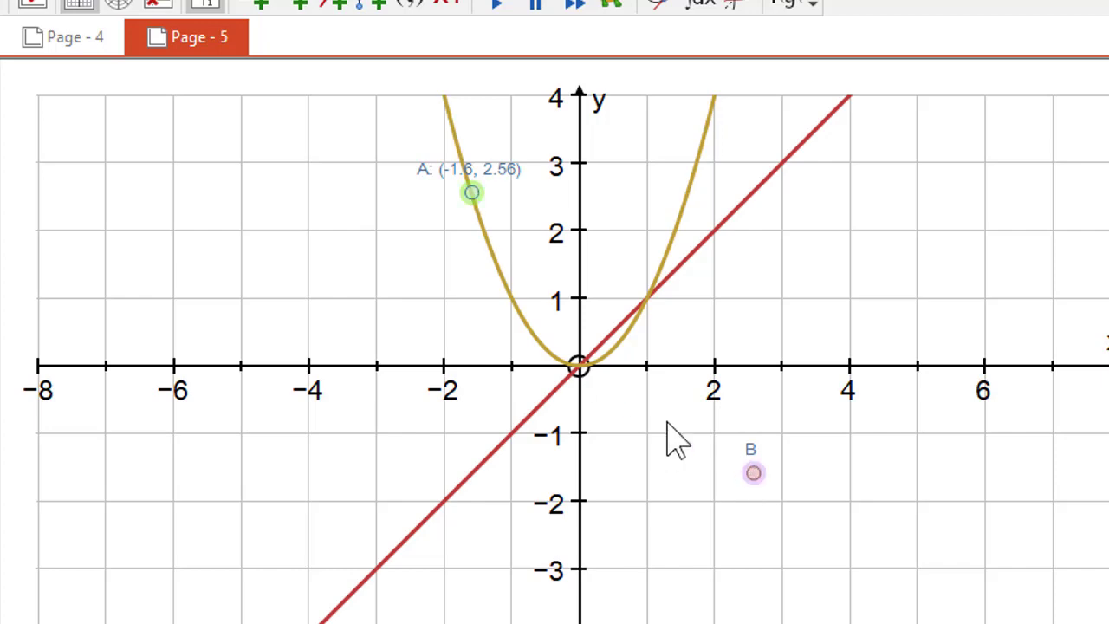
{"action": "right_click", "coordinate": [354, 109]}
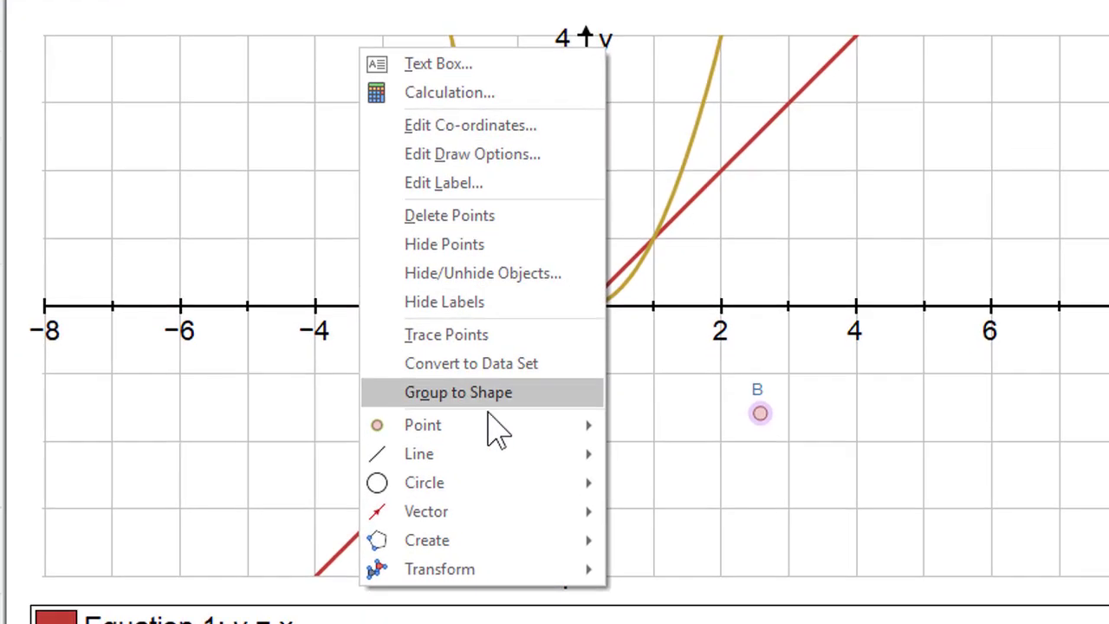
{"action": "mouse_move", "coordinate": [483, 475]}
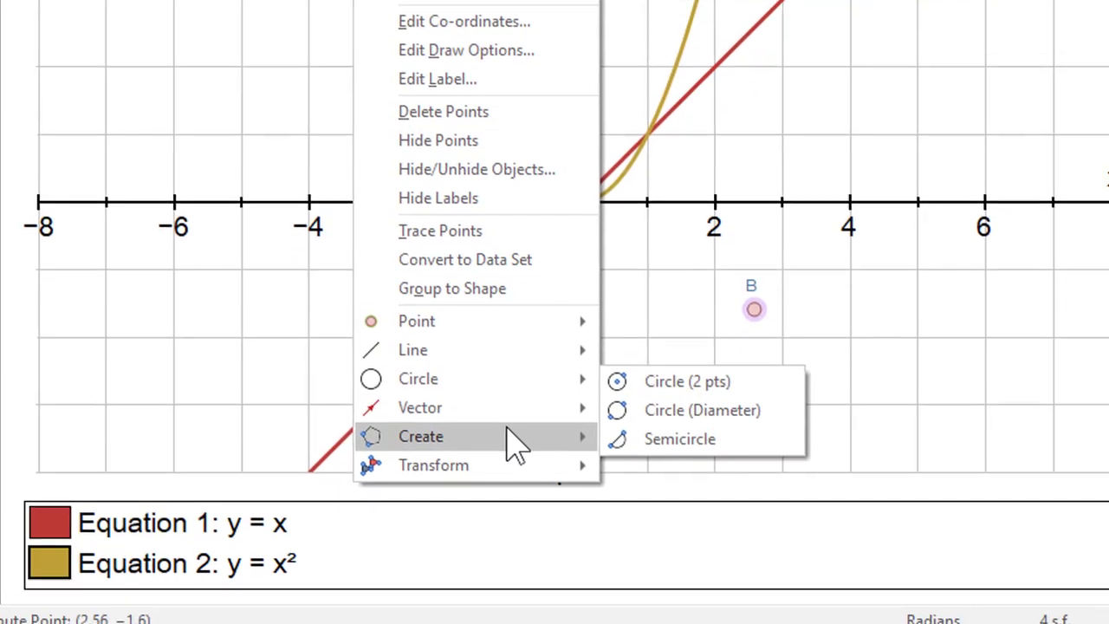
{"action": "mouse_move", "coordinate": [576, 441]}
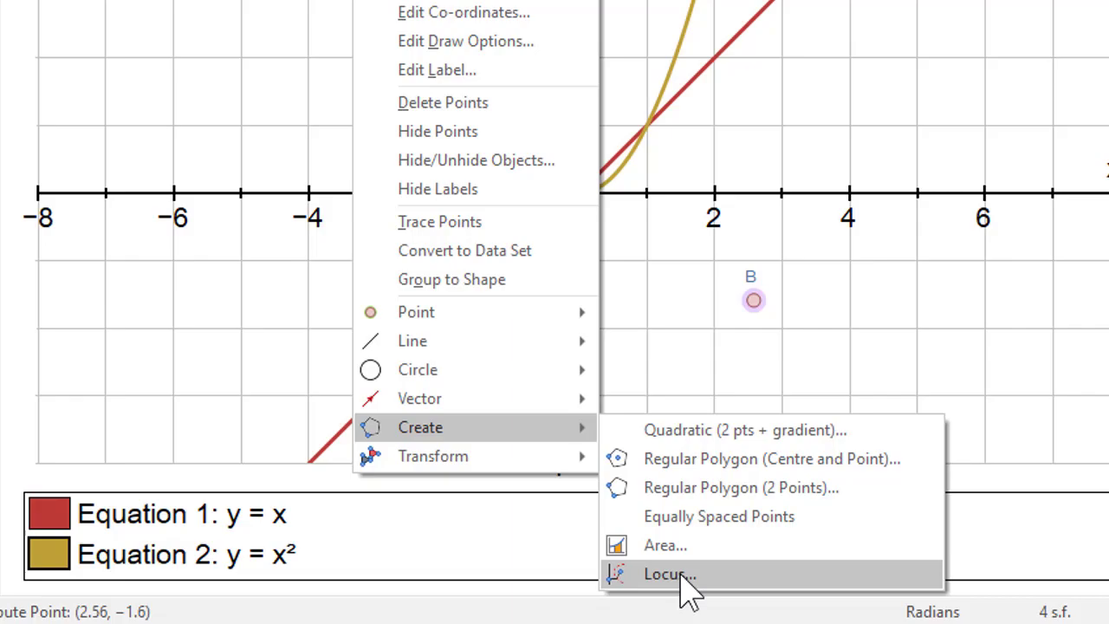
{"action": "left_click", "coordinate": [669, 574]}
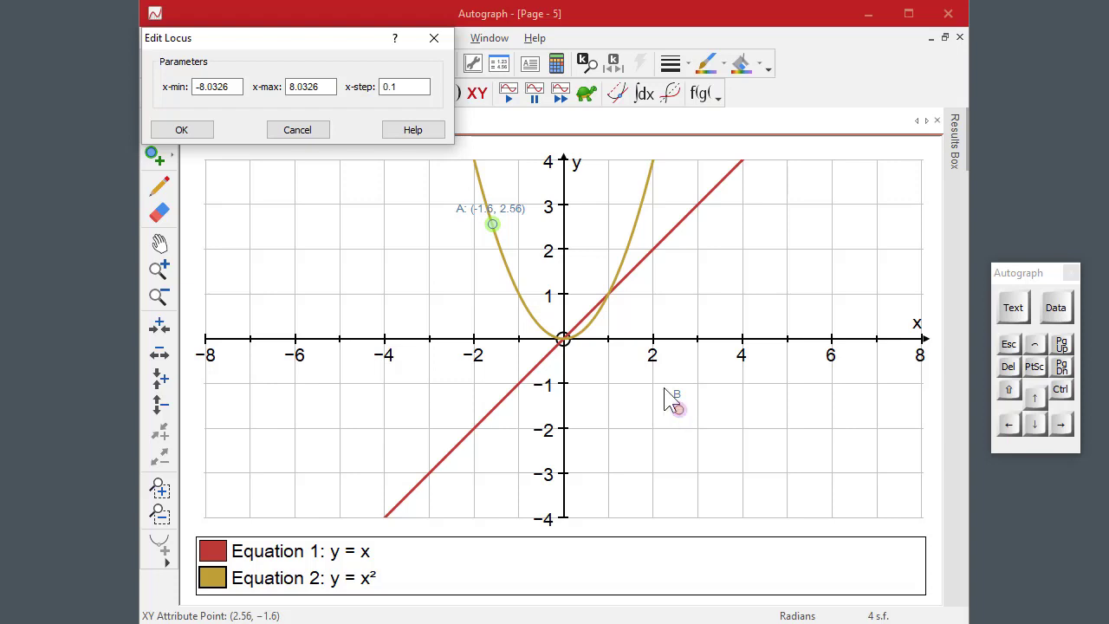
{"action": "left_click", "coordinate": [182, 130]}
{"action": "left_click_drag", "start_coordinate": [495, 226], "coordinate": [625, 224]}
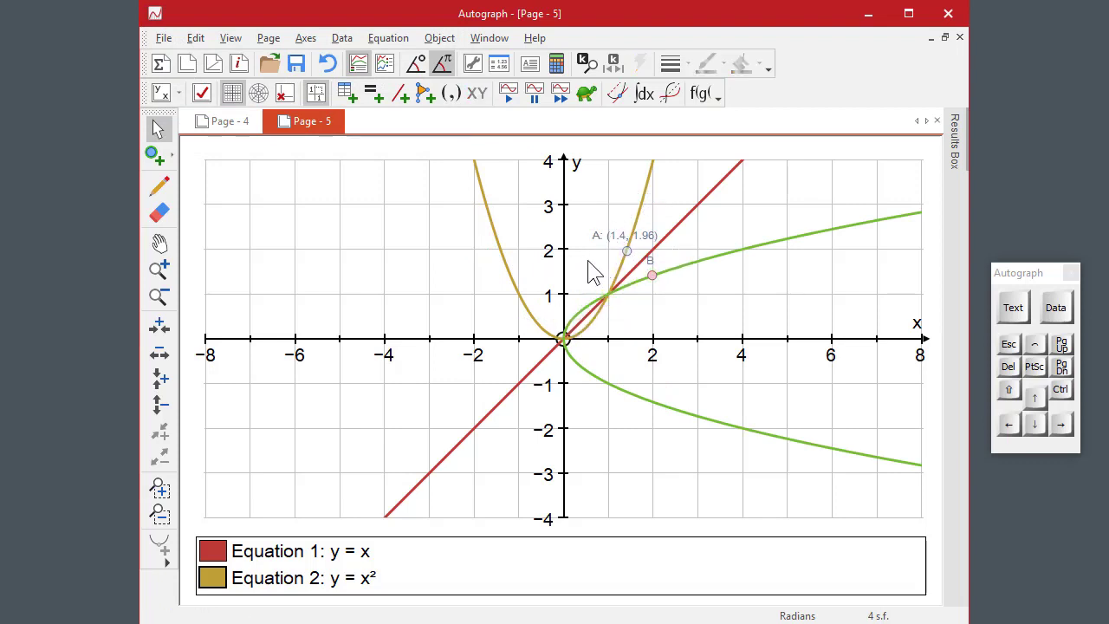
- Add a vertical line through point A and slide A along the parabola
{"action": "left_click", "coordinate": [627, 250]}
{"action": "right_click", "coordinate": [604, 166]}
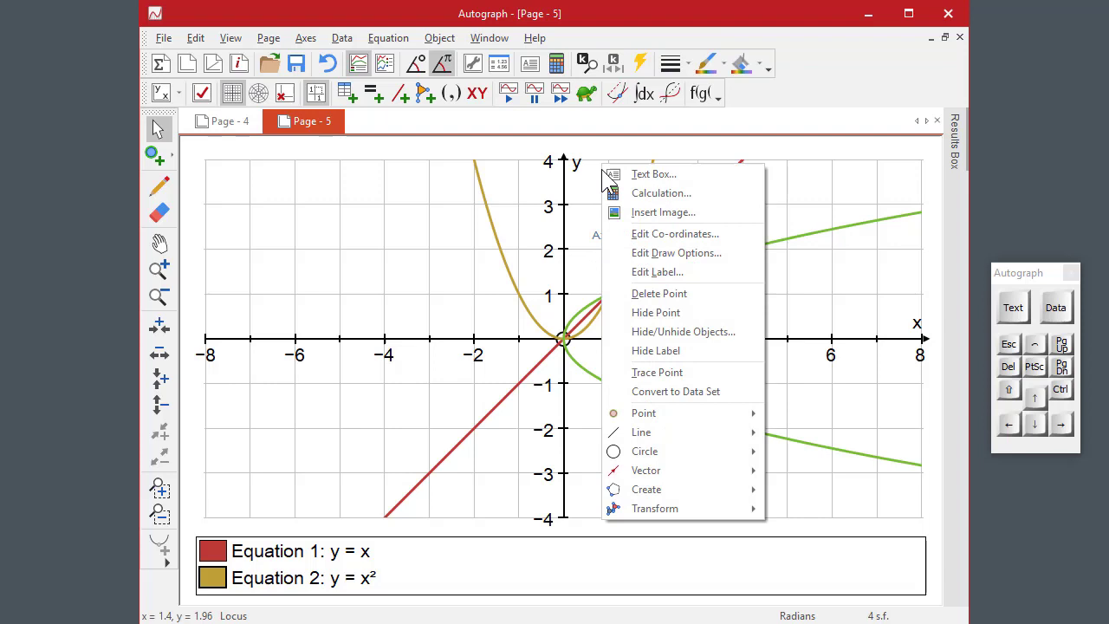
{"action": "mouse_move", "coordinate": [661, 436]}
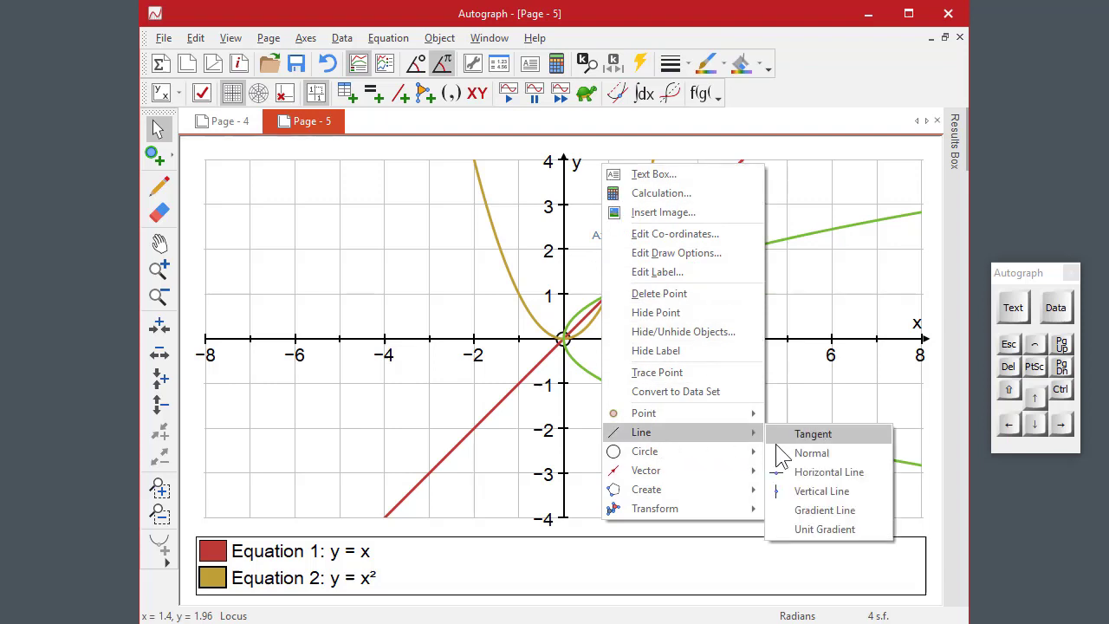
{"action": "left_click", "coordinate": [810, 490]}
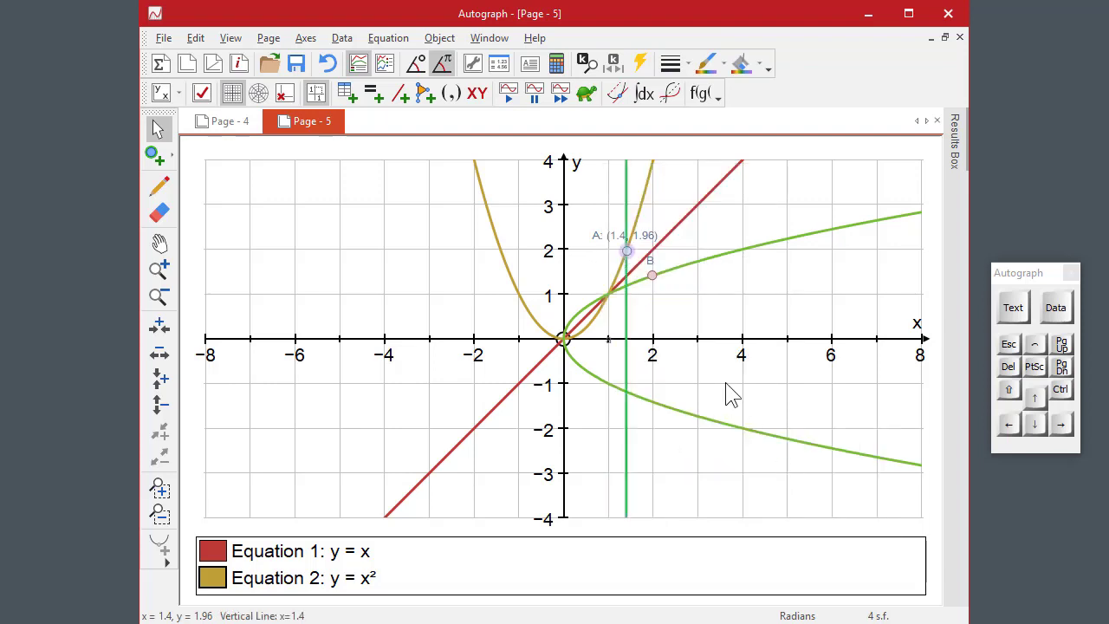
{"action": "mouse_move", "coordinate": [628, 252]}
{"action": "left_mouse_down"}
{"action": "mouse_move", "coordinate": [648, 177]}
{"action": "mouse_move", "coordinate": [604, 299]}
{"action": "mouse_move", "coordinate": [637, 212]}
{"action": "mouse_move", "coordinate": [621, 264]}
{"action": "mouse_move", "coordinate": [630, 238]}
{"action": "left_mouse_up"}
- Set y = x² to a manual plotting range starting at x = 0, then slide A
{"action": "double_click", "coordinate": [527, 294]}
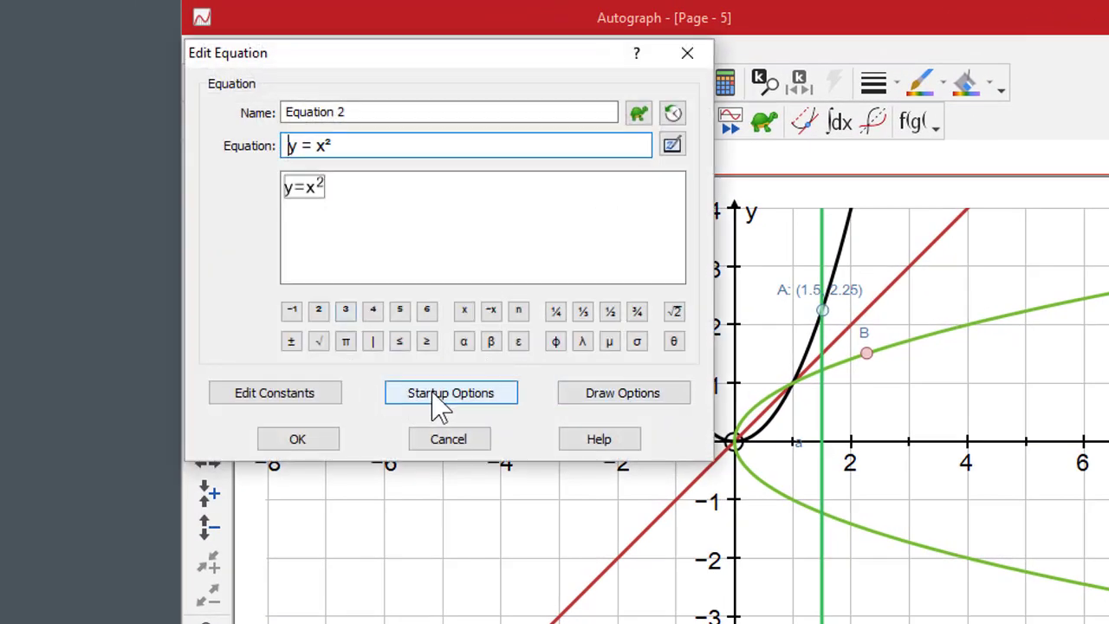
{"action": "left_click", "coordinate": [440, 406]}
{"action": "left_click", "coordinate": [229, 227]}
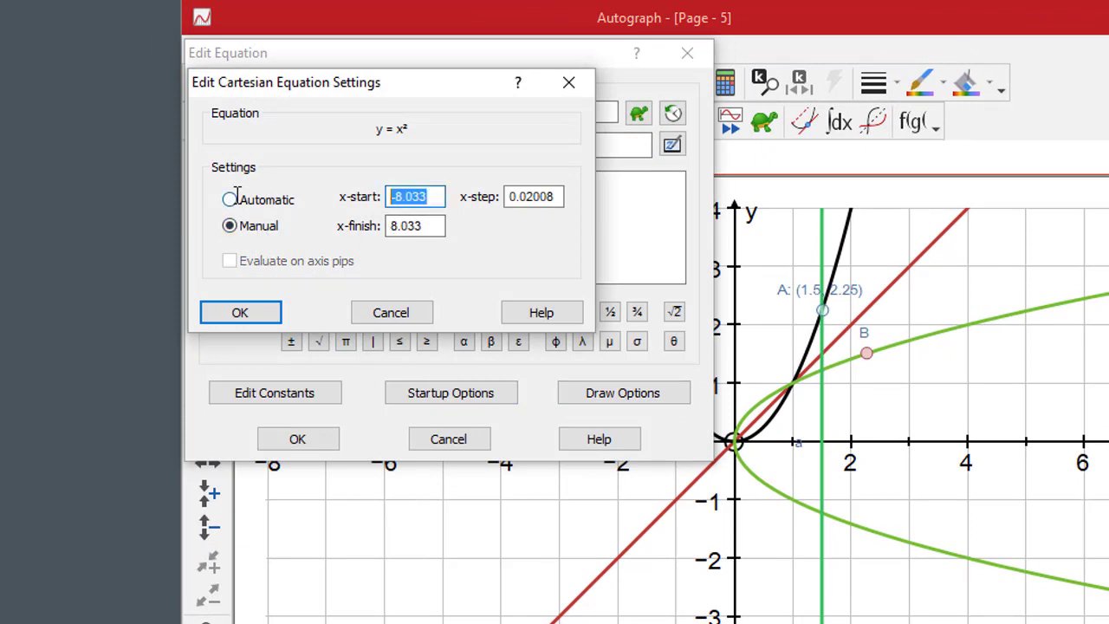
{"action": "type", "text": "0"}
{"action": "left_click", "coordinate": [227, 317]}
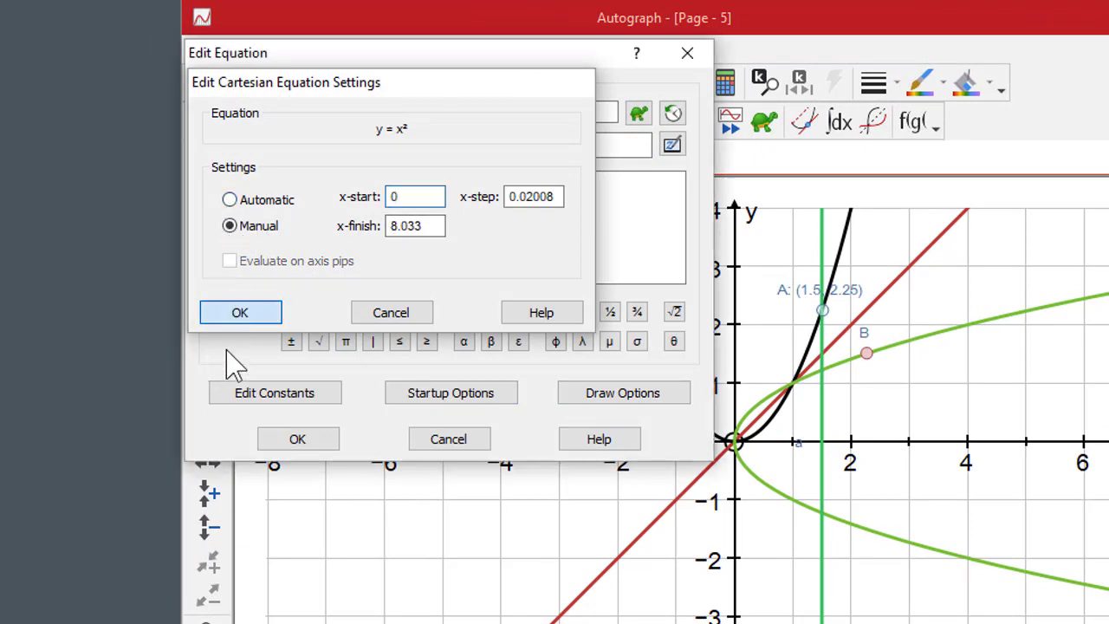
{"action": "left_click", "coordinate": [297, 440]}
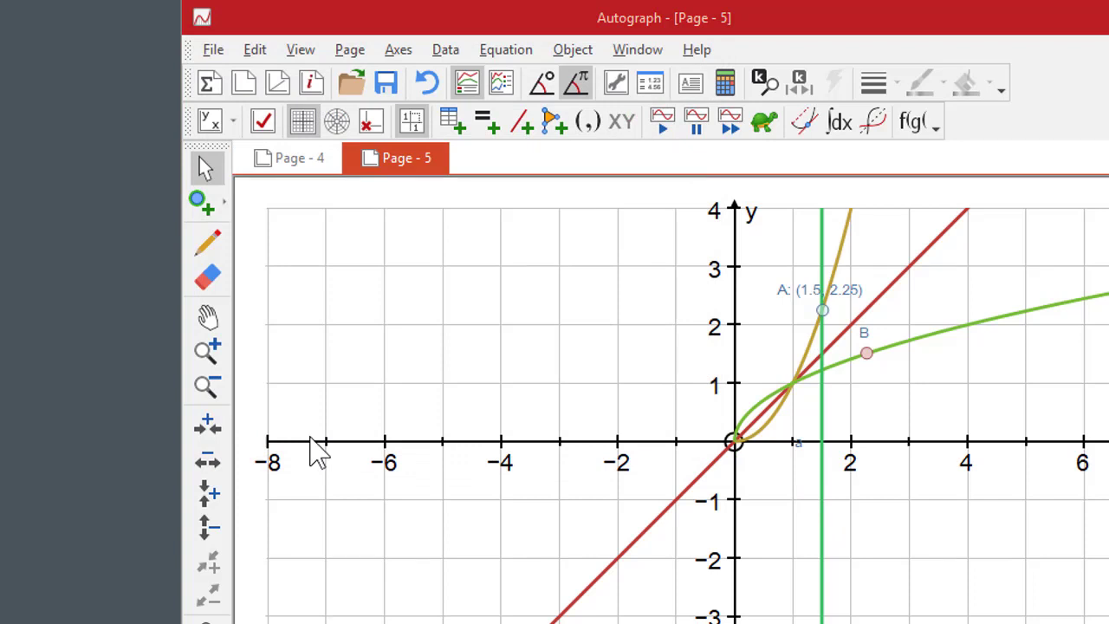
{"action": "mouse_move", "coordinate": [823, 309]}
{"action": "left_mouse_down"}
{"action": "mouse_move", "coordinate": [832, 275]}
{"action": "mouse_move", "coordinate": [763, 425]}
{"action": "mouse_move", "coordinate": [834, 273]}
{"action": "mouse_move", "coordinate": [826, 294]}
{"action": "left_mouse_up"}
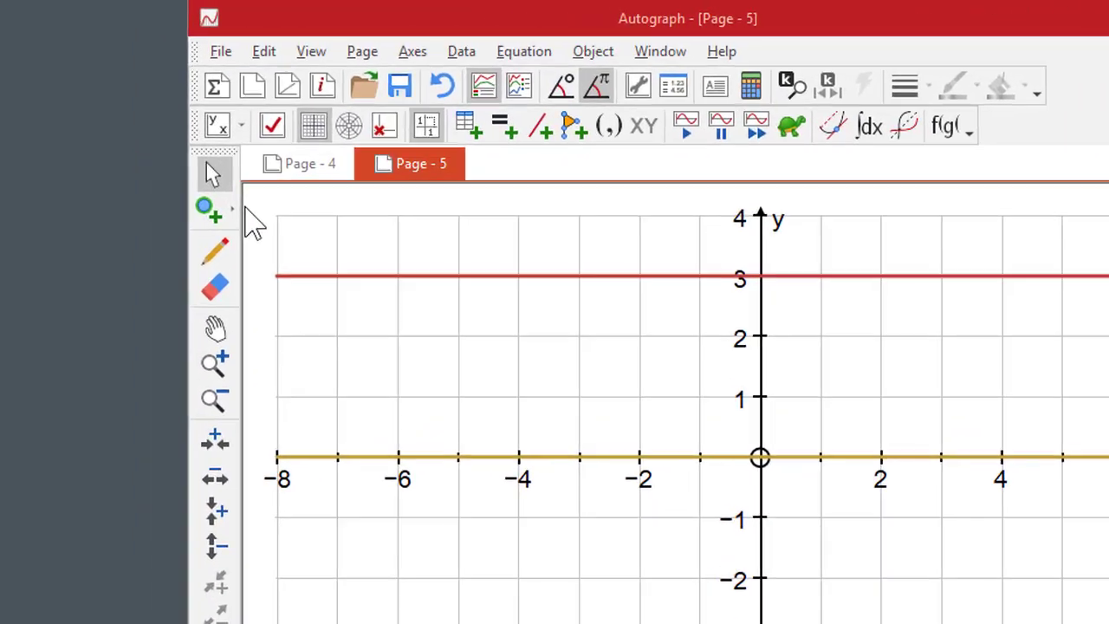
- Draw triangle ABC from line segments starting at (-6, 0)
{"action": "mouse_move", "coordinate": [233, 210]}
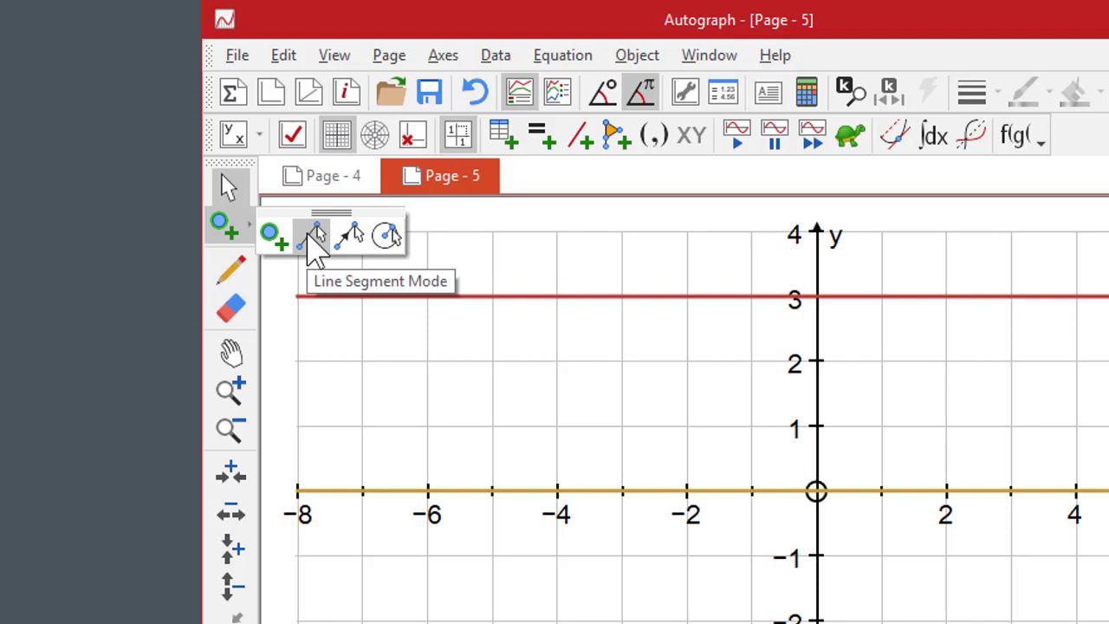
{"action": "left_click", "coordinate": [315, 239]}
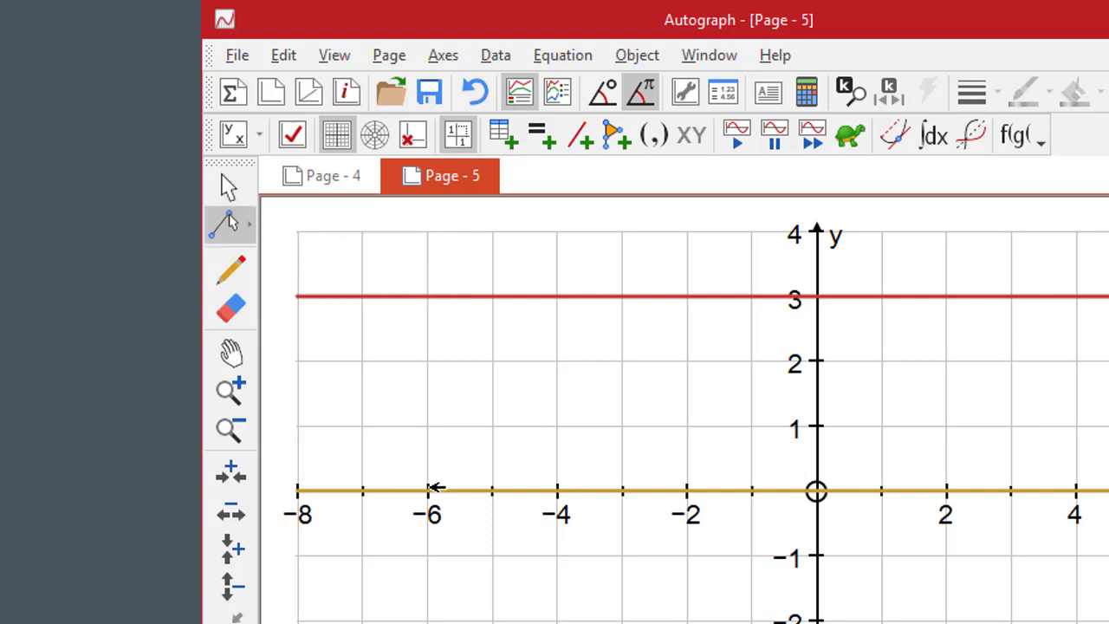
{"action": "mouse_move", "coordinate": [431, 490]}
{"action": "left_mouse_down"}
{"action": "mouse_move", "coordinate": [459, 441]}
{"action": "mouse_move", "coordinate": [601, 322]}
{"action": "mouse_move", "coordinate": [676, 303]}
{"action": "mouse_move", "coordinate": [949, 490]}
{"action": "mouse_move", "coordinate": [428, 490]}
{"action": "left_mouse_up"}
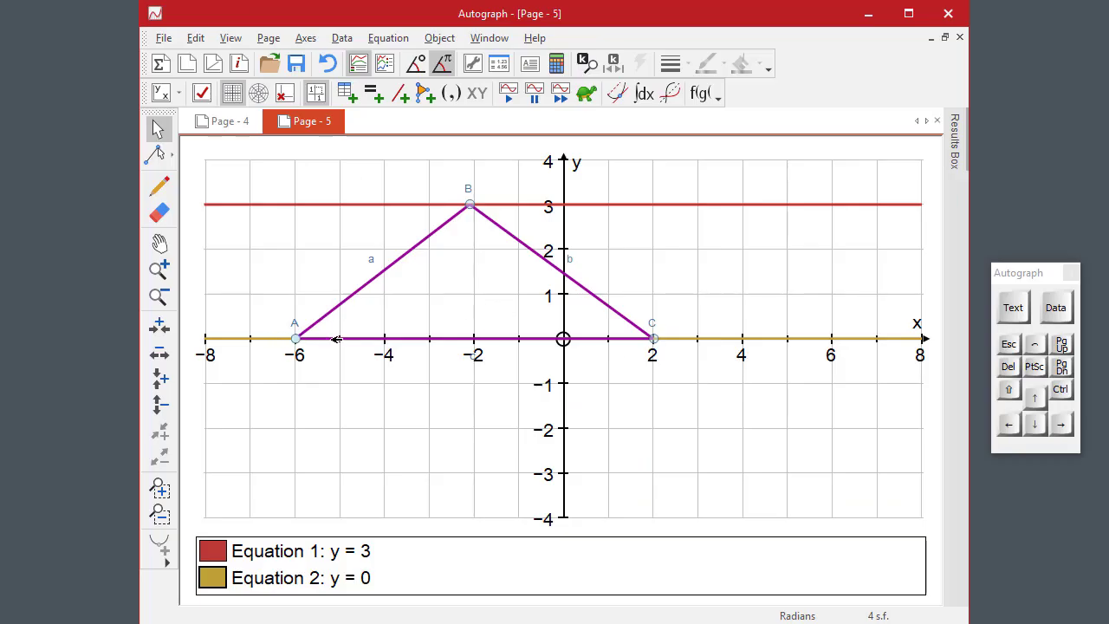
- Shade the interior of triangle ABC from its three selected vertices
{"action": "left_click_drag", "start_coordinate": [294, 177], "coordinate": [691, 401]}
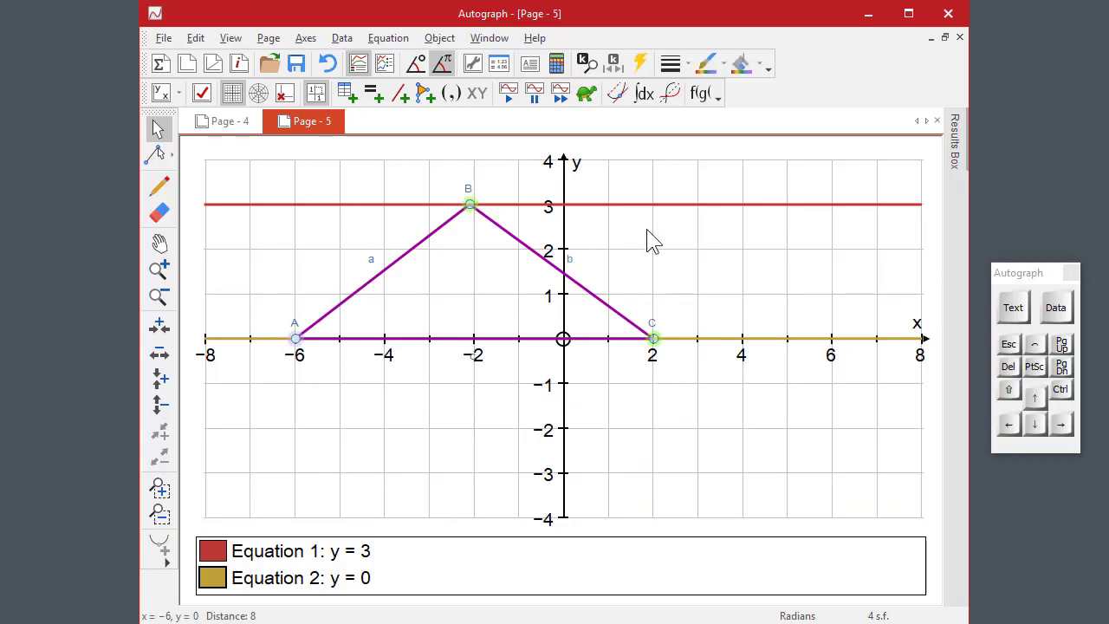
{"action": "right_click", "coordinate": [523, 174]}
{"action": "mouse_move", "coordinate": [586, 477]}
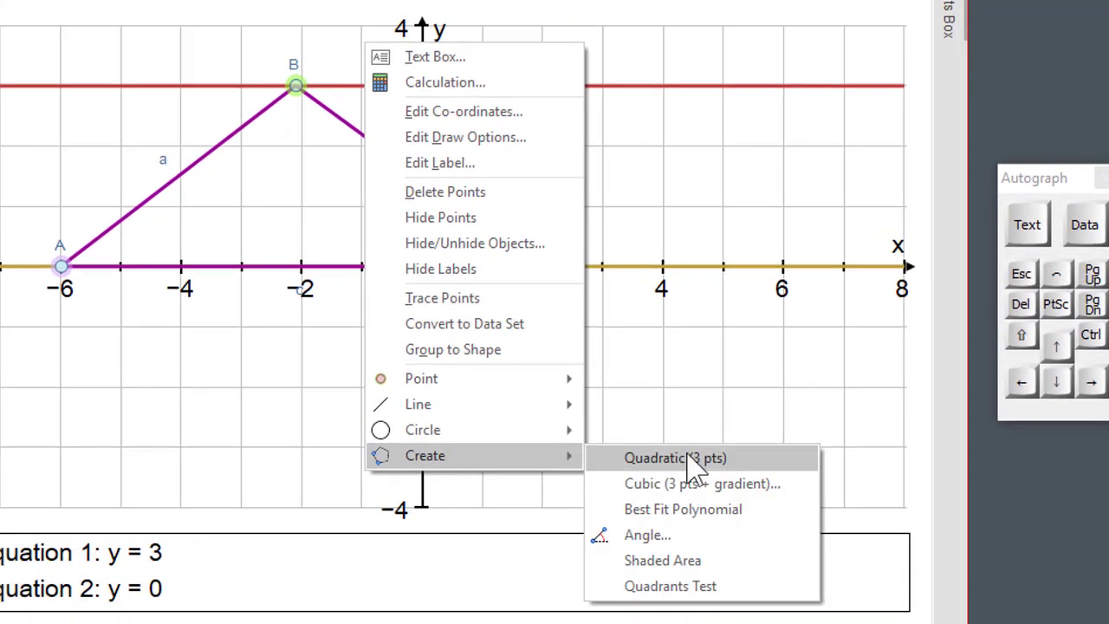
{"action": "left_click", "coordinate": [659, 561]}
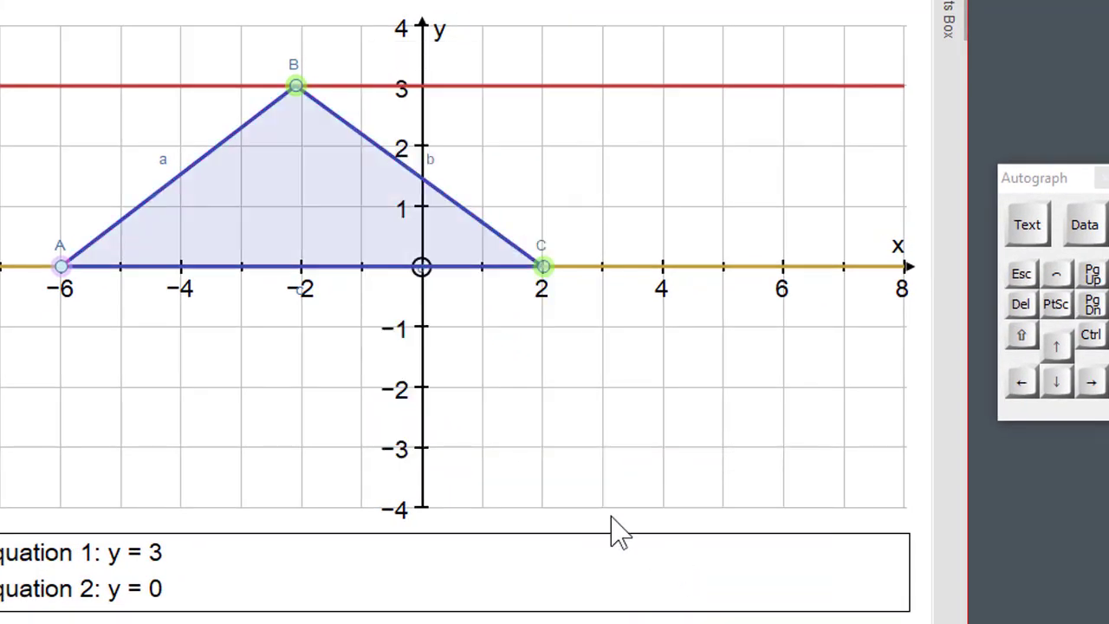
{"action": "left_click", "coordinate": [243, 411]}
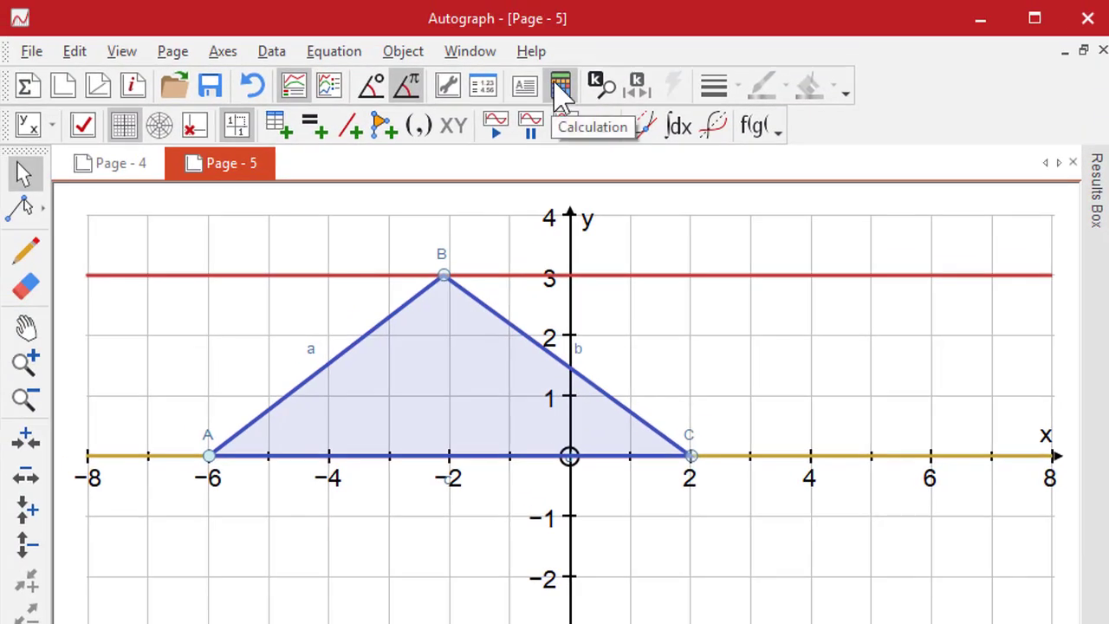
- Add a calculation label 'Area =' showing the triangle's area, then slide B along y = 3
{"action": "left_click", "coordinate": [559, 85]}
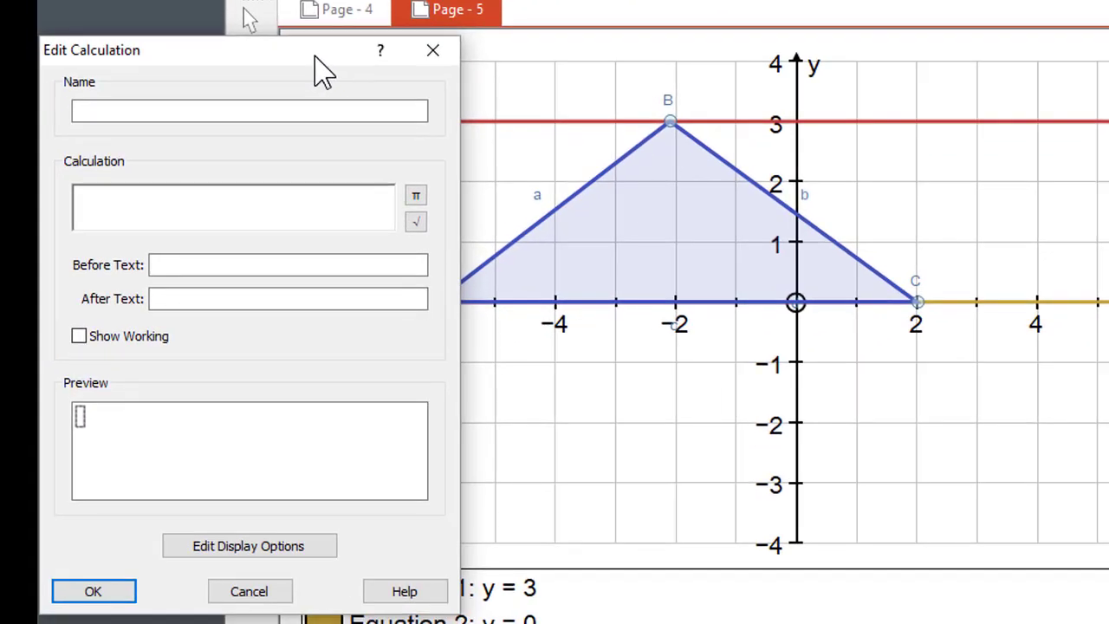
{"action": "left_click", "coordinate": [691, 245]}
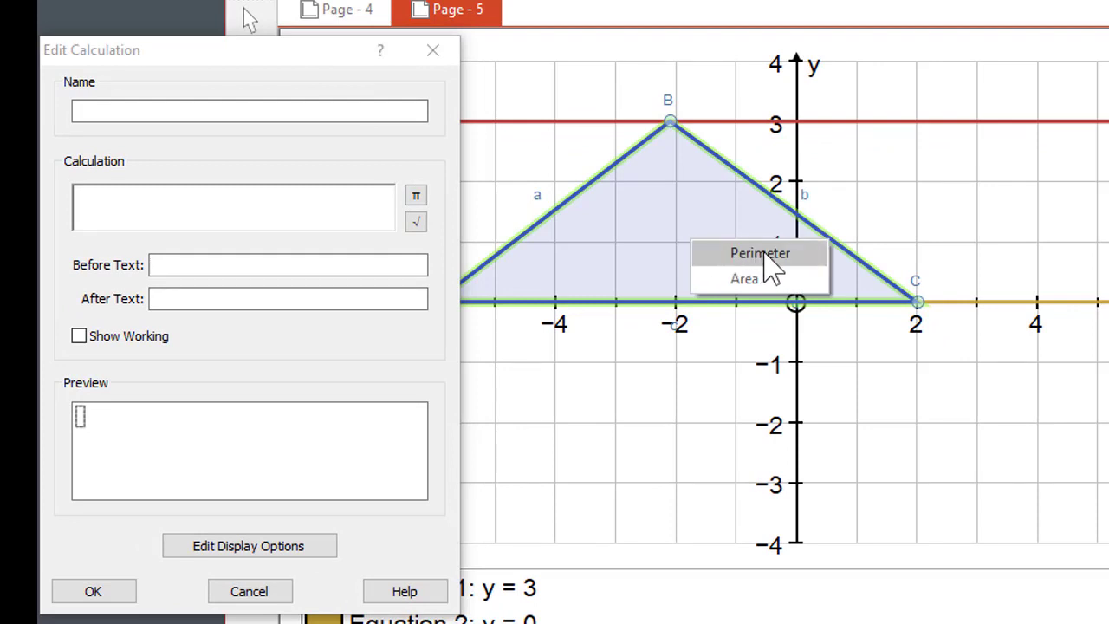
{"action": "left_click", "coordinate": [745, 279]}
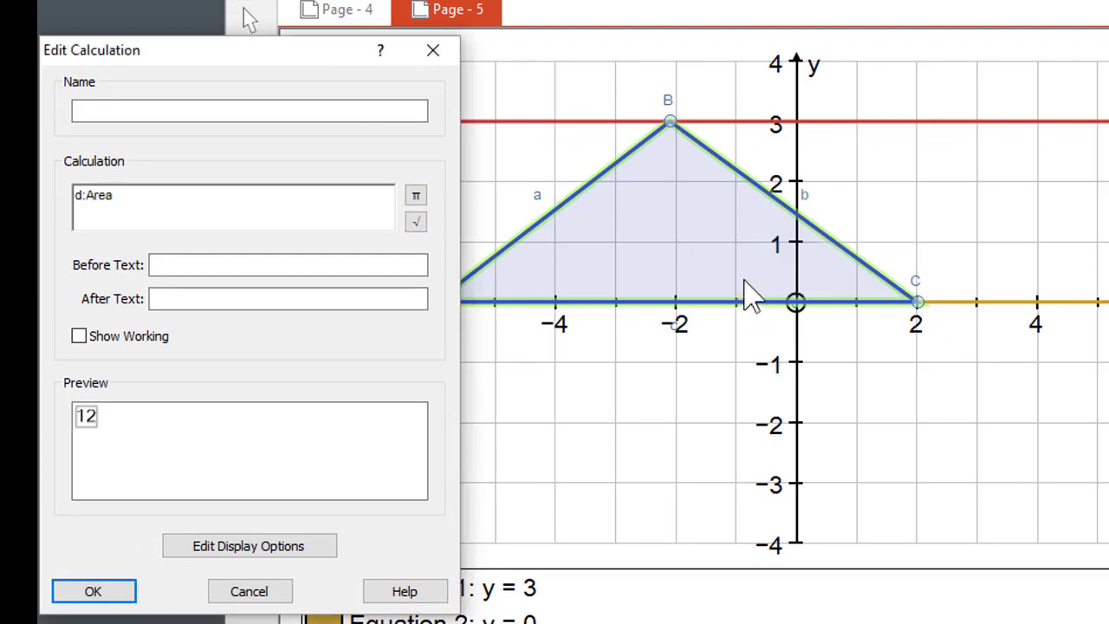
{"action": "left_click", "coordinate": [208, 266]}
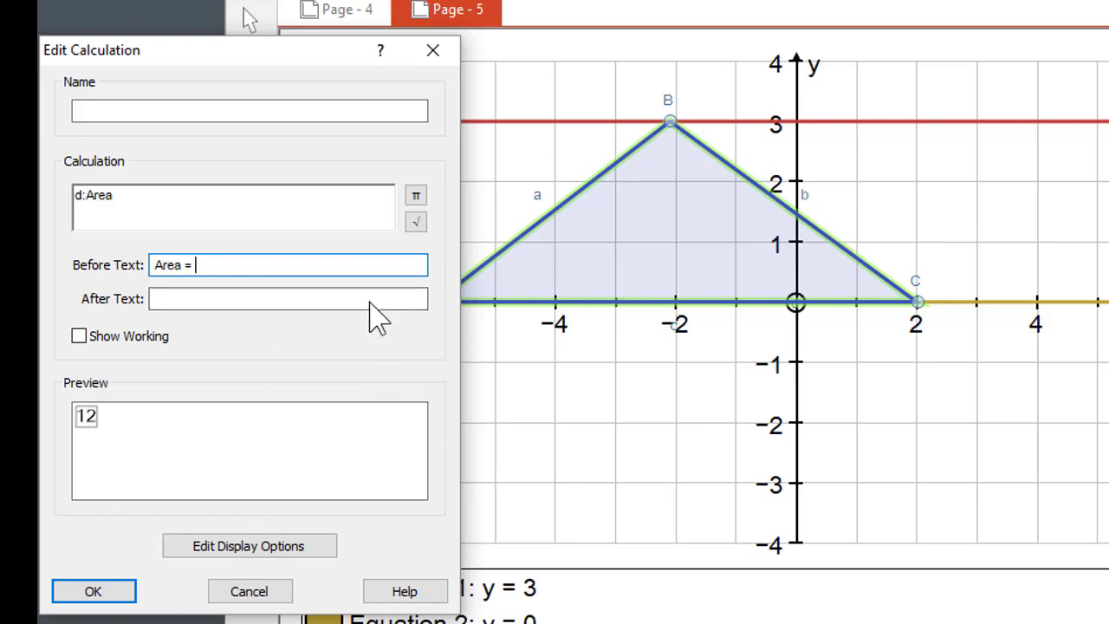
{"action": "left_click_drag", "start_coordinate": [306, 50], "coordinate": [209, 33]}
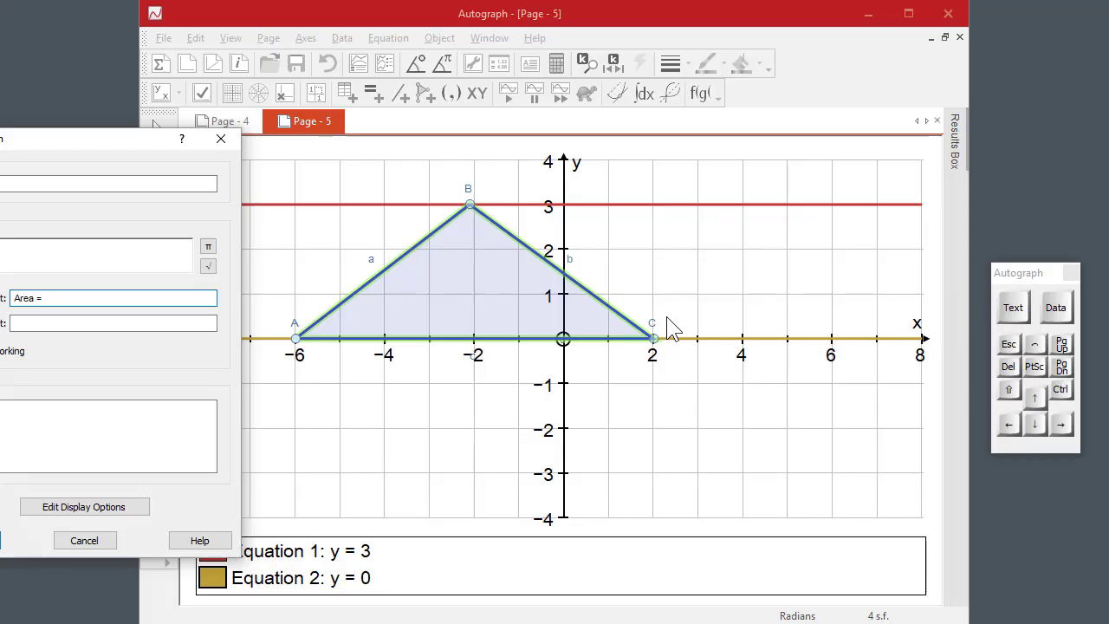
{"action": "key", "text": "Return"}
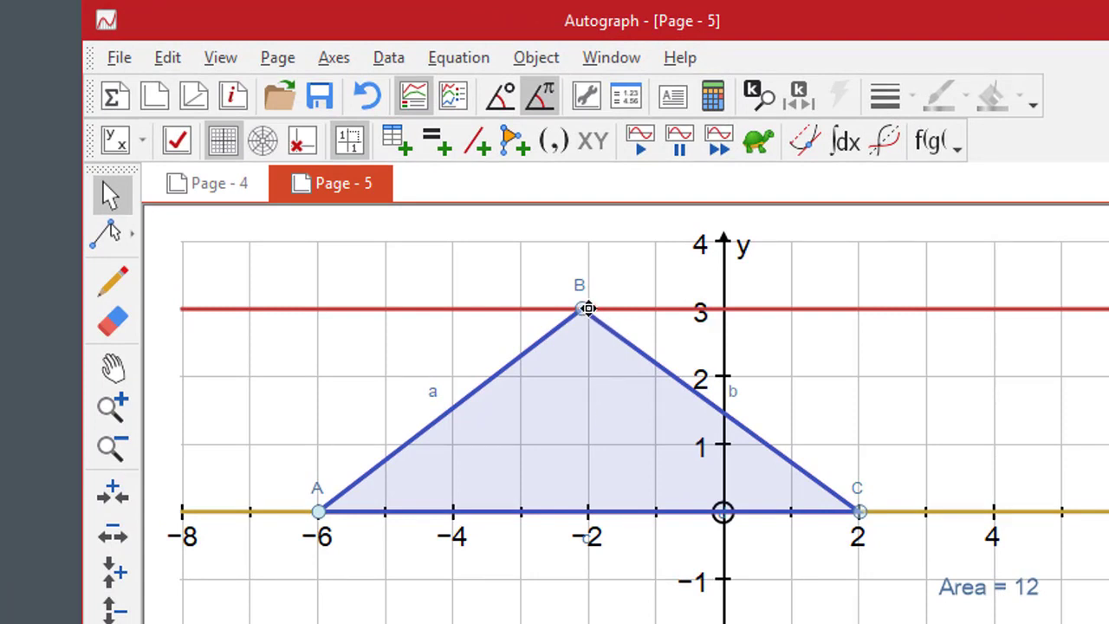
{"action": "left_click_drag", "start_coordinate": [587, 308], "coordinate": [491, 293]}
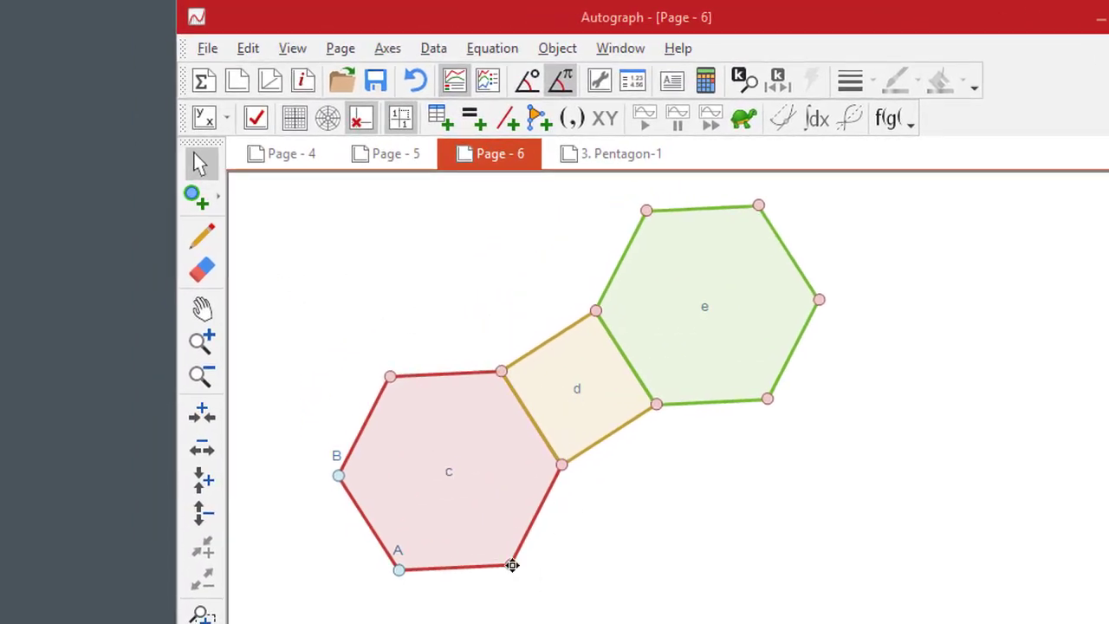
- Build a 3-sided regular polygon on two adjacent lower-right vertices of hexagon c
{"action": "left_click", "coordinate": [512, 565]}
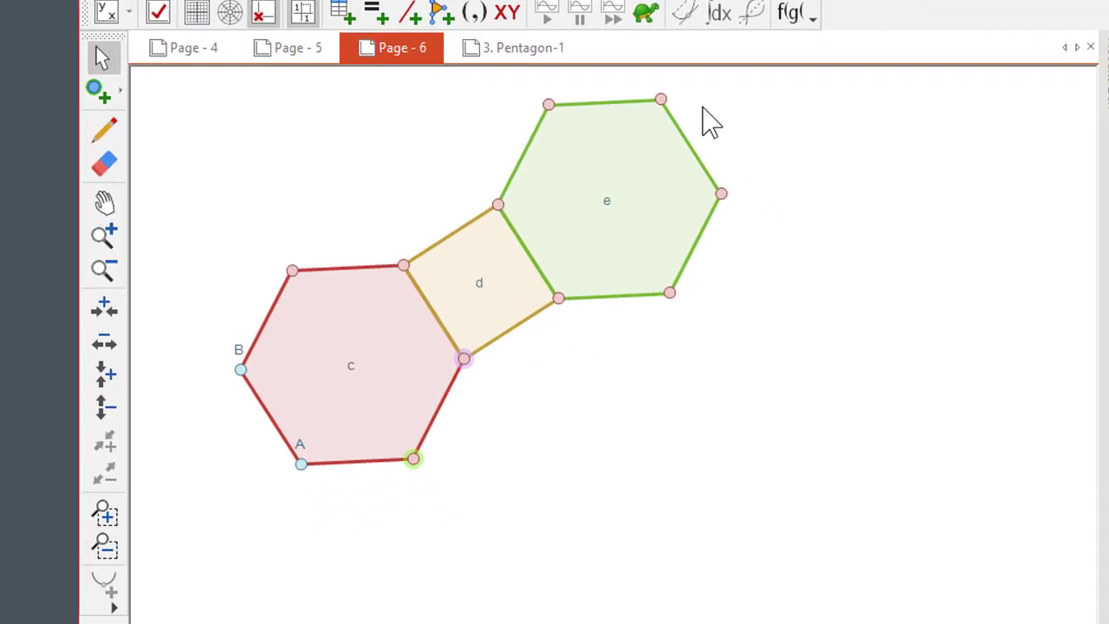
{"action": "right_click", "coordinate": [801, 217]}
{"action": "mouse_move", "coordinate": [737, 486]}
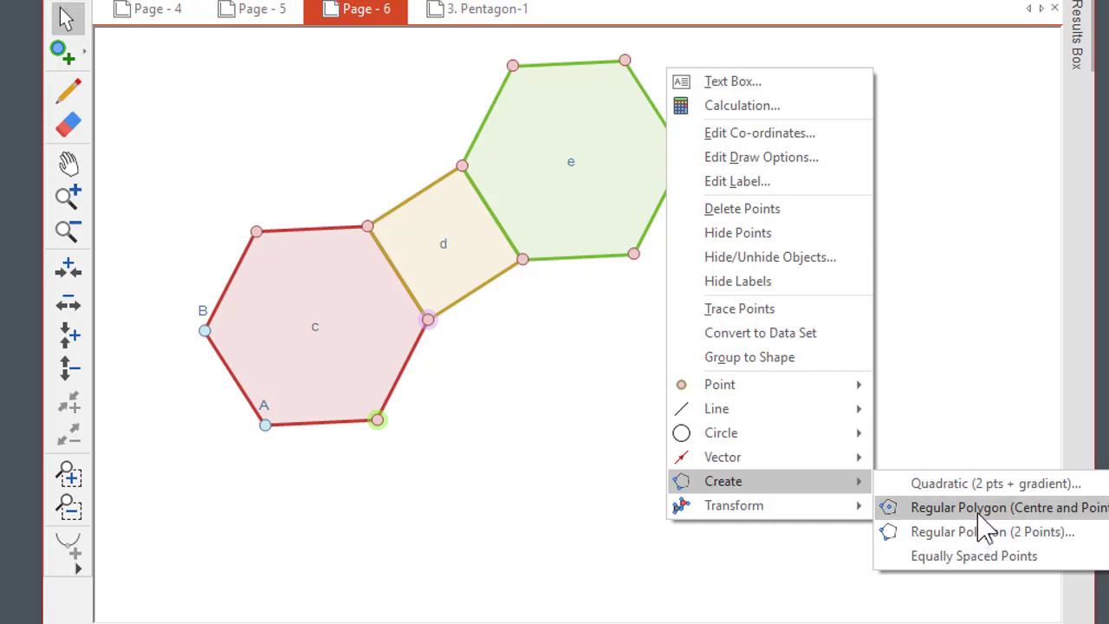
{"action": "left_click", "coordinate": [986, 531]}
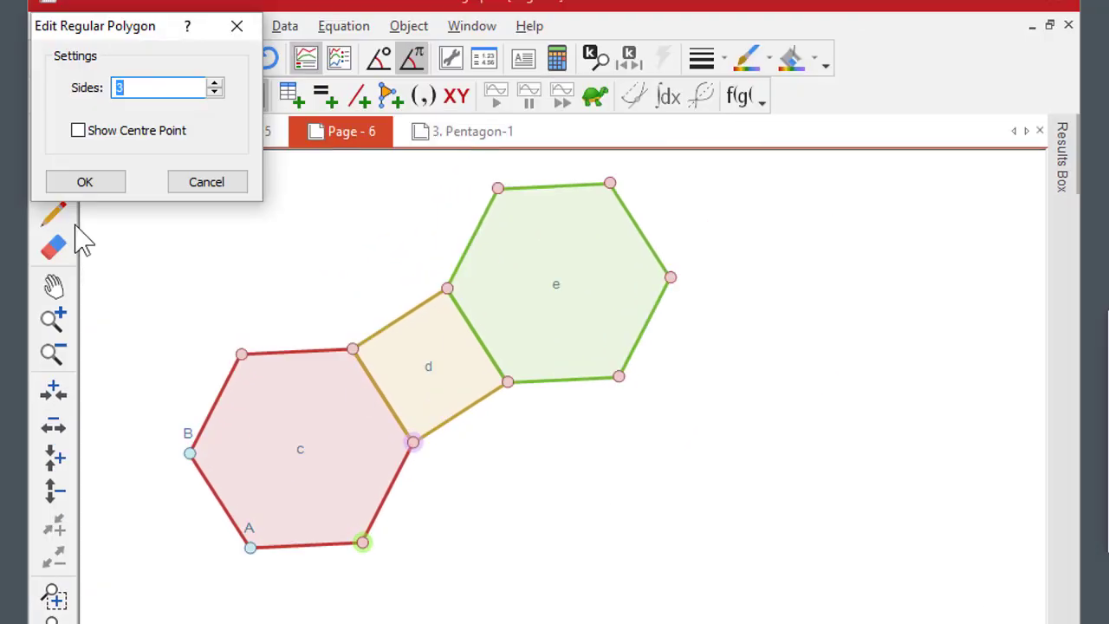
{"action": "left_click", "coordinate": [83, 181]}
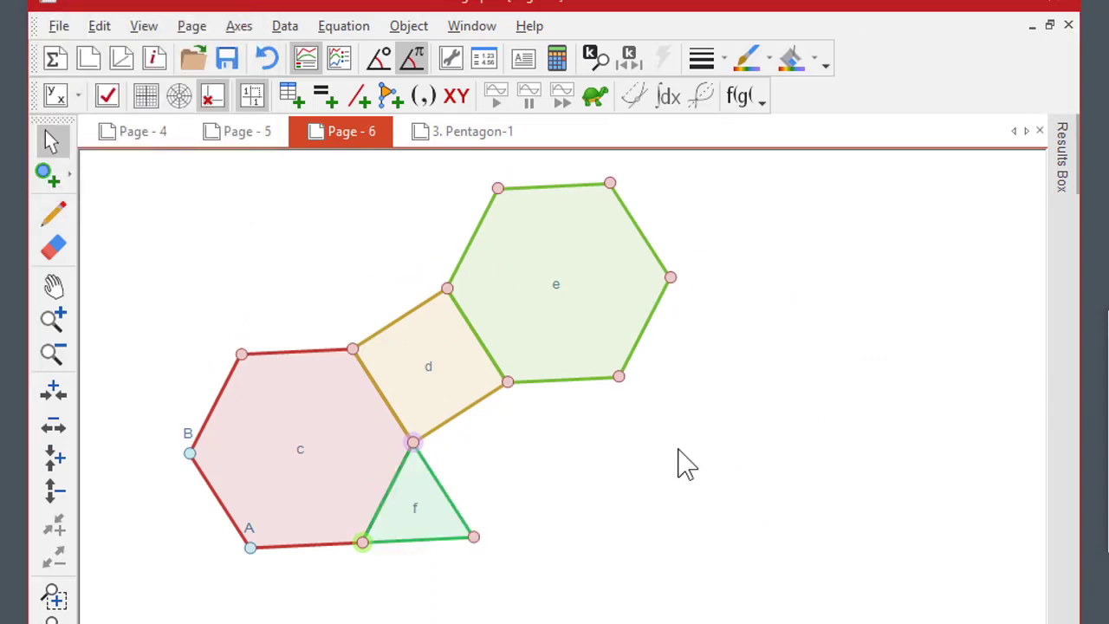
- Step triangle f's side count up one at a time from 3 to 12 using Animate Object
{"action": "left_click", "coordinate": [447, 513]}
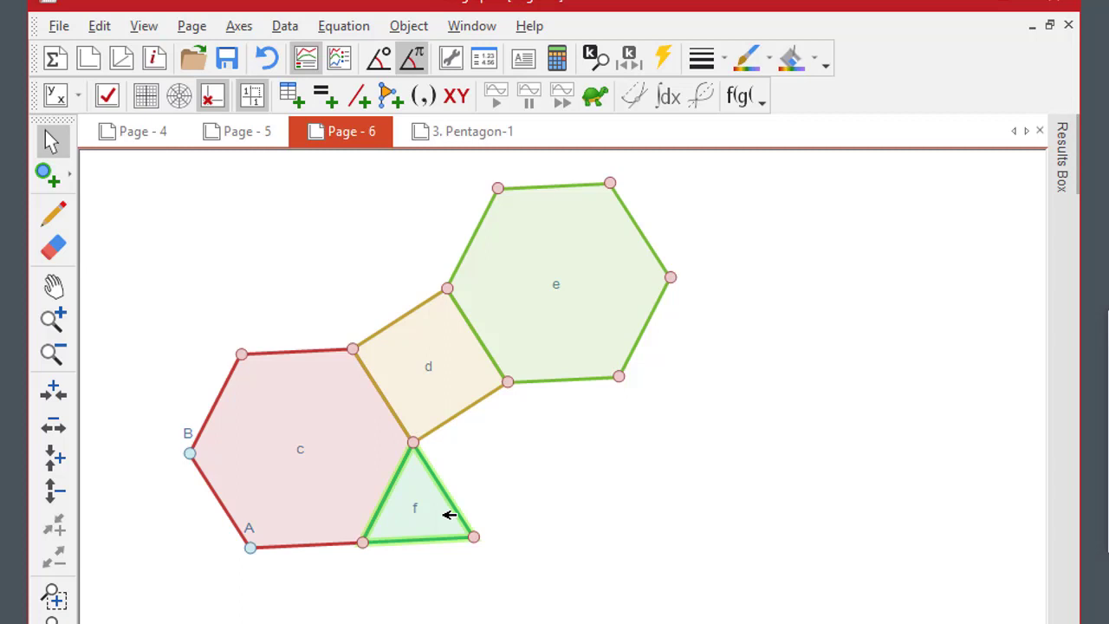
{"action": "left_click", "coordinate": [663, 65]}
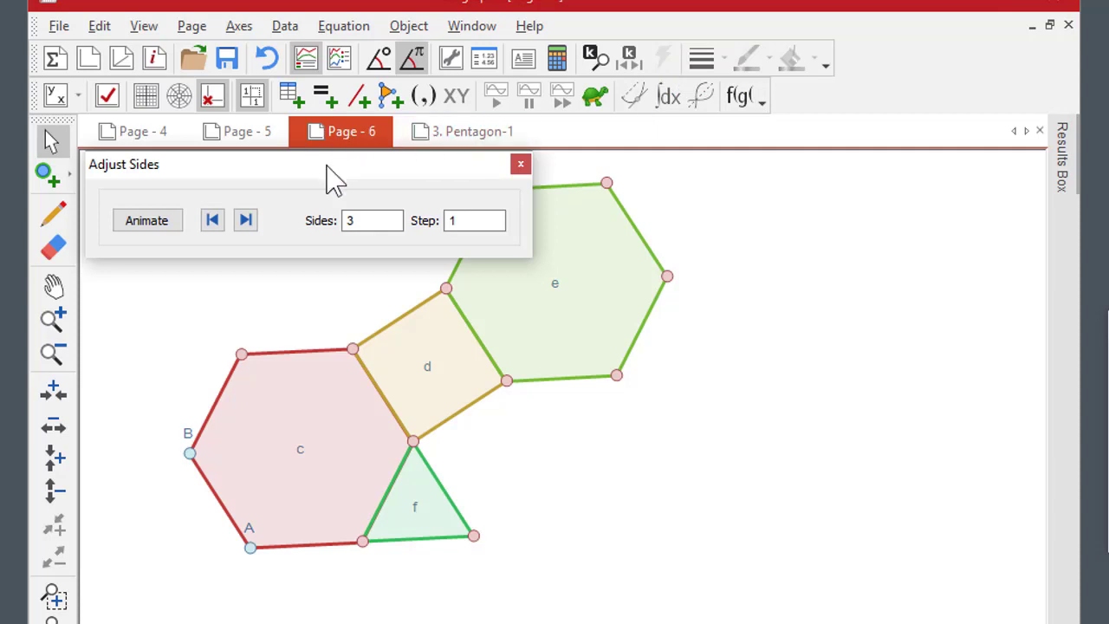
{"action": "left_click_drag", "start_coordinate": [328, 168], "coordinate": [734, 111]}
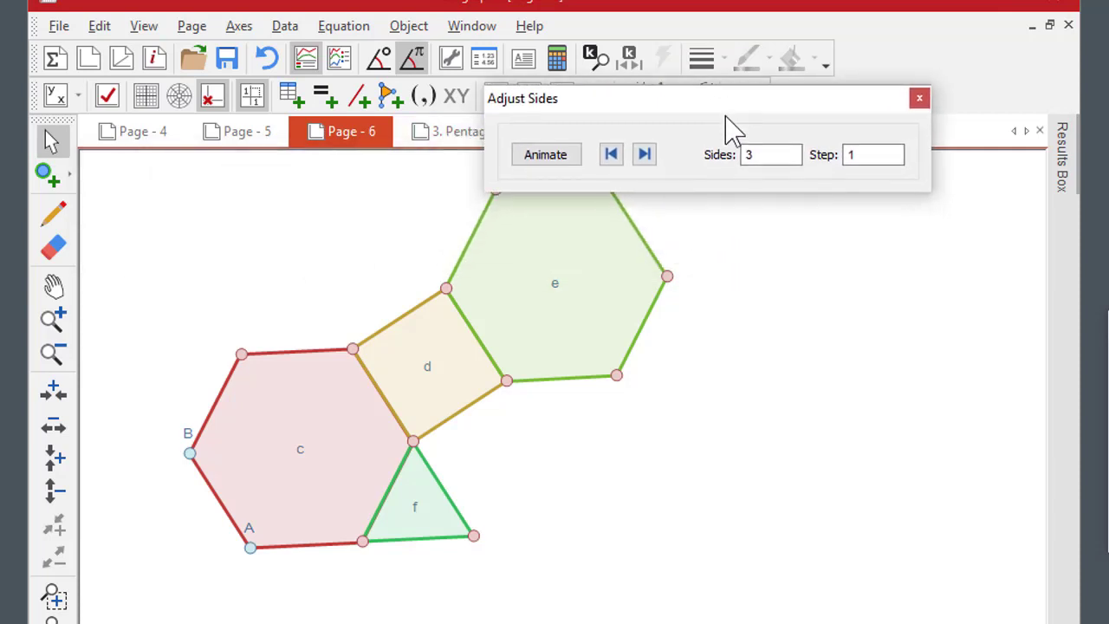
{"action": "left_click", "coordinate": [646, 155]}
{"action": "left_click", "coordinate": [646, 156]}
{"action": "left_click", "coordinate": [645, 156]}
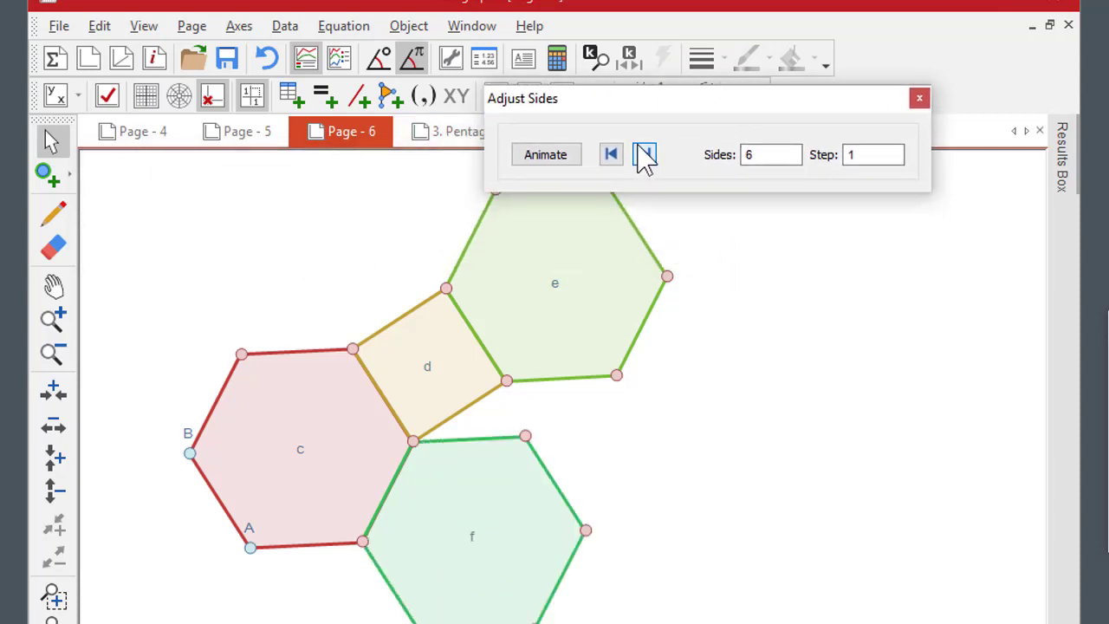
{"action": "left_click", "coordinate": [646, 155]}
{"action": "left_click", "coordinate": [645, 155]}
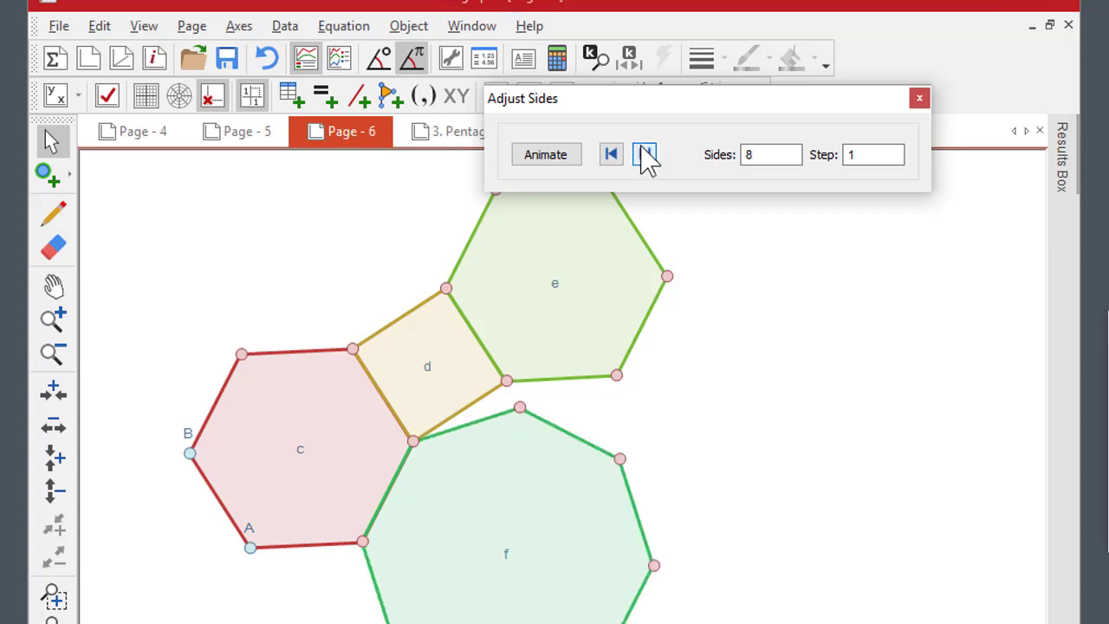
{"action": "left_click", "coordinate": [646, 155]}
{"action": "left_click", "coordinate": [645, 155]}
{"action": "left_click", "coordinate": [646, 155]}
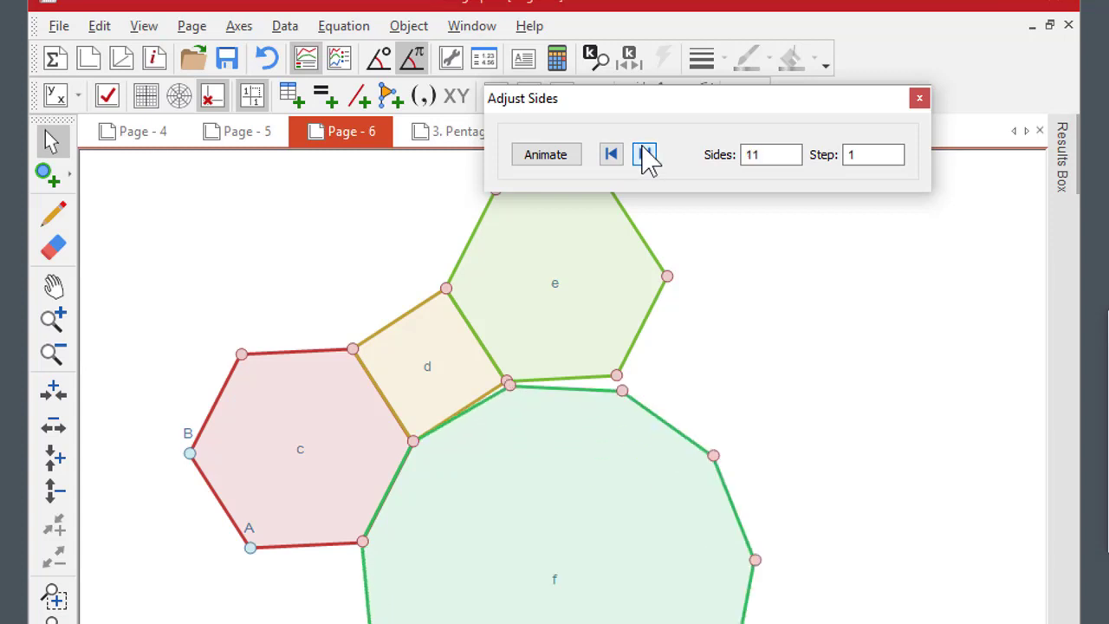
{"action": "left_click", "coordinate": [646, 156]}
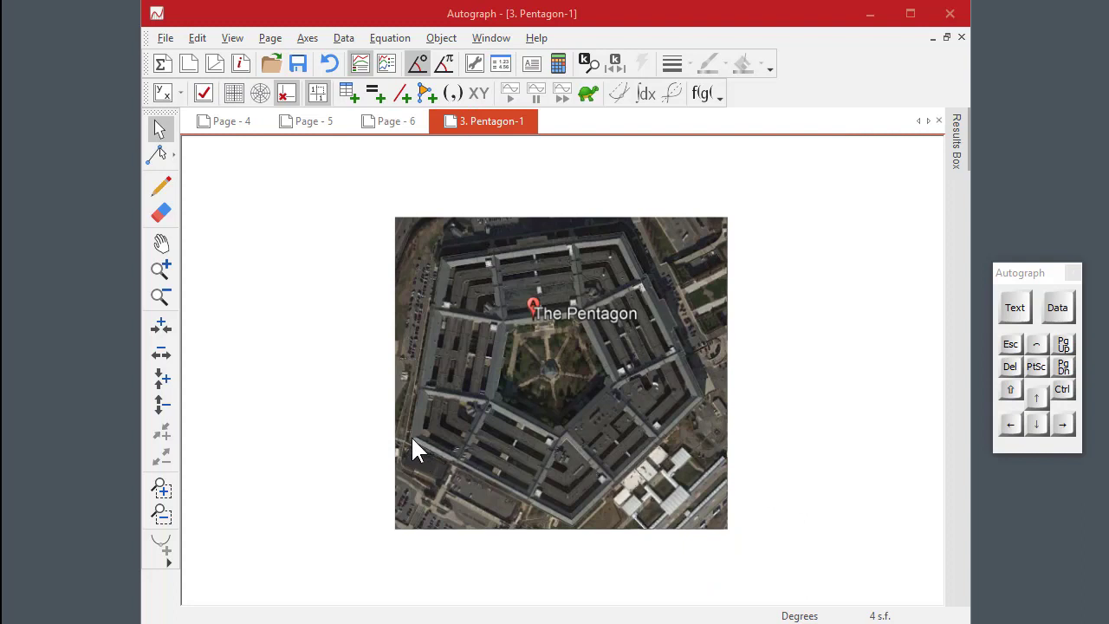
- Place points A and B at two corners of the Pentagon in the photo
{"action": "left_click", "coordinate": [172, 155]}
{"action": "left_click", "coordinate": [189, 162]}
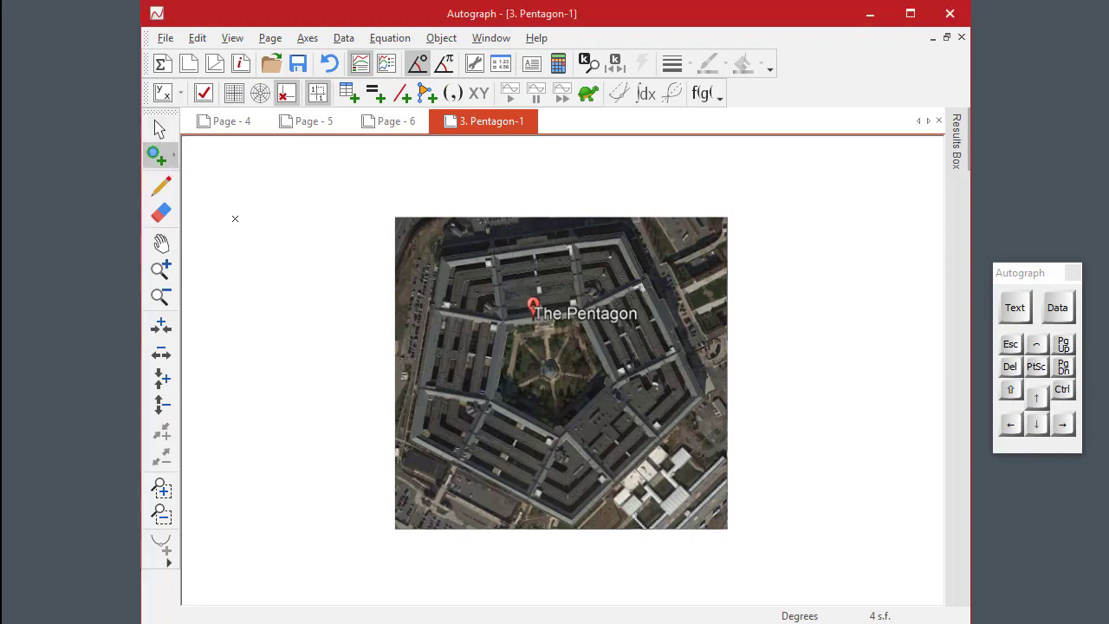
{"action": "left_click", "coordinate": [413, 437]}
{"action": "left_click", "coordinate": [444, 261]}
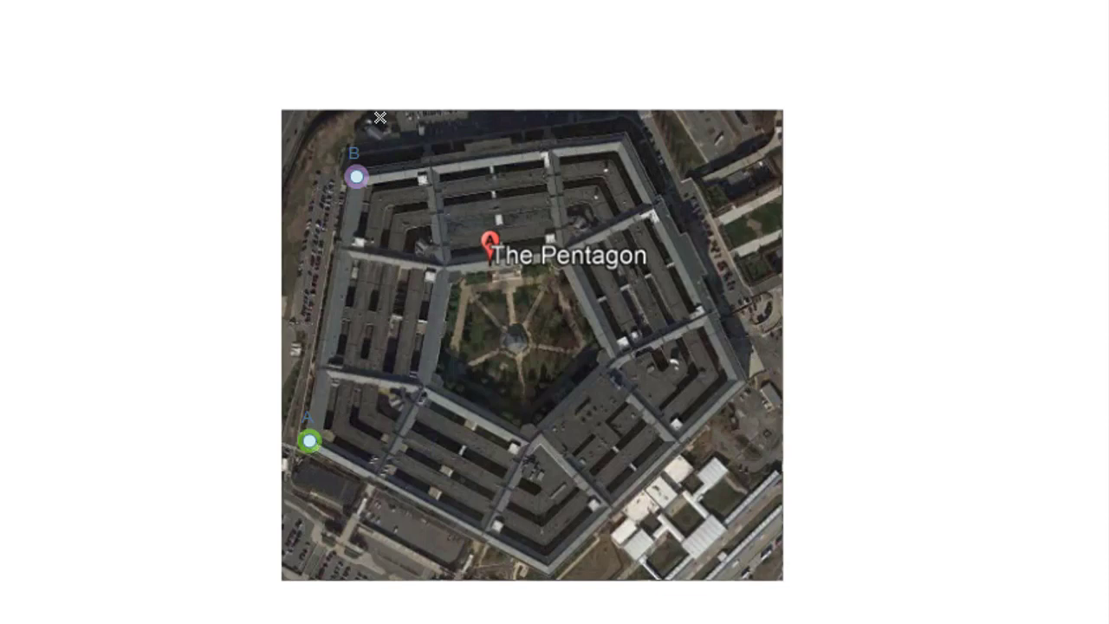
- Construct a regular polygon with 5 sides on points A and B
{"action": "right_click", "coordinate": [363, 22]}
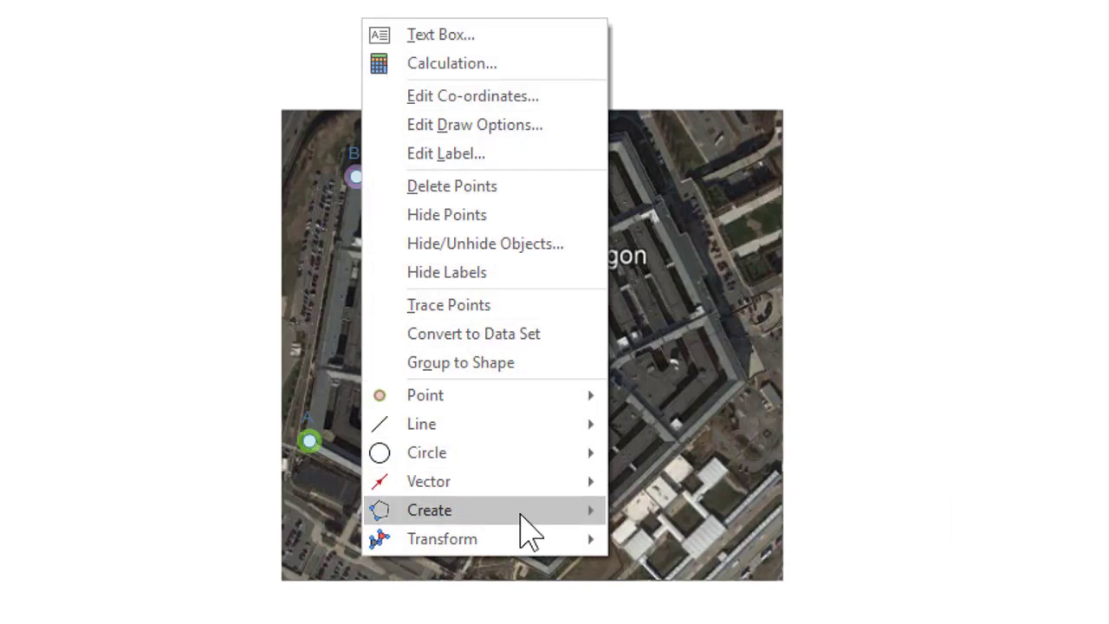
{"action": "mouse_move", "coordinate": [522, 512]}
{"action": "left_click", "coordinate": [717, 572]}
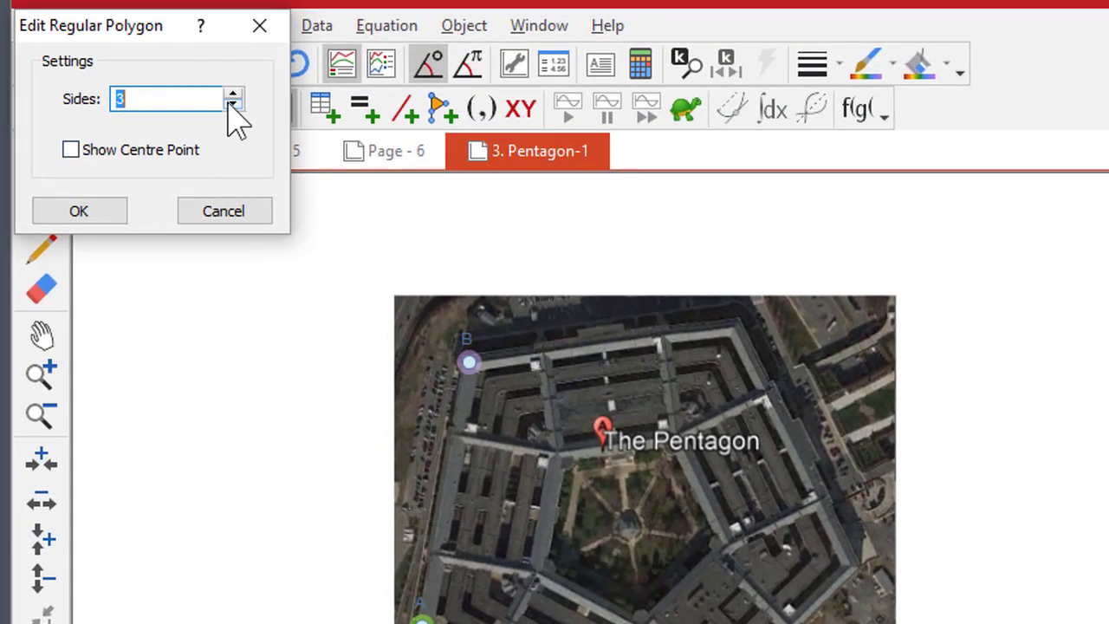
{"action": "left_click", "coordinate": [233, 94]}
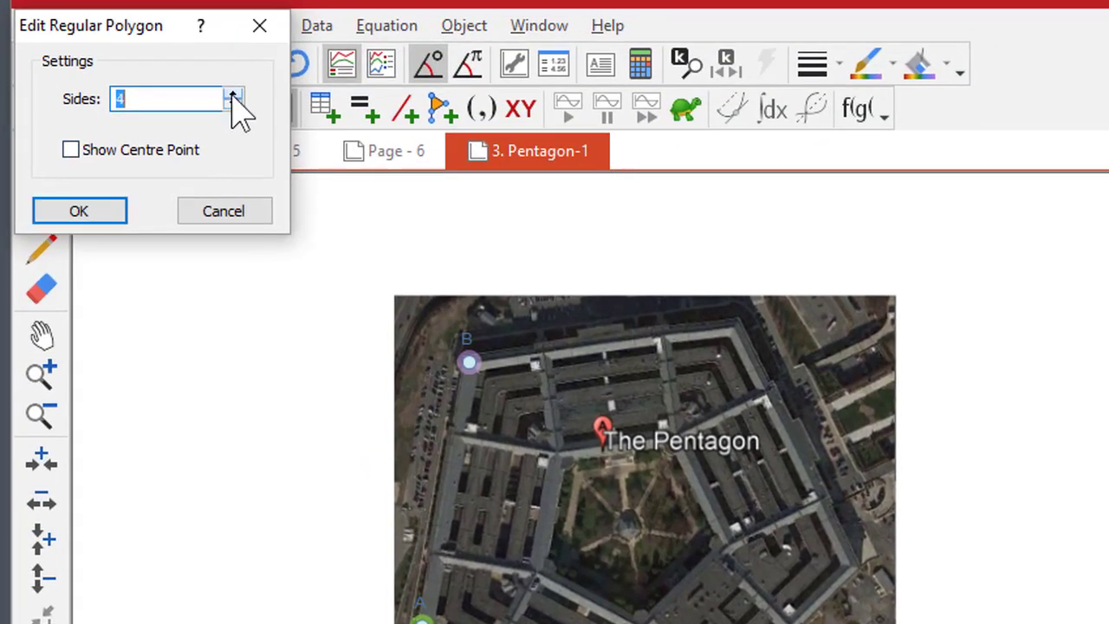
{"action": "left_click", "coordinate": [91, 216]}
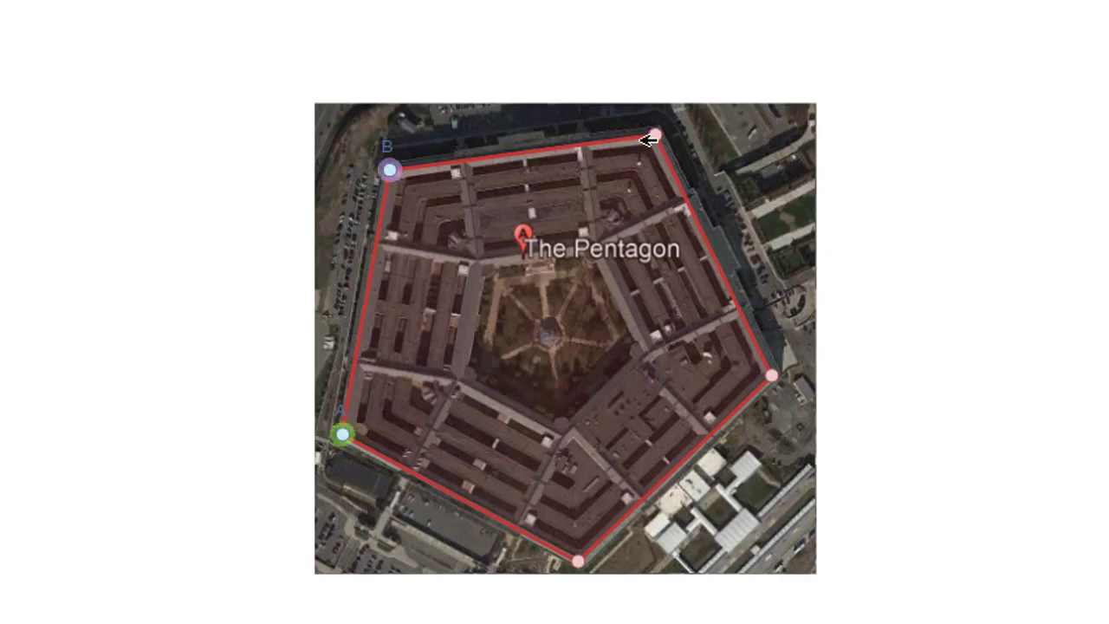
- Create an angle measure at B from three pentagon vertices
{"action": "left_click", "coordinate": [648, 137]}
{"action": "right_click", "coordinate": [128, 11]}
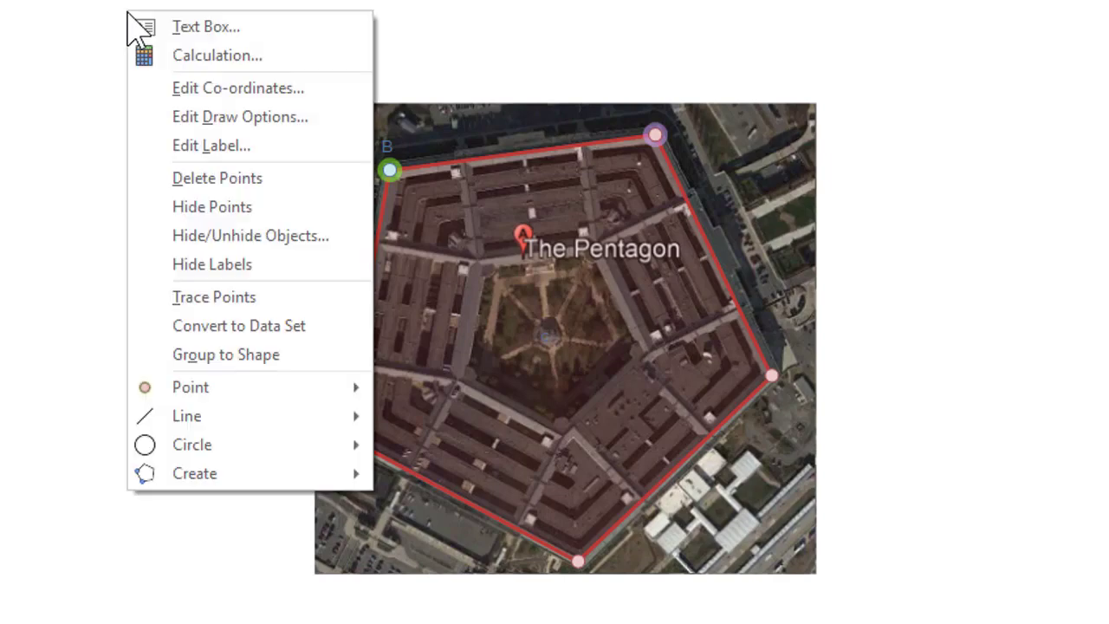
{"action": "mouse_move", "coordinate": [198, 473]}
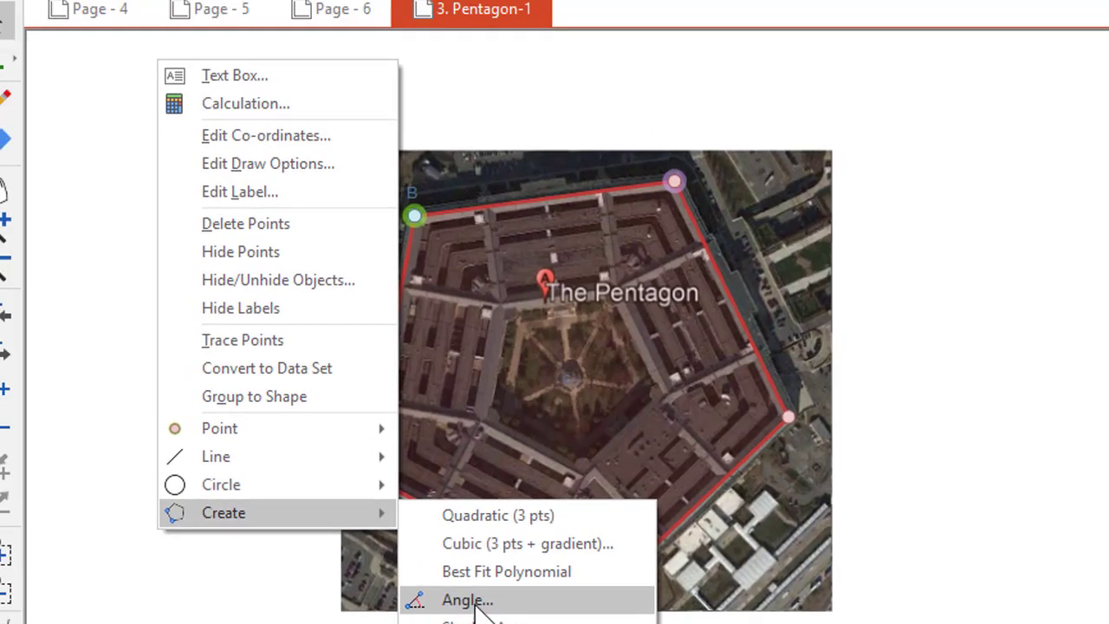
{"action": "left_click", "coordinate": [451, 562]}
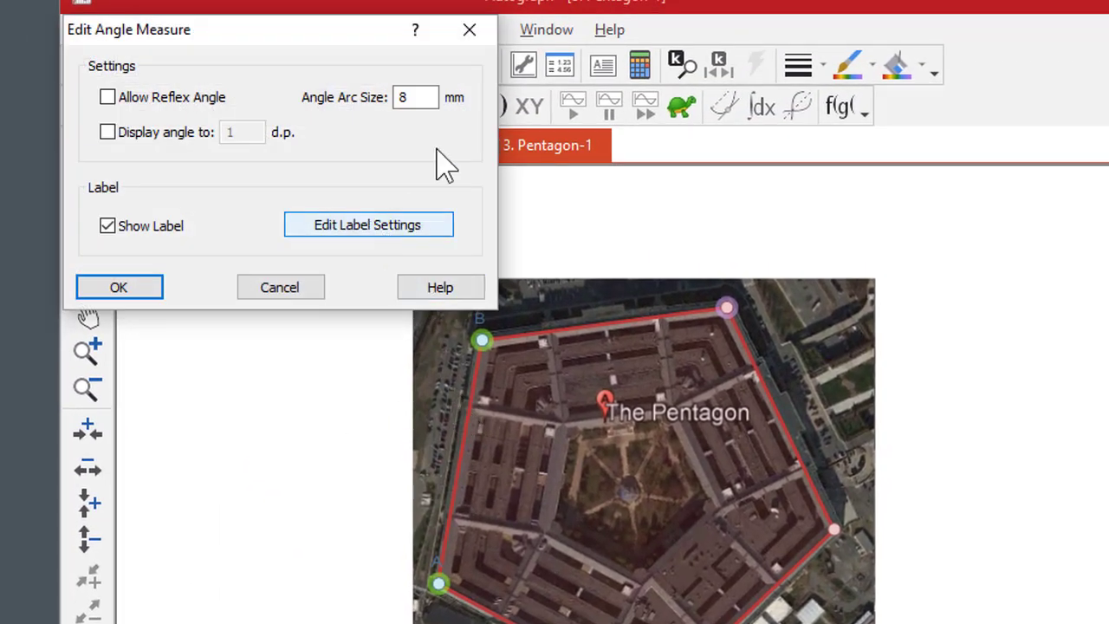
- Set the angle label font to yellow, size 14, showing 108°
{"action": "left_click", "coordinate": [359, 230]}
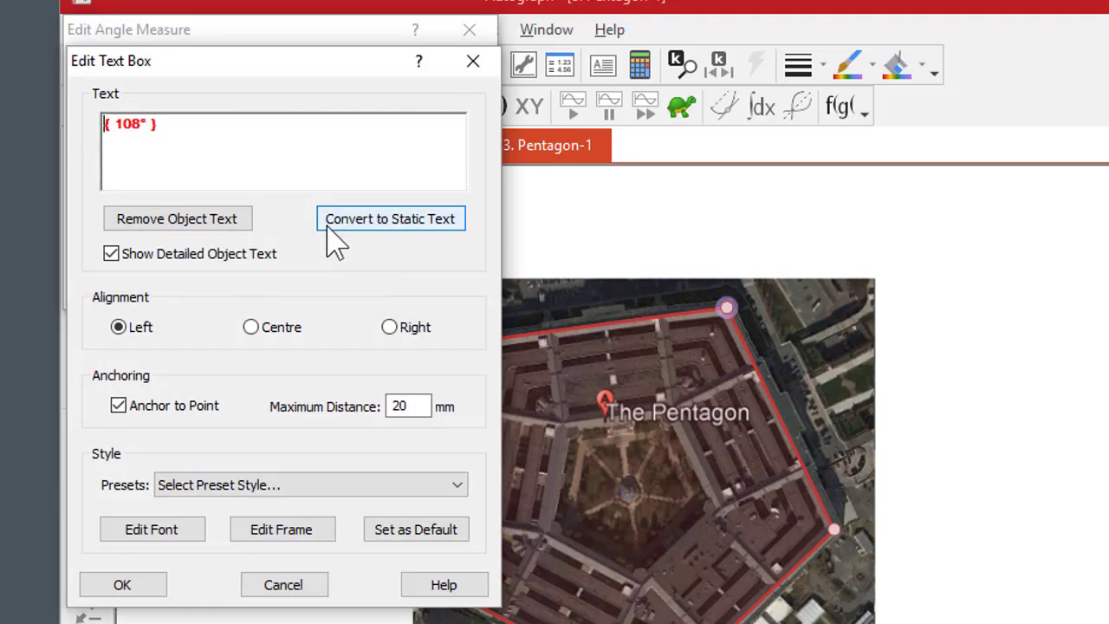
{"action": "left_click", "coordinate": [151, 529]}
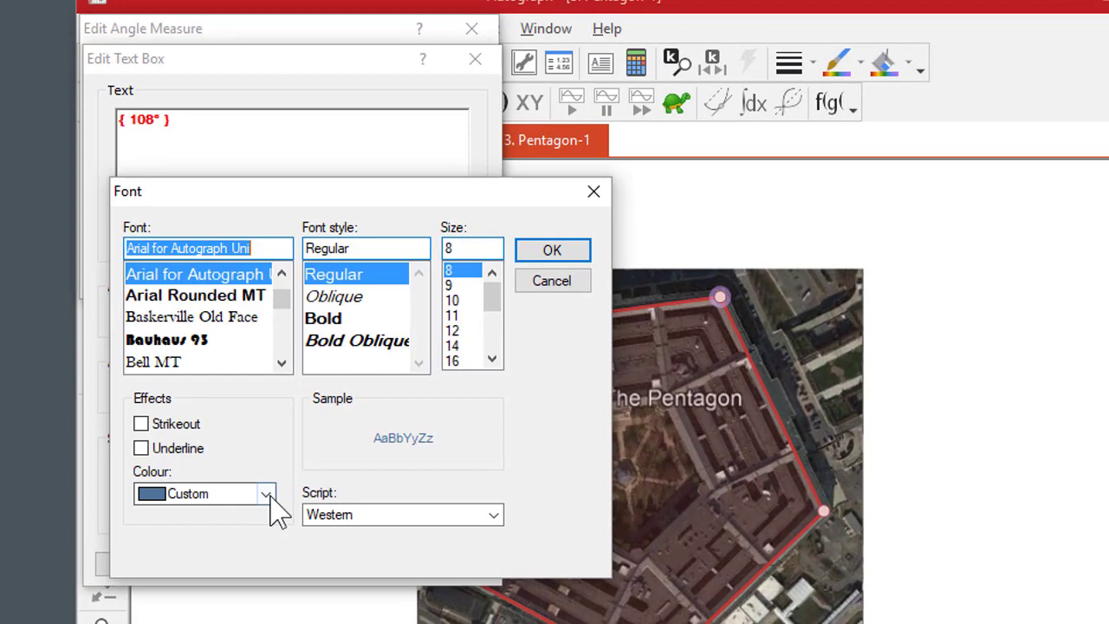
{"action": "left_click", "coordinate": [253, 513]}
{"action": "left_click", "coordinate": [270, 552]}
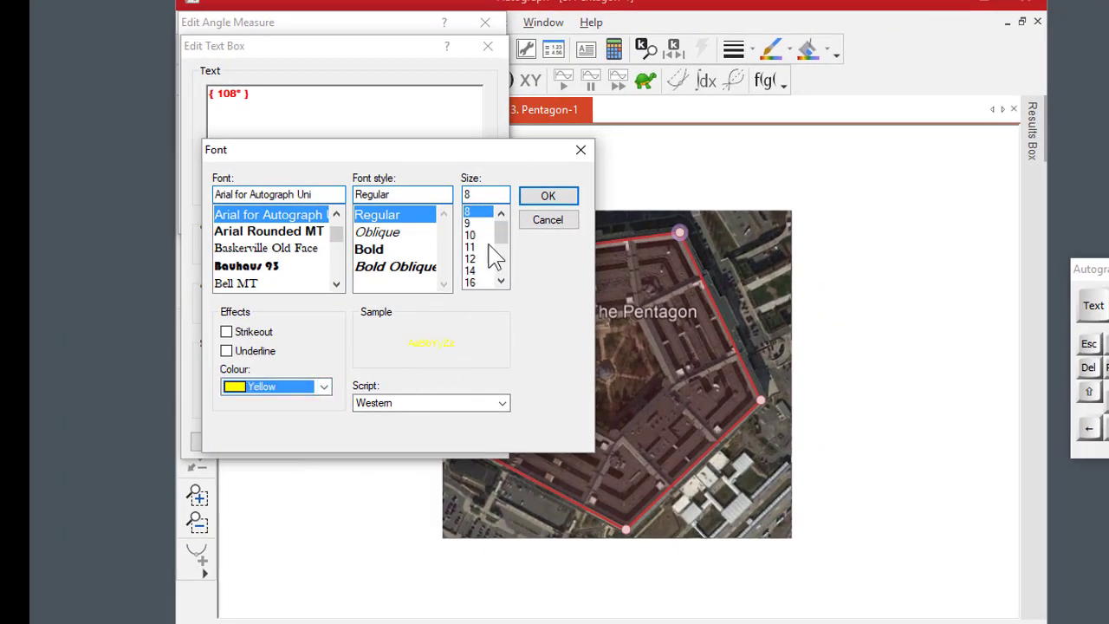
{"action": "left_click", "coordinate": [470, 270]}
{"action": "left_click", "coordinate": [545, 196]}
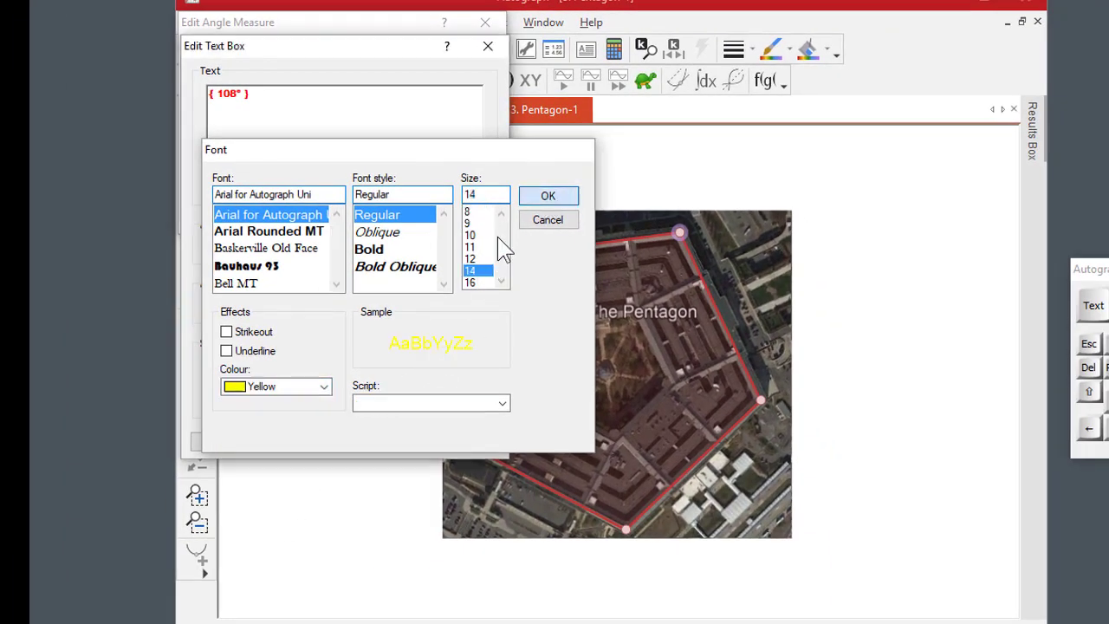
{"action": "left_click", "coordinate": [214, 444]}
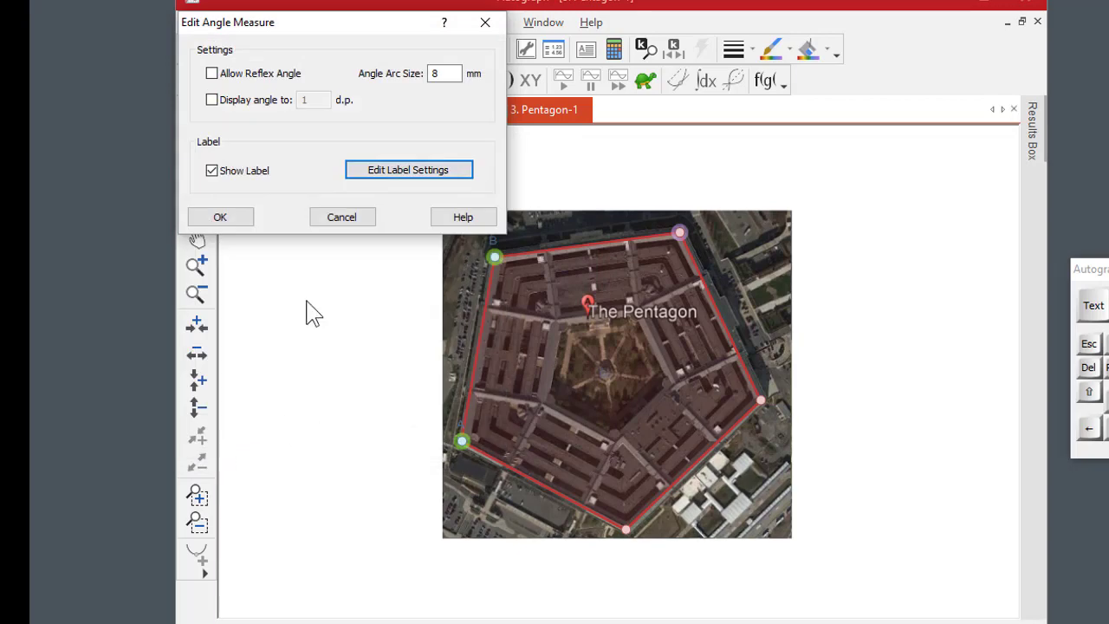
{"action": "left_click", "coordinate": [238, 217]}
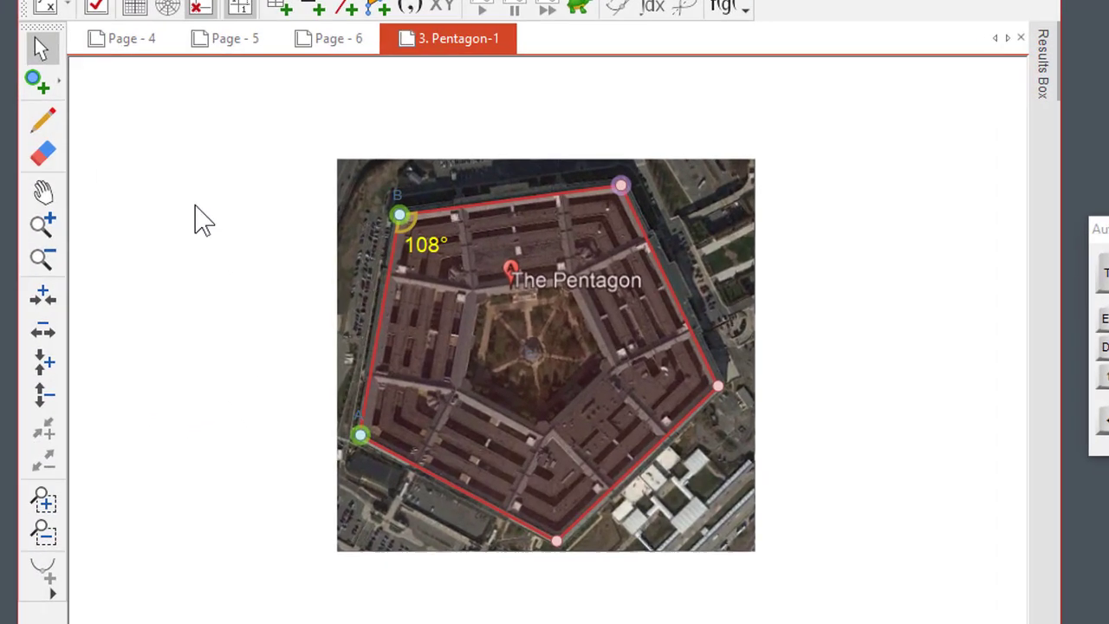
- Show the angle in radians, then switch it back to degrees
{"action": "left_click", "coordinate": [399, 278]}
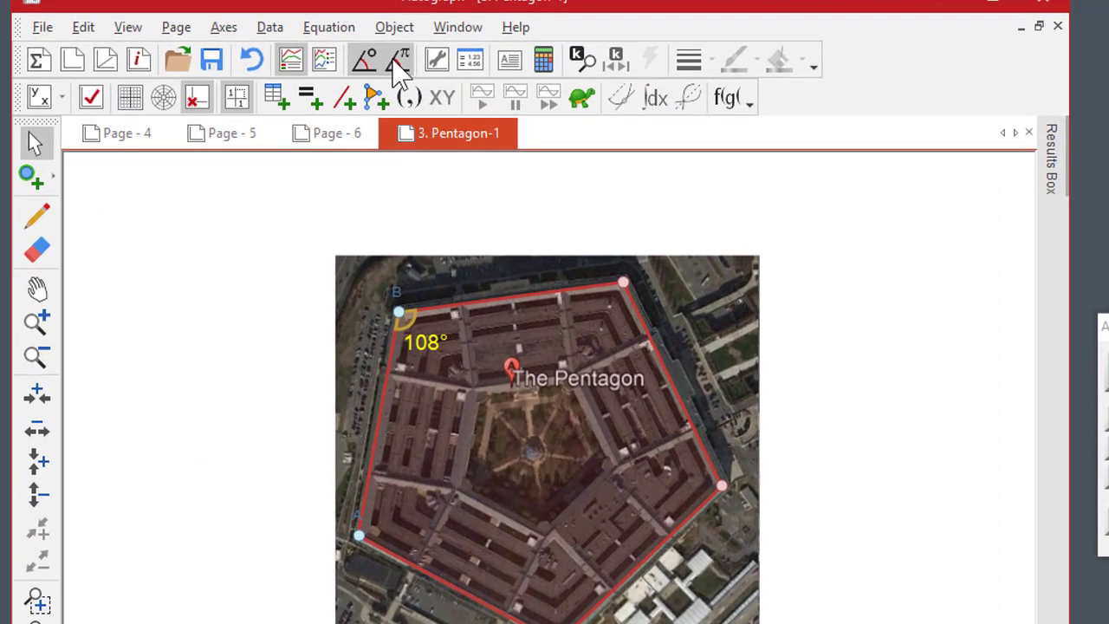
{"action": "left_click", "coordinate": [398, 63]}
{"action": "left_click", "coordinate": [364, 61]}
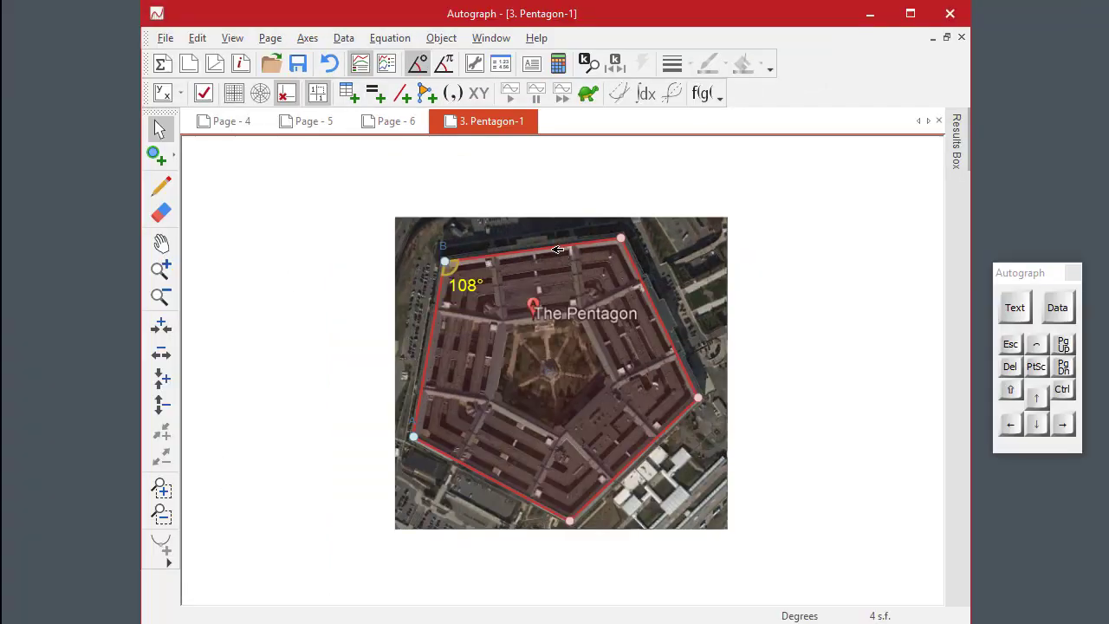
- Show the pentagon's centre point and measure from its lower-left vertex to the centre
{"action": "double_click", "coordinate": [553, 247]}
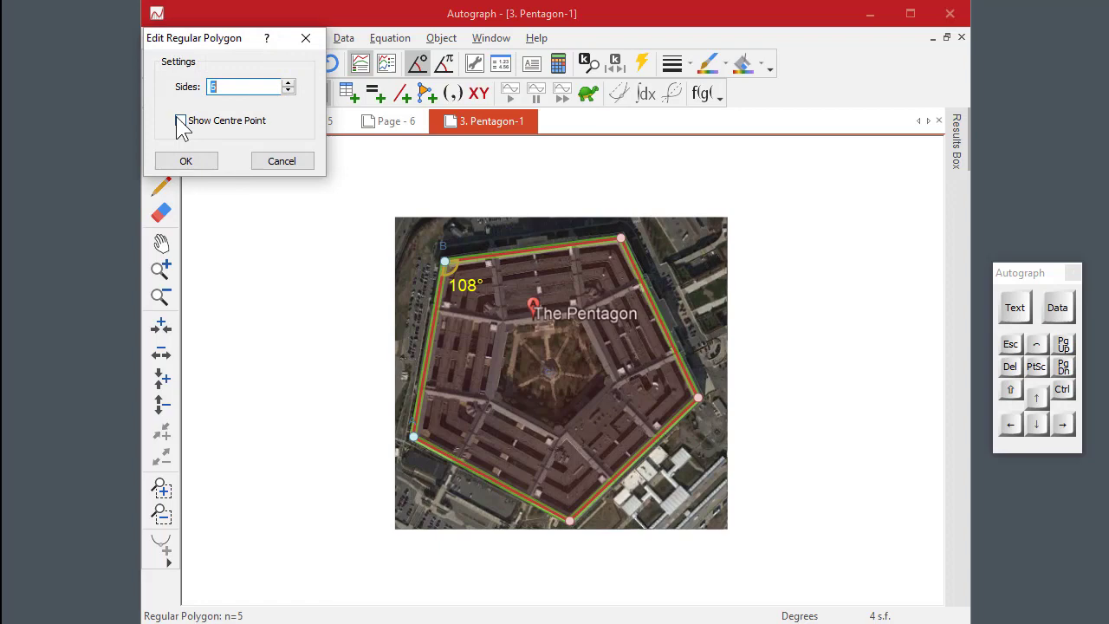
{"action": "left_click", "coordinate": [200, 160]}
{"action": "left_click", "coordinate": [156, 155]}
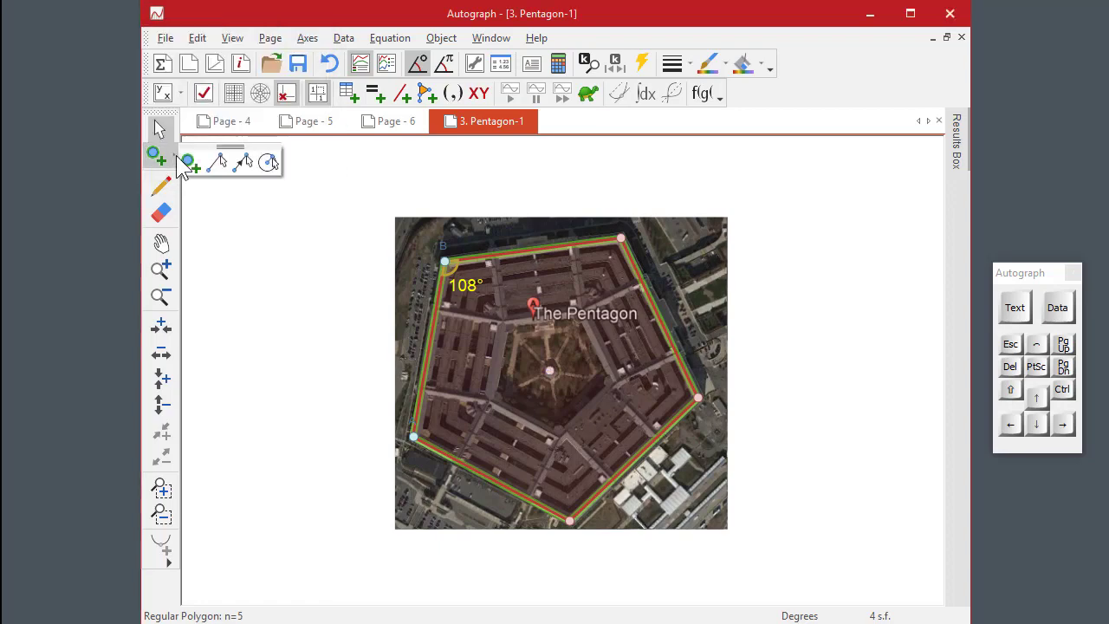
{"action": "left_click", "coordinate": [215, 161]}
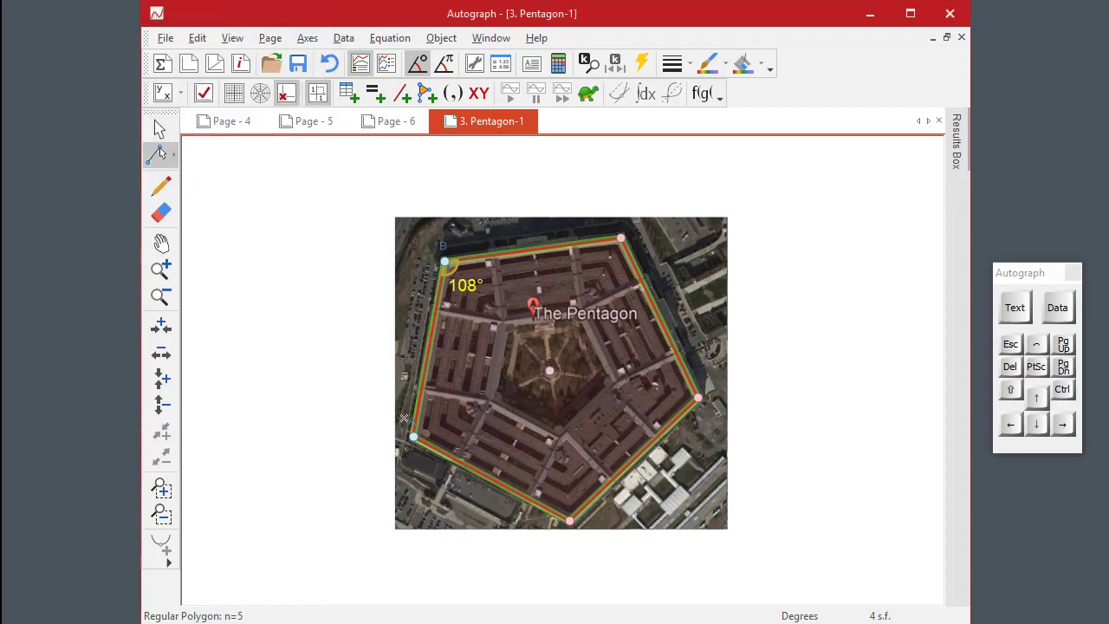
{"action": "left_click", "coordinate": [413, 438]}
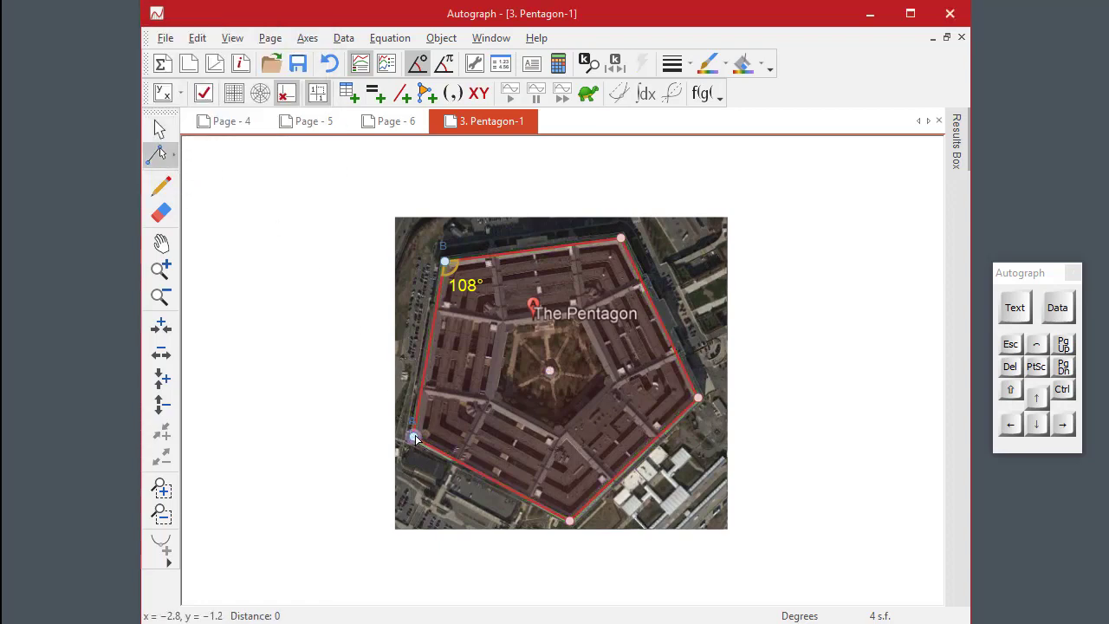
{"action": "left_click", "coordinate": [549, 371]}
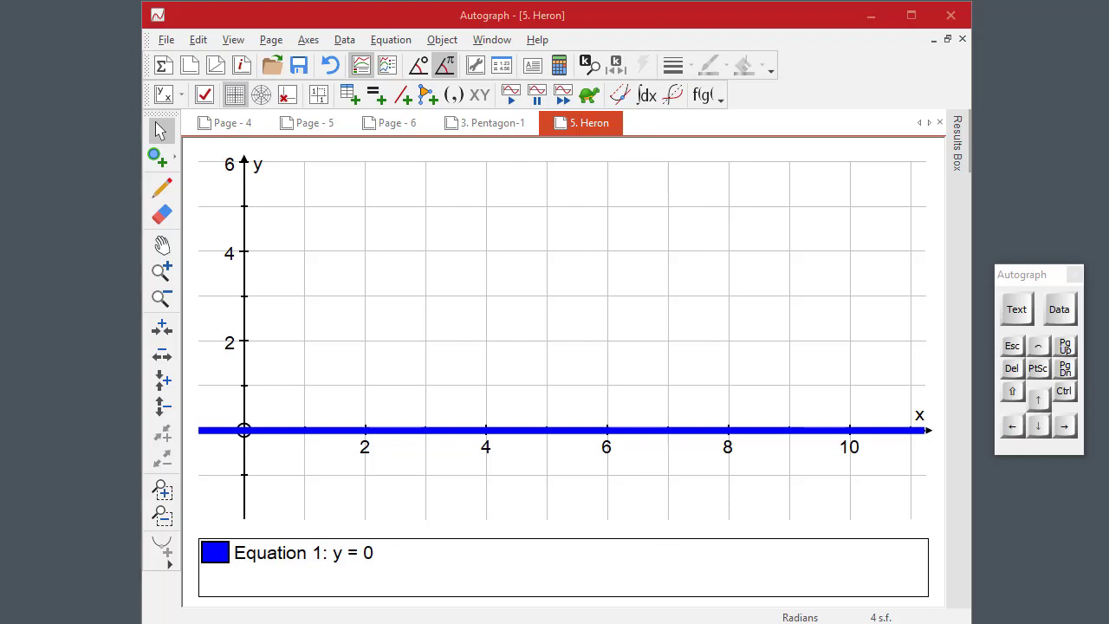
- Add house and burning-house pictures, then place A at (1, 2) and B beside the burning house
{"action": "left_click_drag", "start_coordinate": [30, 538], "coordinate": [301, 307]}
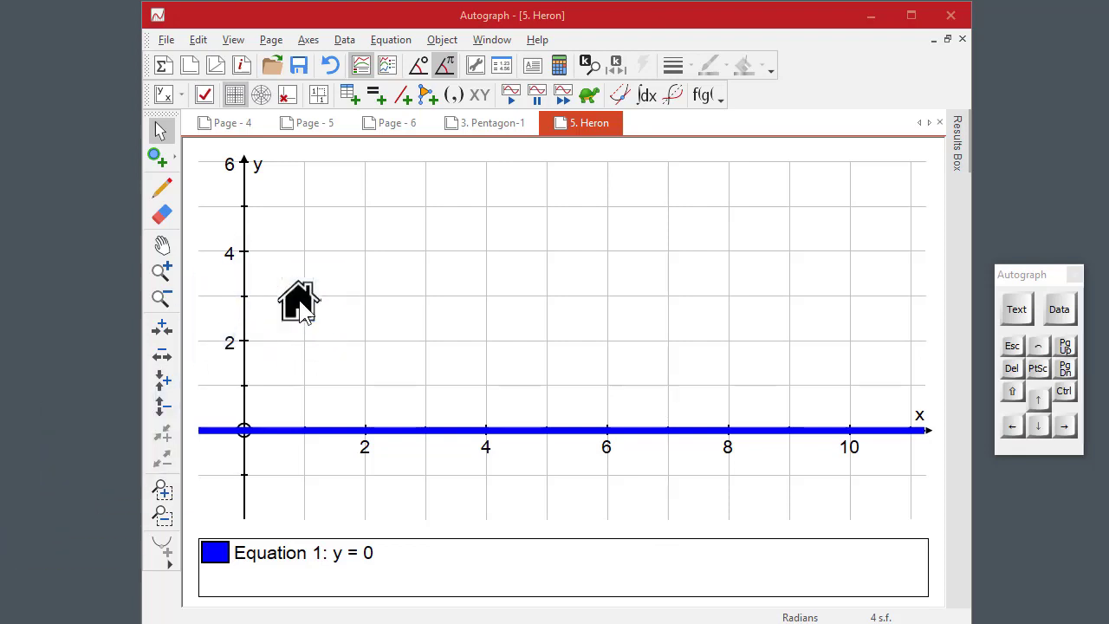
{"action": "mouse_move", "coordinate": [1, 617]}
{"action": "left_mouse_down"}
{"action": "mouse_move", "coordinate": [439, 401]}
{"action": "mouse_move", "coordinate": [501, 419]}
{"action": "mouse_move", "coordinate": [492, 386]}
{"action": "left_mouse_up"}
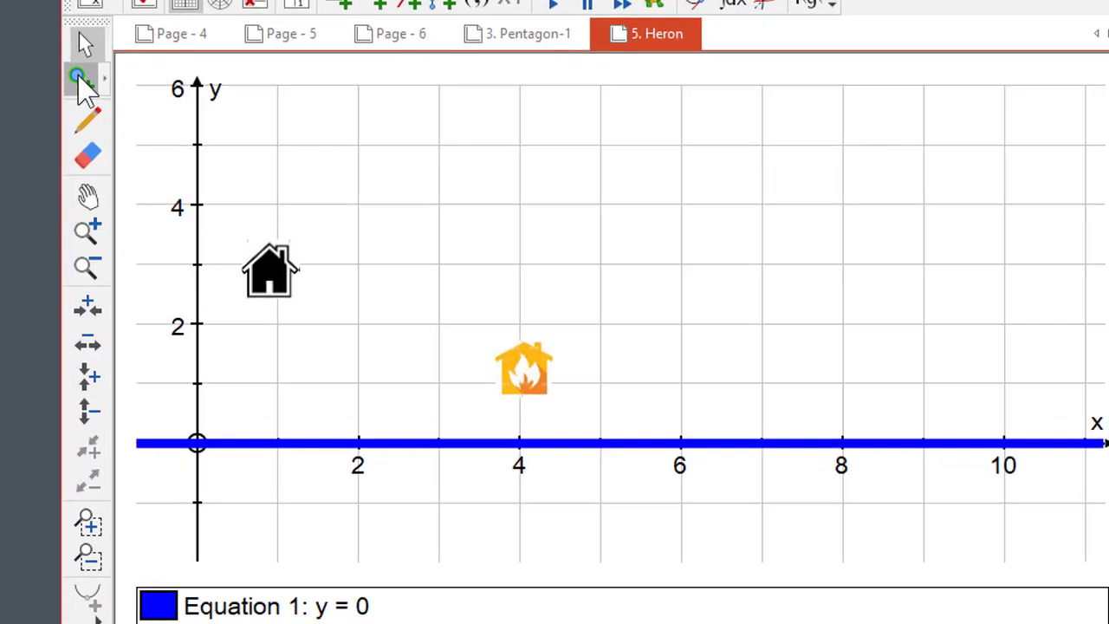
{"action": "left_click", "coordinate": [79, 79]}
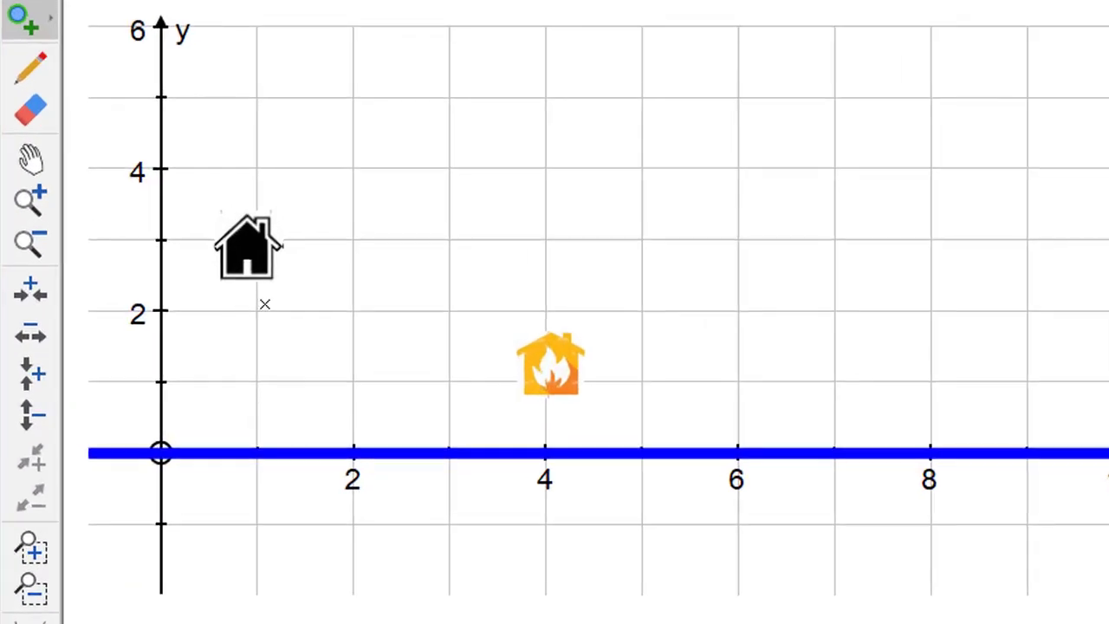
{"action": "left_click", "coordinate": [258, 311]}
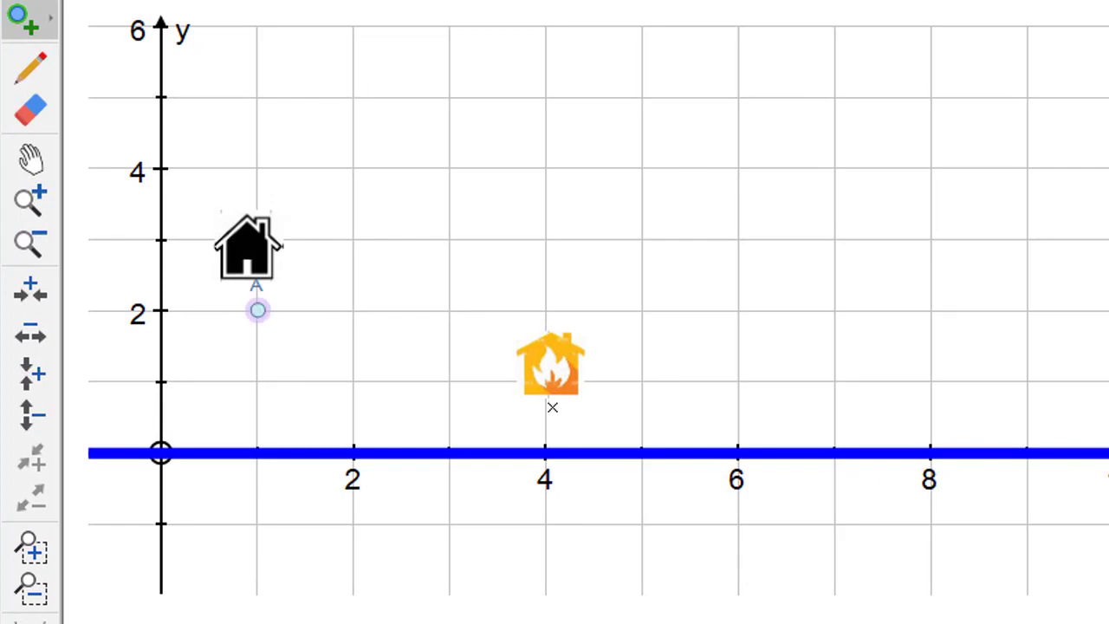
{"action": "left_click", "coordinate": [508, 382]}
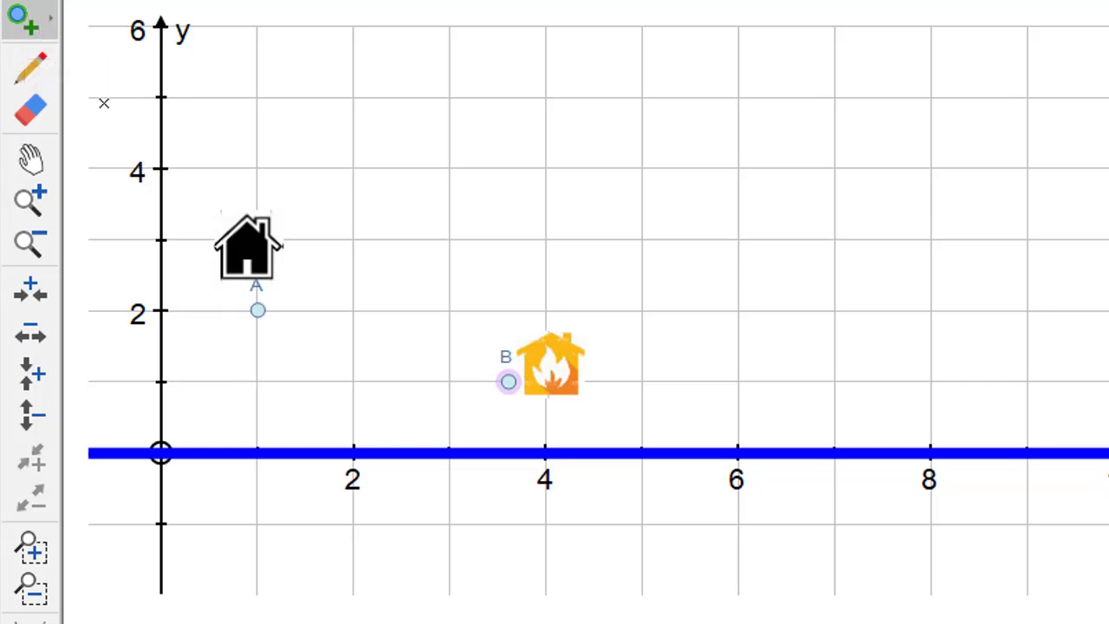
- Reflect point A in the x-axis to create A', then move A down to about y = 1.6
{"action": "key", "text": "Escape"}
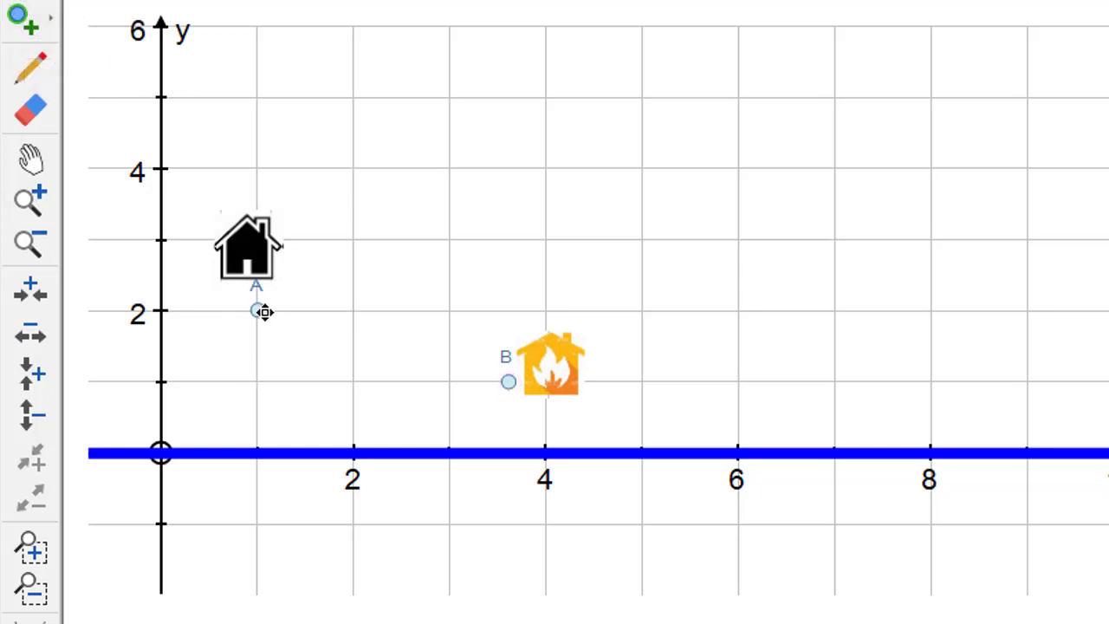
{"action": "left_click", "coordinate": [264, 312]}
{"action": "left_click", "coordinate": [329, 458]}
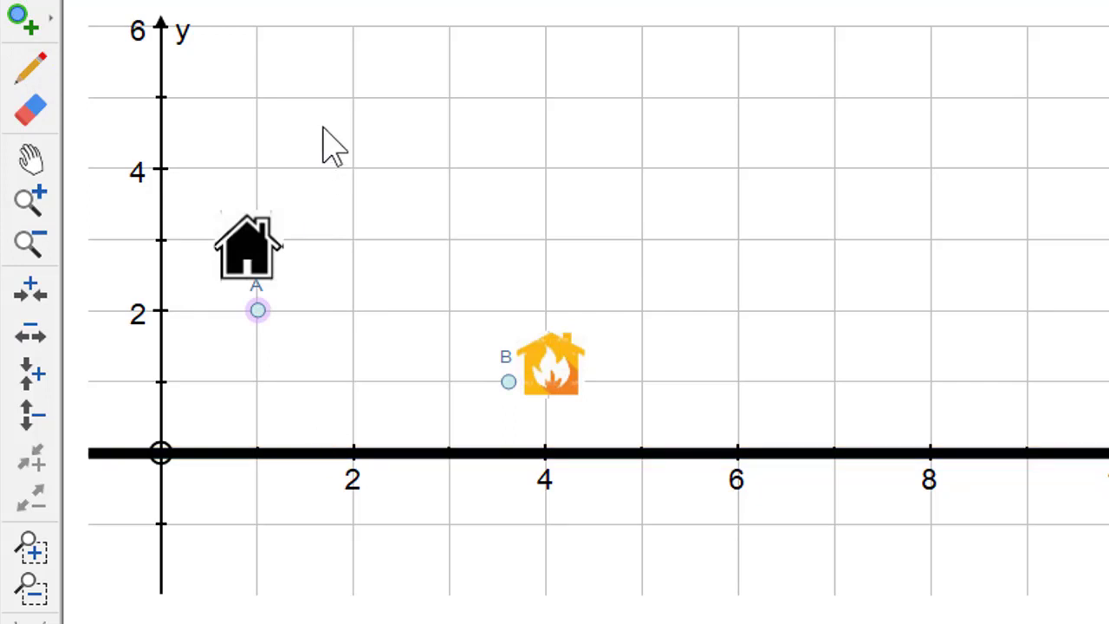
{"action": "right_click", "coordinate": [405, 122]}
{"action": "mouse_move", "coordinate": [559, 581]}
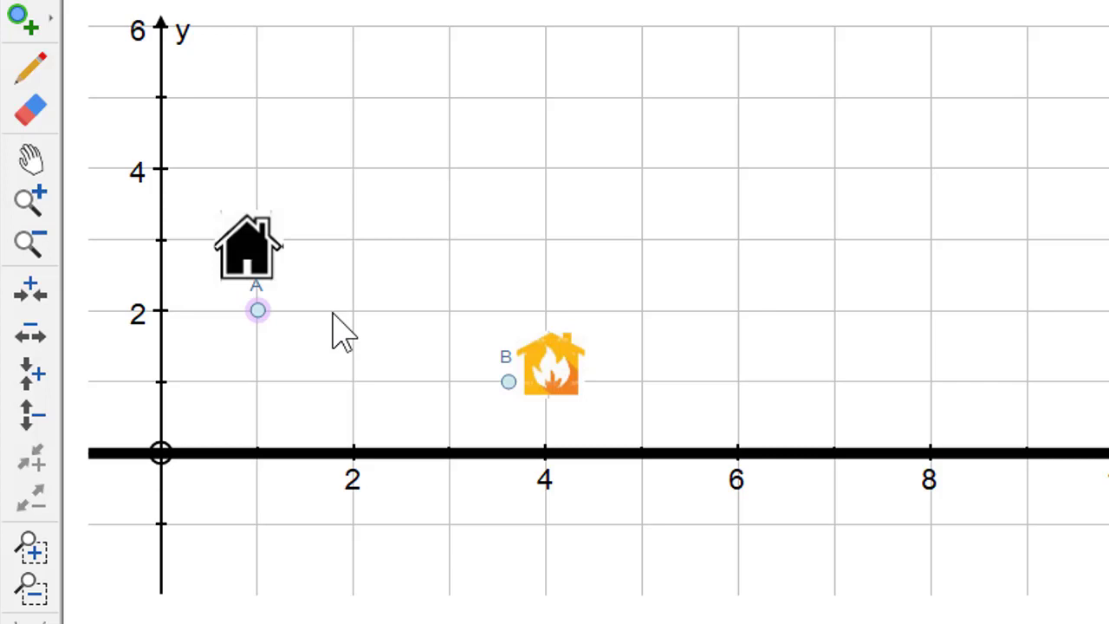
{"action": "left_click_drag", "start_coordinate": [261, 313], "coordinate": [256, 341]}
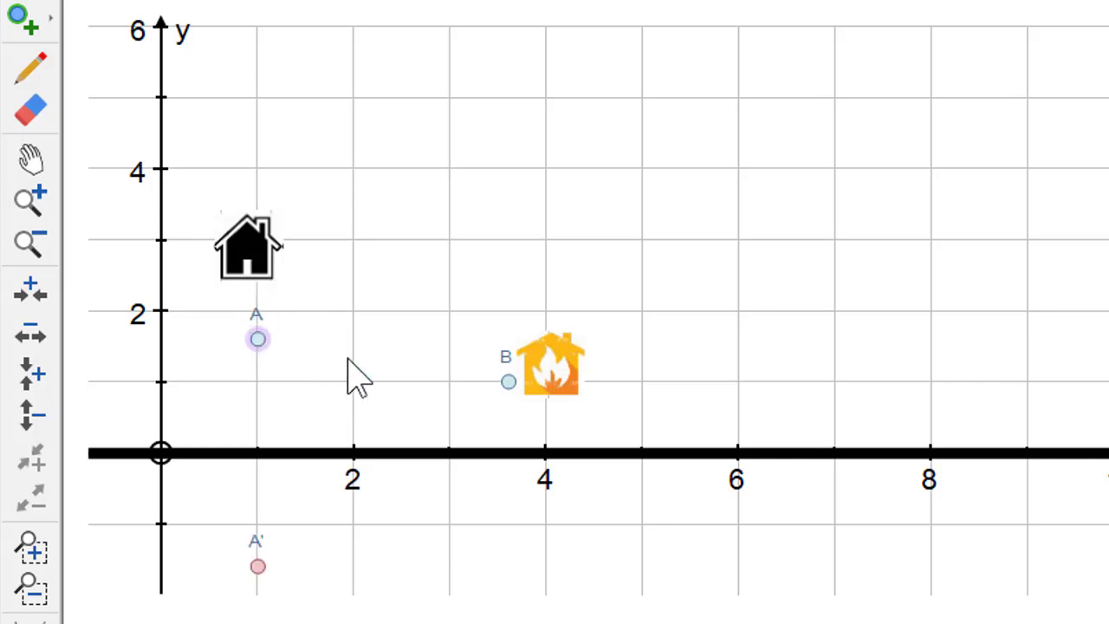
- Place point C on the x-axis and draw segments AC, CB and A'B
{"action": "left_click", "coordinate": [33, 15]}
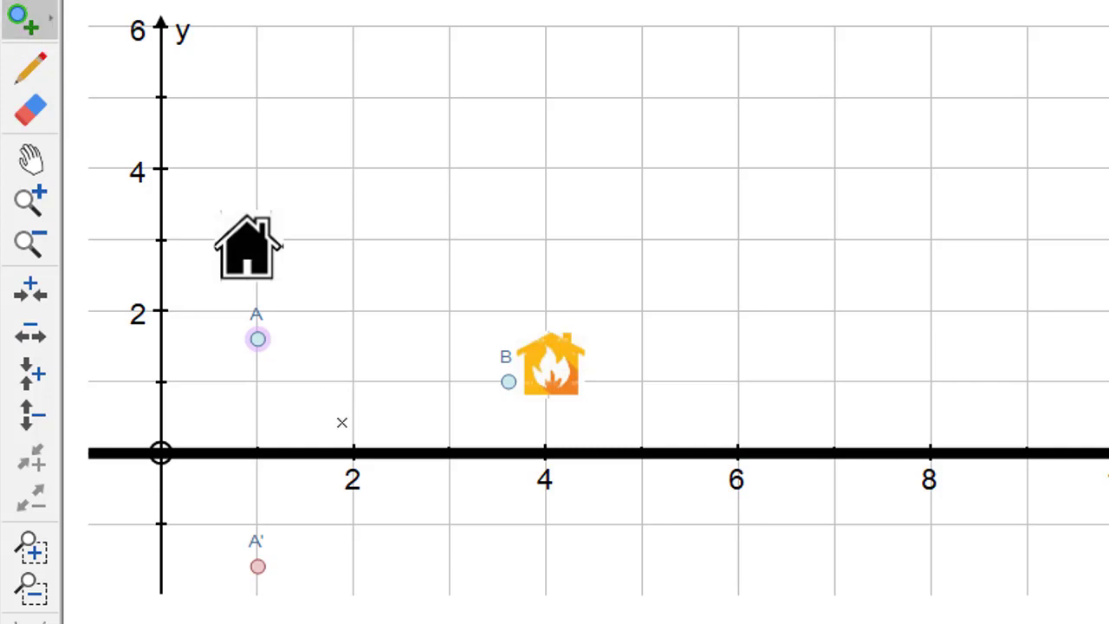
{"action": "left_click", "coordinate": [402, 450]}
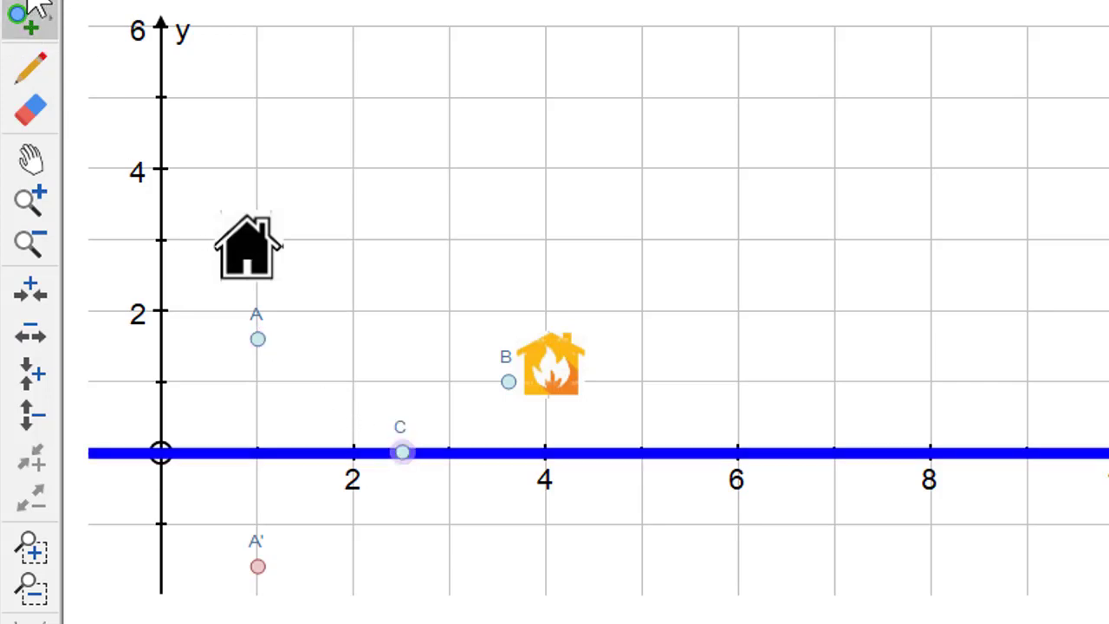
{"action": "left_click", "coordinate": [51, 19]}
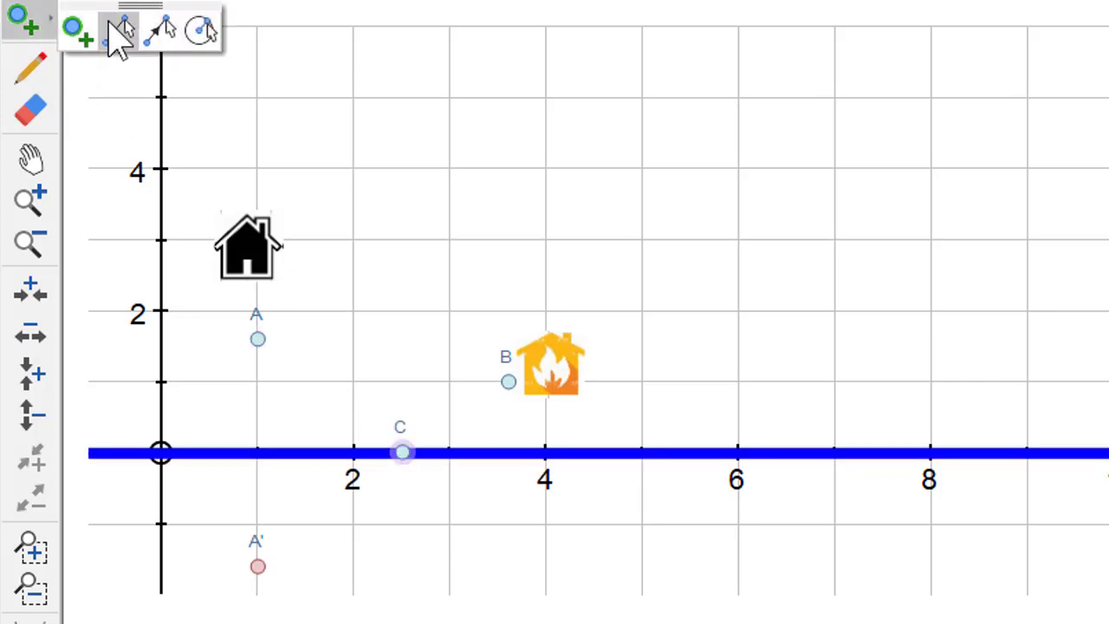
{"action": "left_click", "coordinate": [118, 30]}
{"action": "left_click", "coordinate": [259, 340]}
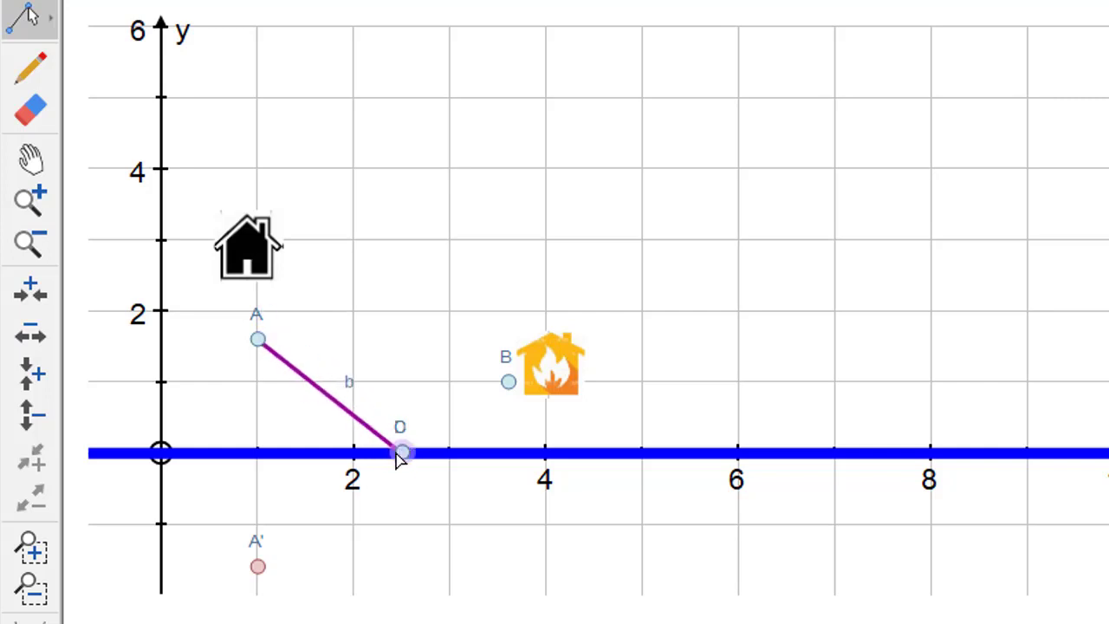
{"action": "left_click", "coordinate": [401, 453]}
{"action": "left_click", "coordinate": [401, 452]}
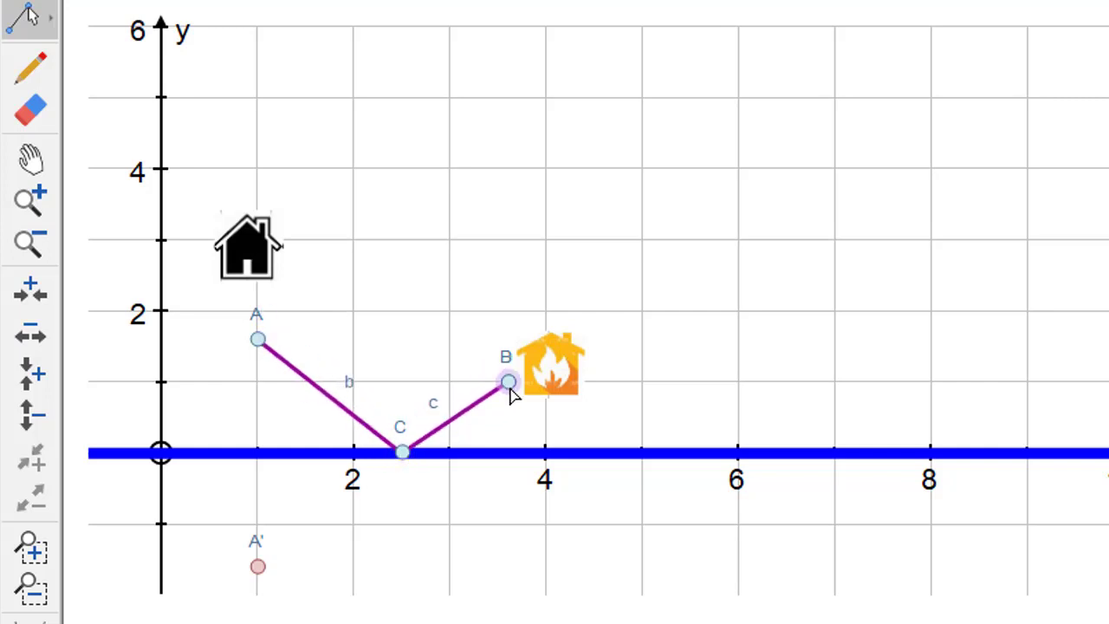
{"action": "left_click", "coordinate": [508, 382]}
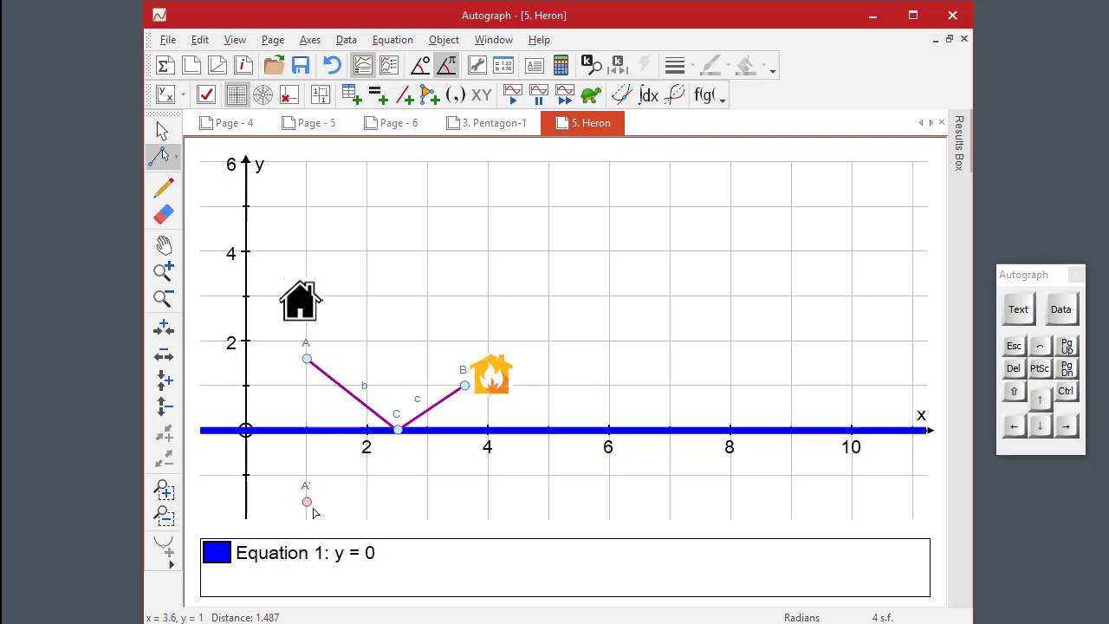
{"action": "left_click", "coordinate": [308, 503]}
{"action": "left_click", "coordinate": [464, 385]}
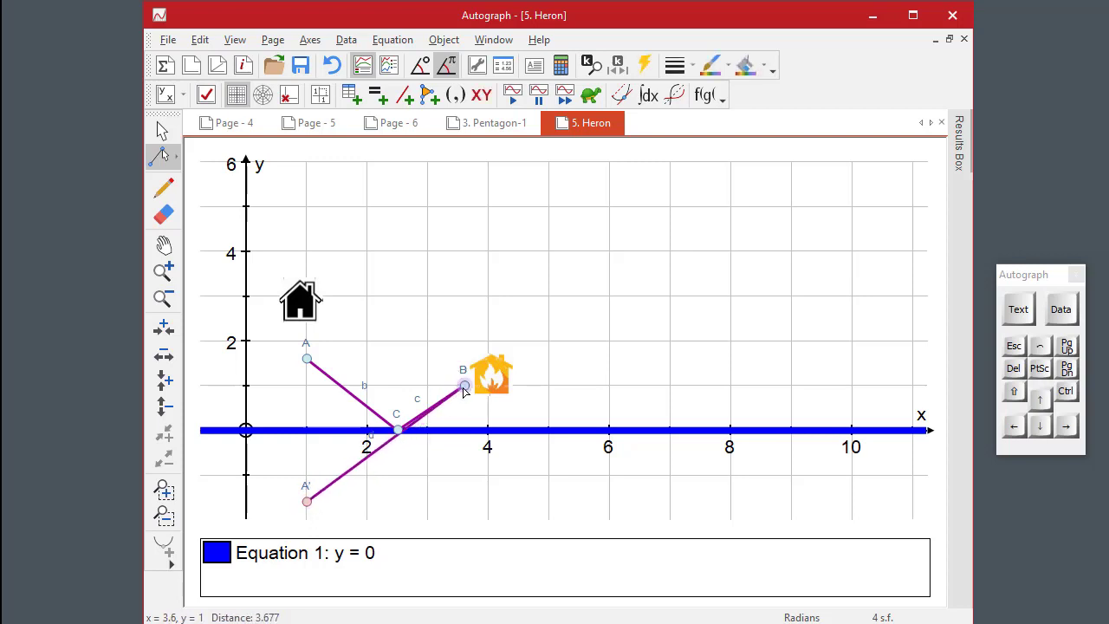
- Select point C and slide it slightly along the x-axis
{"action": "left_click", "coordinate": [161, 131]}
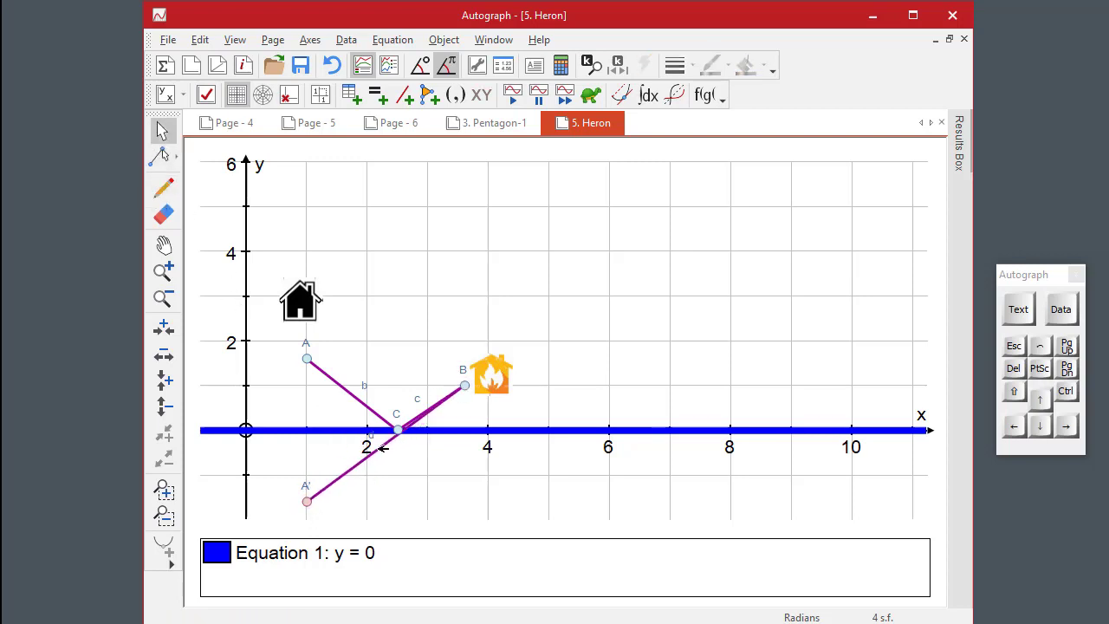
{"action": "left_click", "coordinate": [398, 431]}
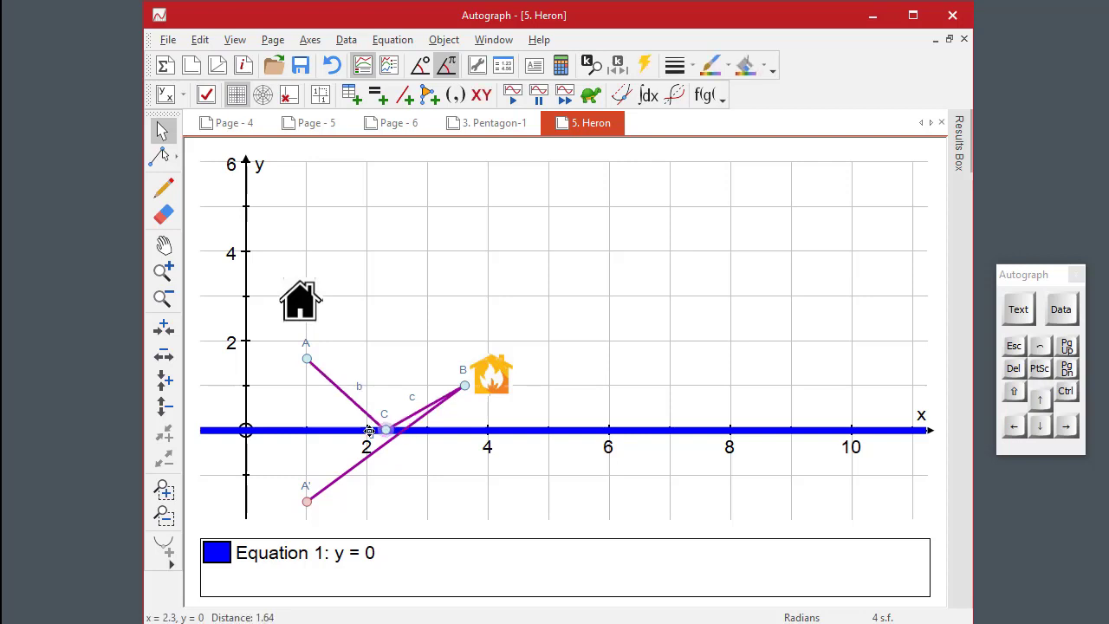
{"action": "left_click_drag", "start_coordinate": [403, 431], "coordinate": [377, 448]}
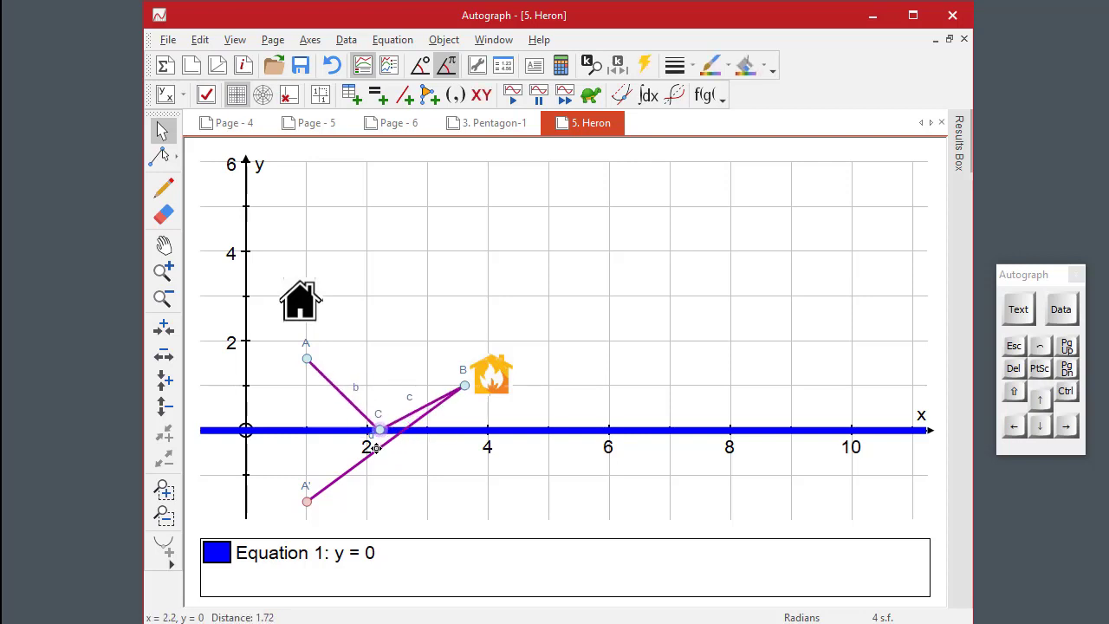
- Create a calculation summing segments b and c, labelled 'AC + CB ='
{"action": "left_click", "coordinate": [427, 507]}
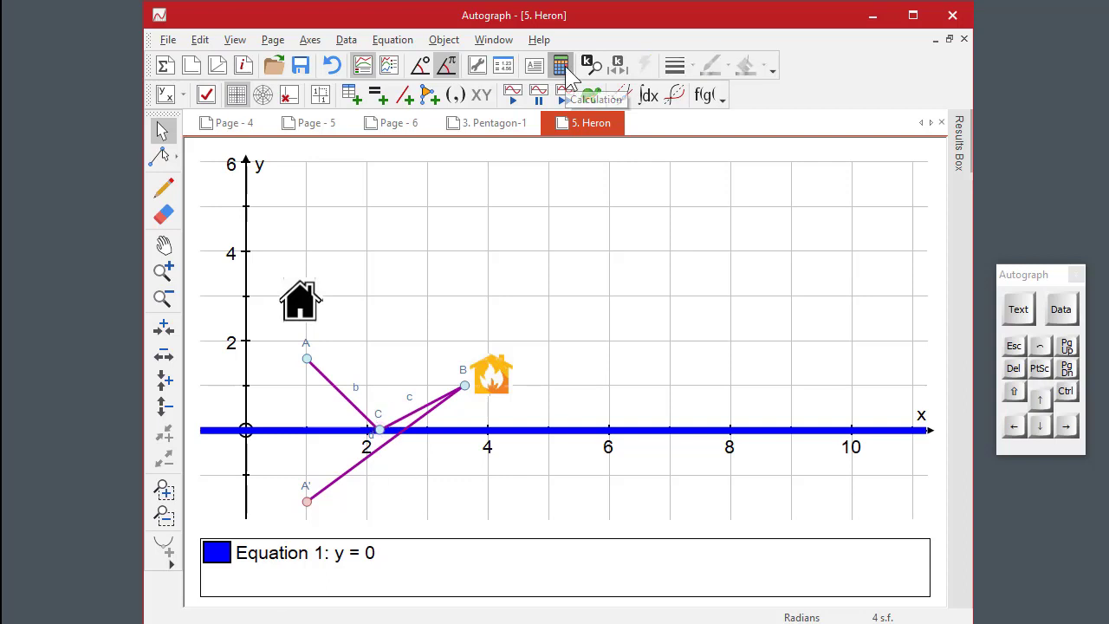
{"action": "left_click_drag", "start_coordinate": [359, 154], "coordinate": [791, 156]}
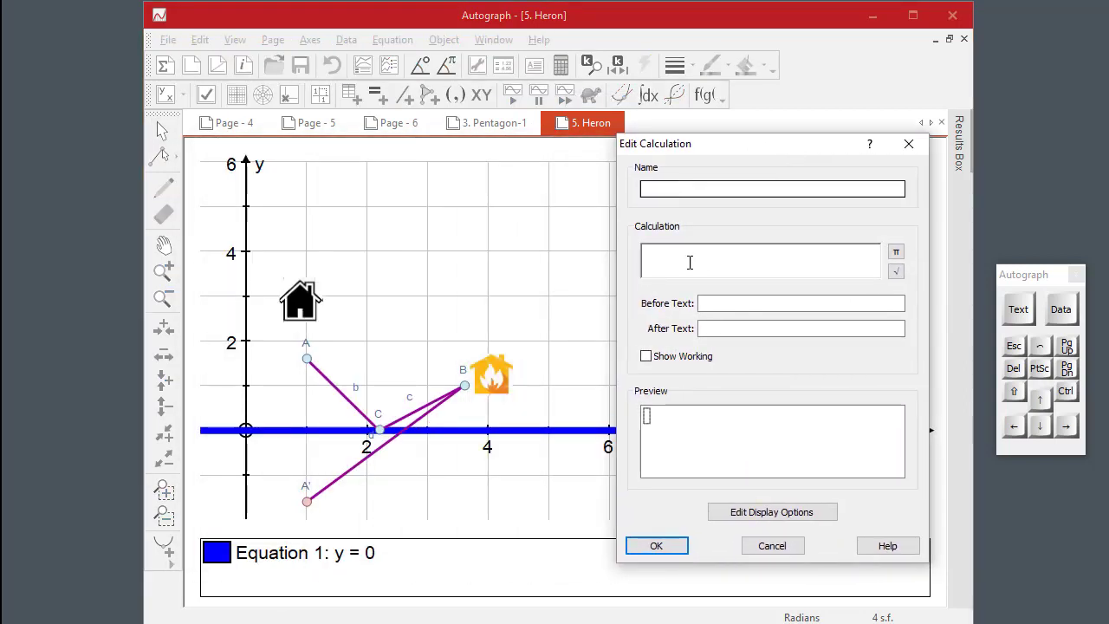
{"action": "left_click", "coordinate": [334, 388]}
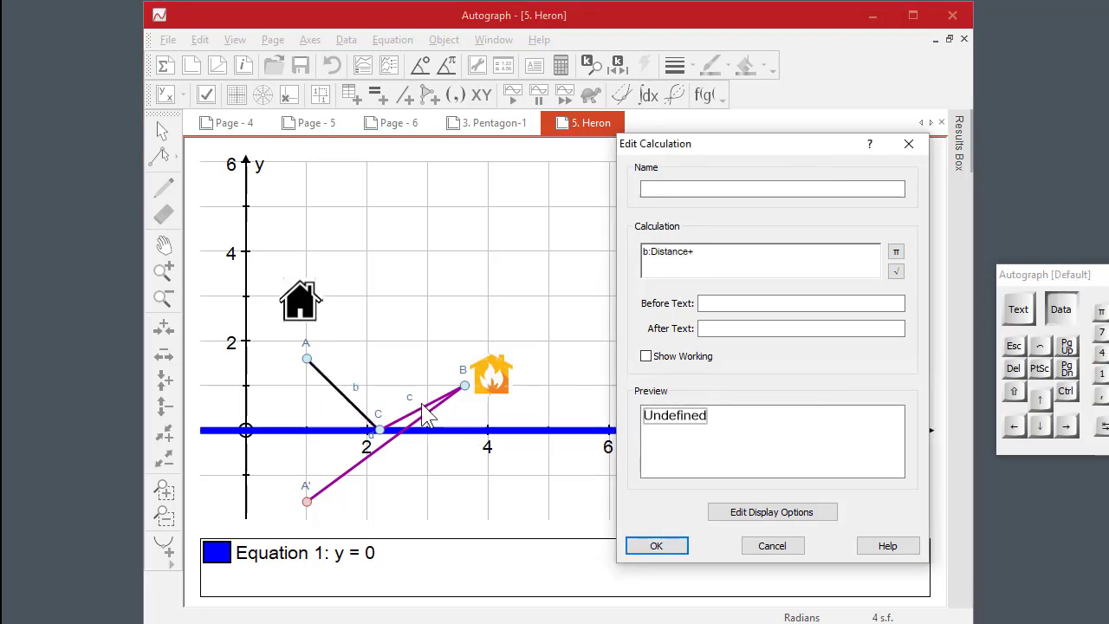
{"action": "left_click", "coordinate": [460, 419]}
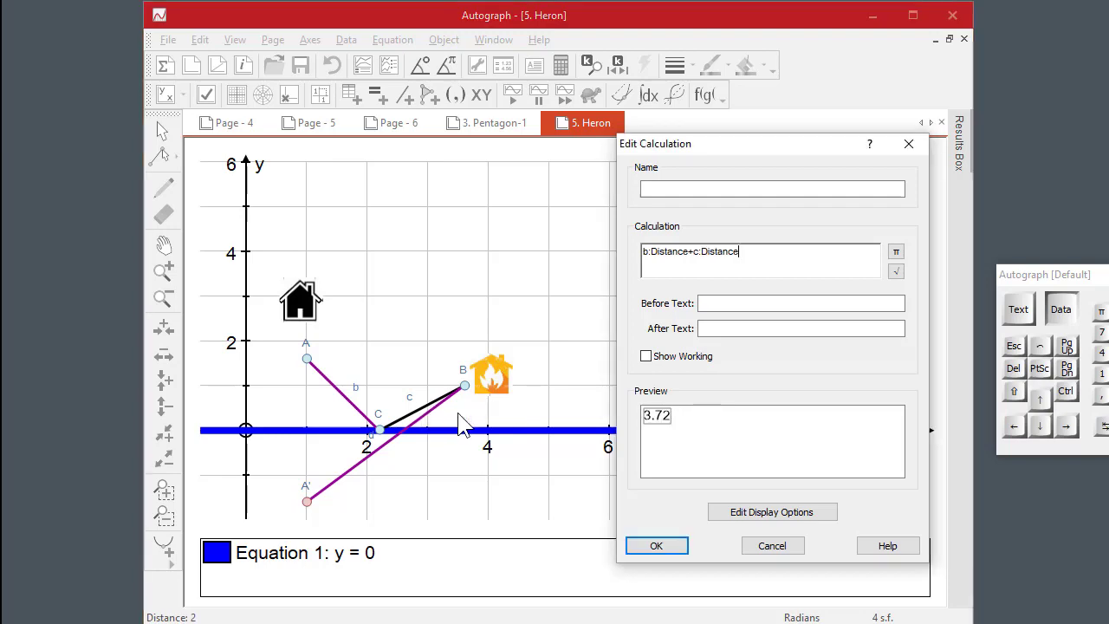
{"action": "left_click", "coordinate": [728, 296]}
{"action": "type", "text": "A"}
{"action": "type", "text": "C +"}
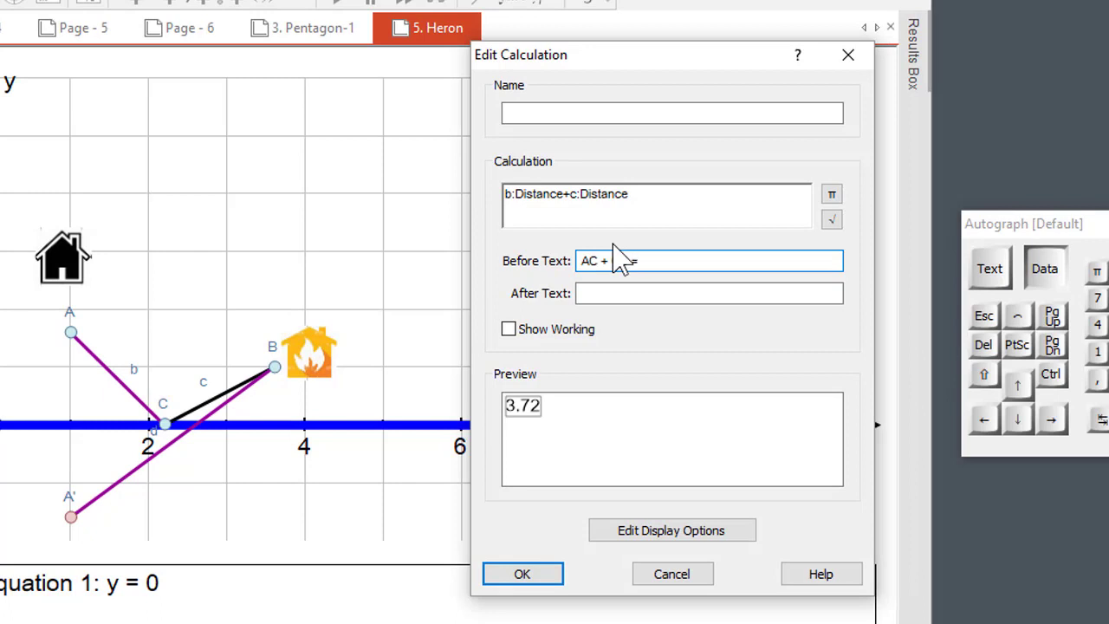
{"action": "type", "text": " CB ="}
{"action": "left_click", "coordinate": [522, 574]}
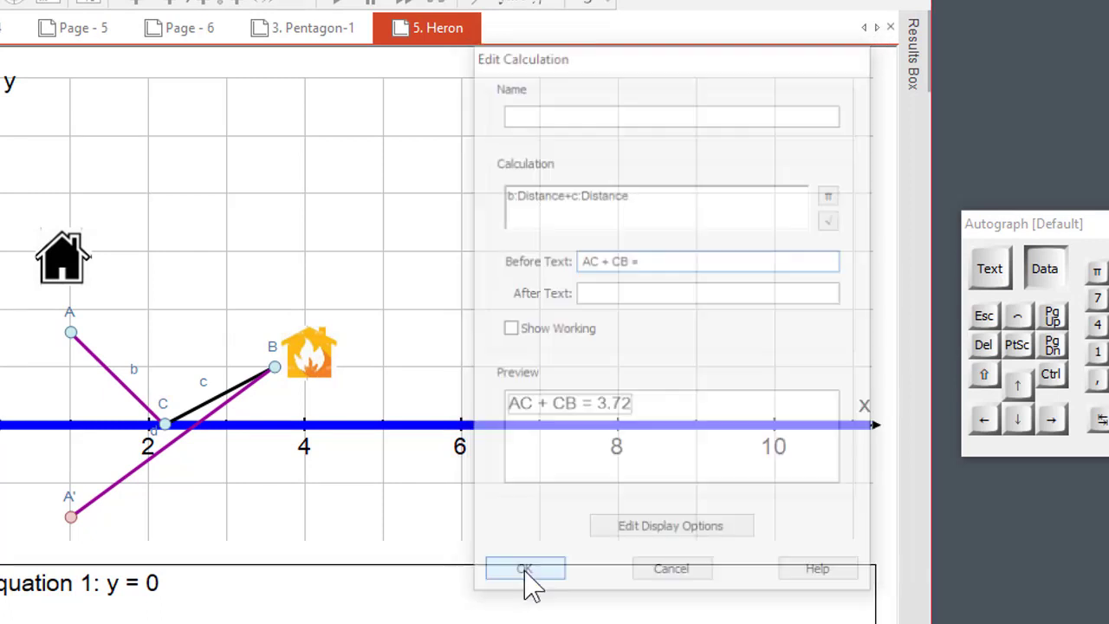
- Move the AC + CB label below the x-axis and slide C to compare totals
{"action": "left_click_drag", "start_coordinate": [384, 312], "coordinate": [401, 490]}
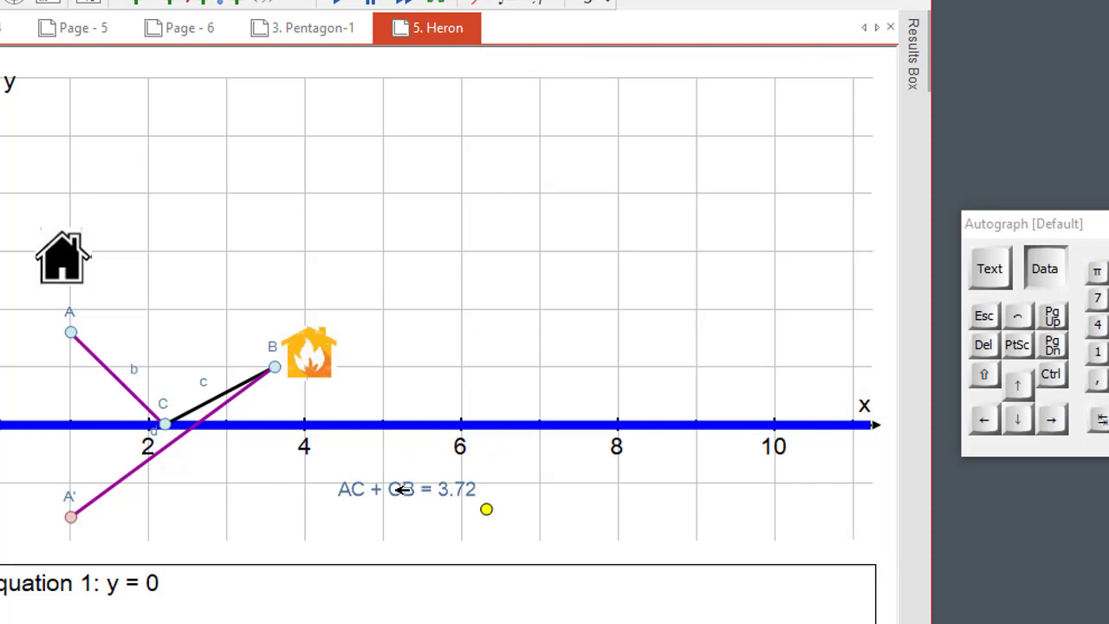
{"action": "left_click", "coordinate": [227, 458]}
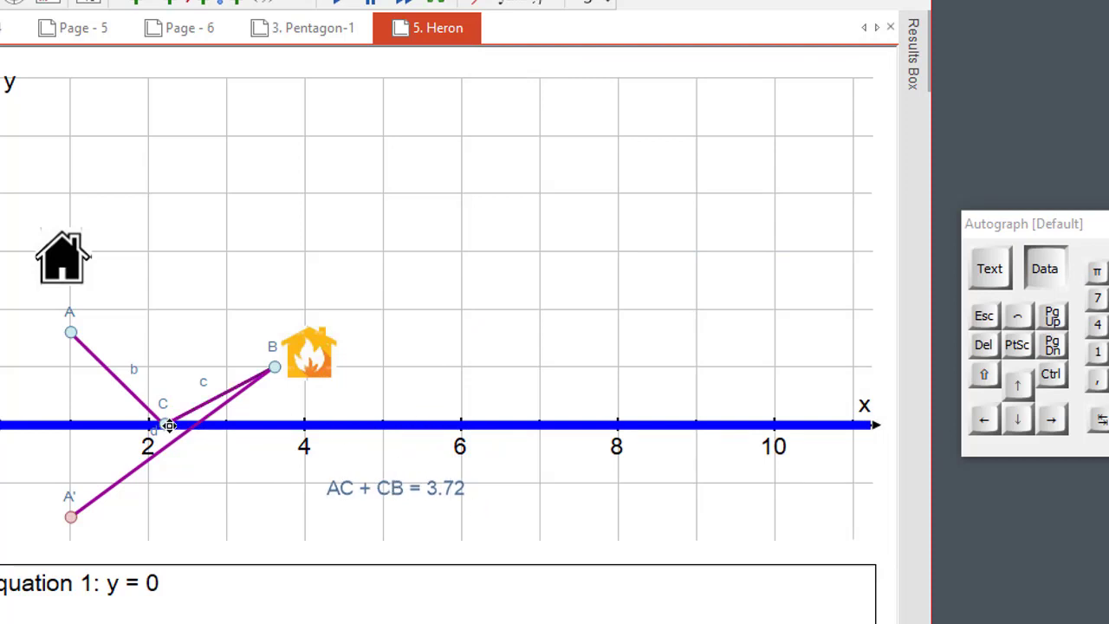
{"action": "left_click_drag", "start_coordinate": [169, 424], "coordinate": [236, 414]}
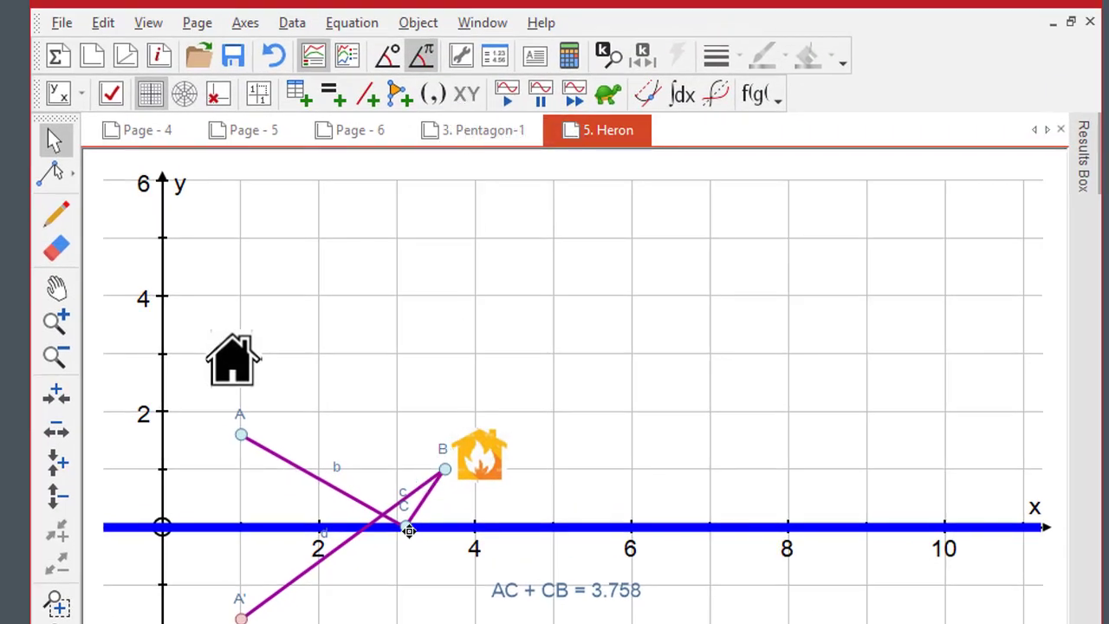
- Create point D from C's x-coordinate and the AC + CB result, then move C so D follows
{"action": "left_click", "coordinate": [408, 530]}
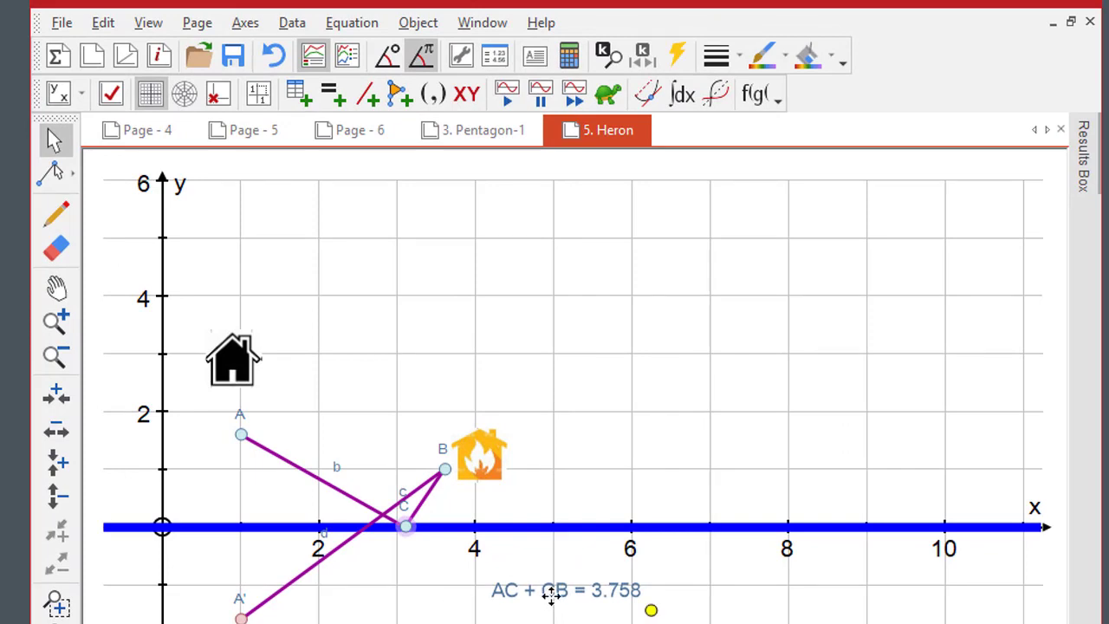
{"action": "left_click", "coordinate": [466, 96]}
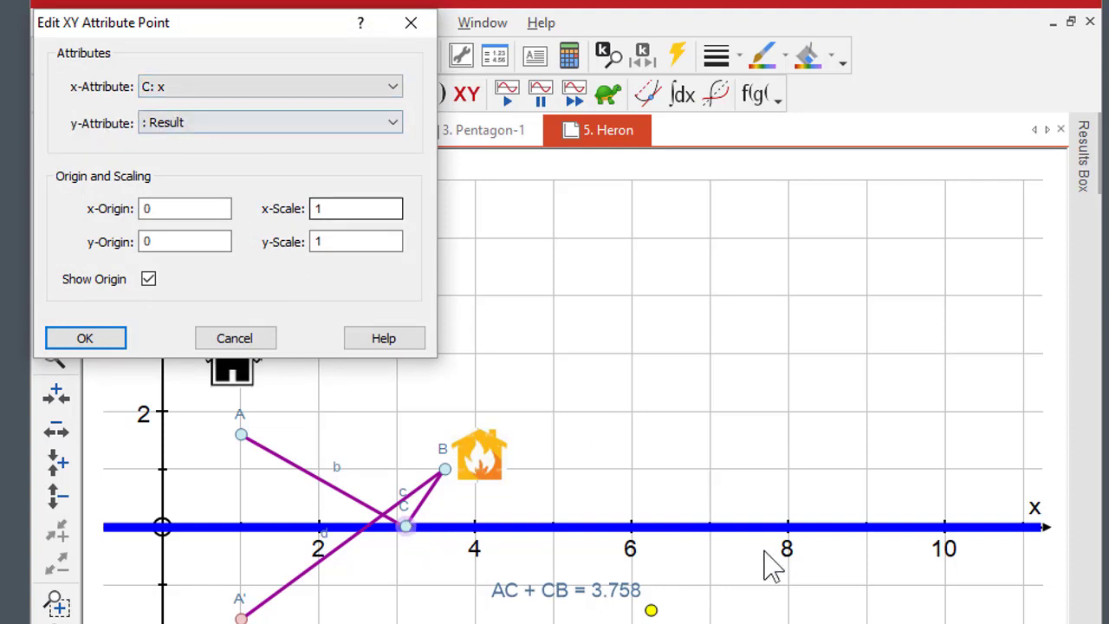
{"action": "left_click", "coordinate": [104, 338]}
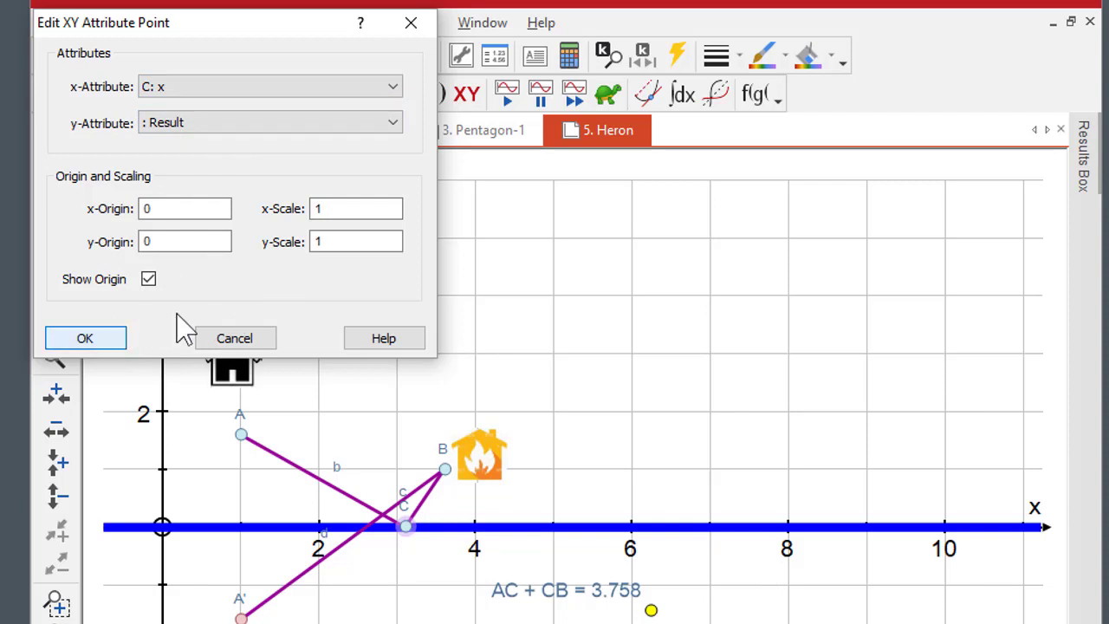
{"action": "left_click_drag", "start_coordinate": [246, 28], "coordinate": [886, 80]}
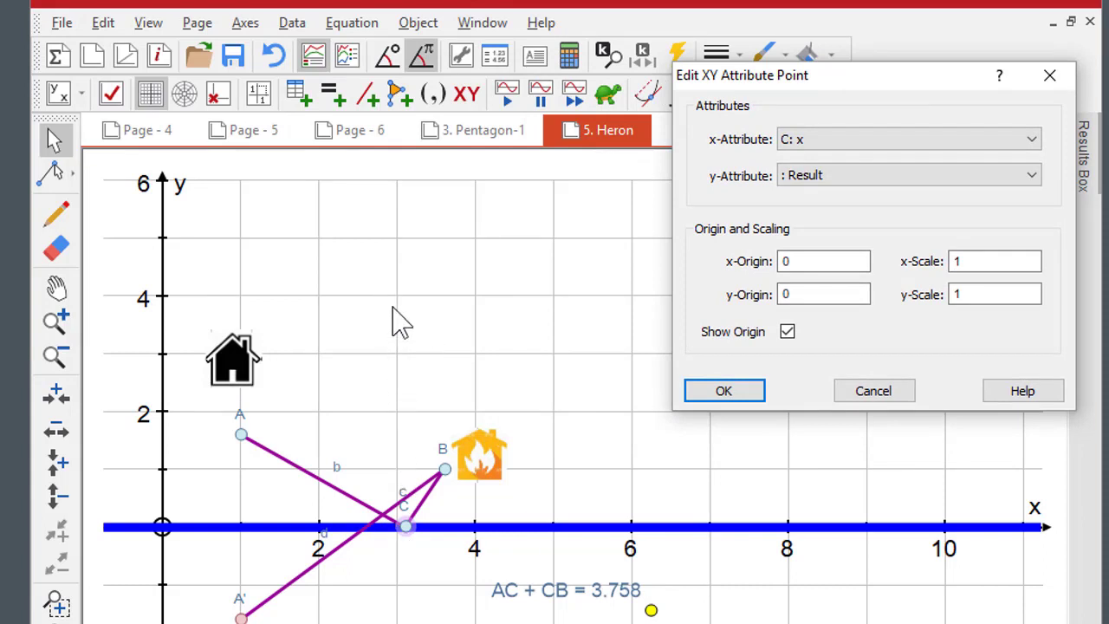
{"action": "left_click", "coordinate": [722, 395]}
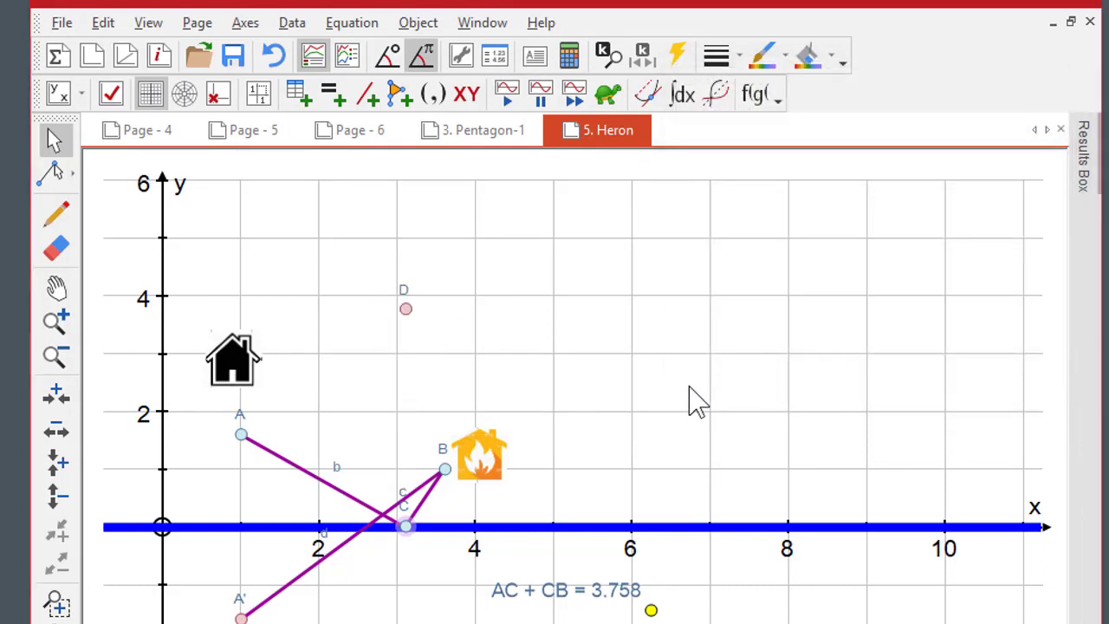
{"action": "mouse_move", "coordinate": [416, 523]}
{"action": "left_mouse_down"}
{"action": "mouse_move", "coordinate": [238, 525]}
{"action": "mouse_move", "coordinate": [426, 516]}
{"action": "mouse_move", "coordinate": [357, 525]}
{"action": "mouse_move", "coordinate": [405, 524]}
{"action": "left_mouse_up"}
{"action": "left_click", "coordinate": [405, 309]}
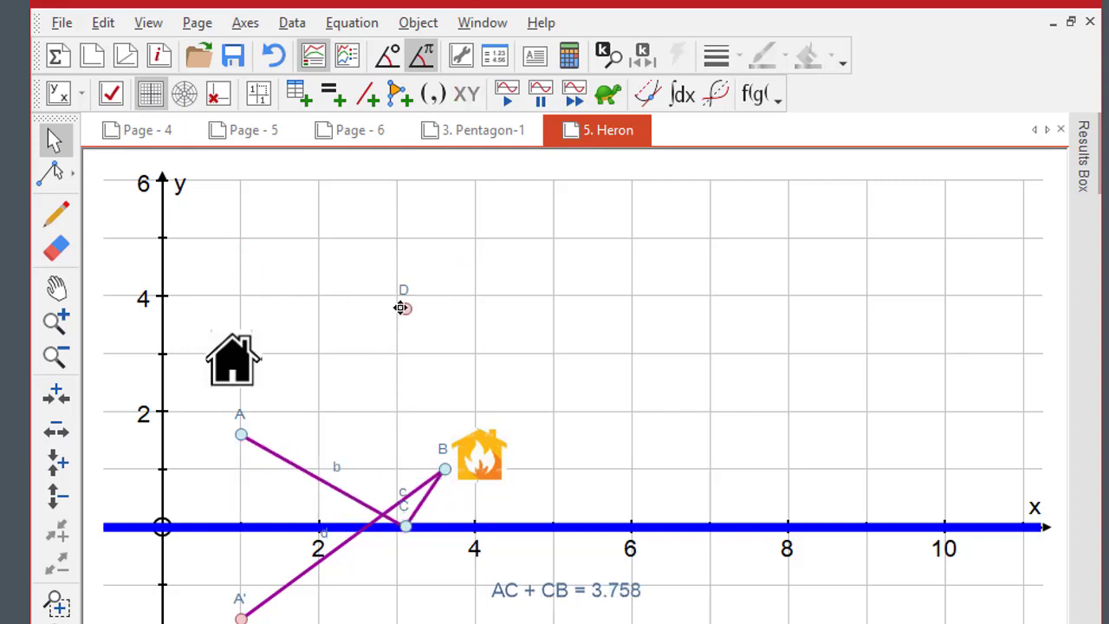
- Draw a horizontal line through point D
{"action": "right_click", "coordinate": [485, 243]}
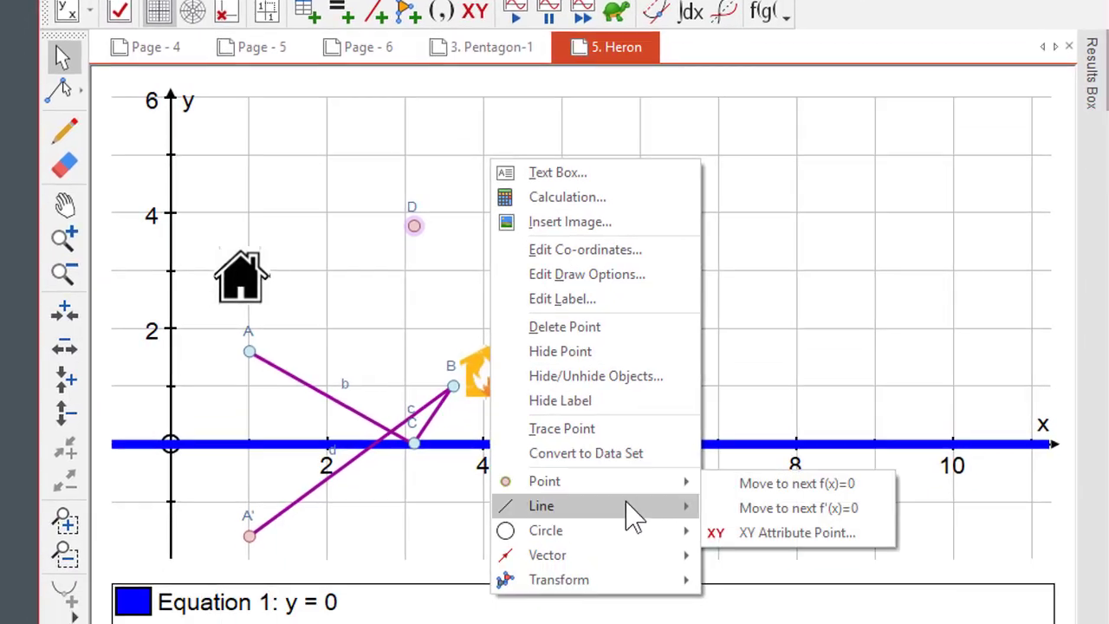
{"action": "mouse_move", "coordinate": [640, 589]}
{"action": "left_click", "coordinate": [775, 524]}
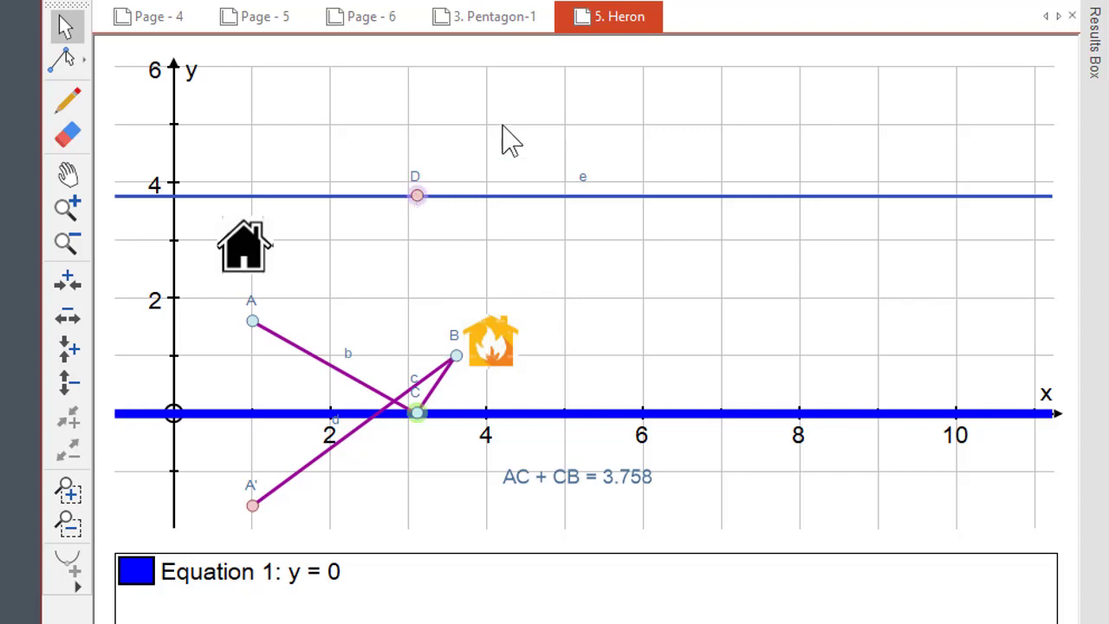
- Create the locus tracking AC + CB and slide C along the x-axis
{"action": "right_click", "coordinate": [454, 80]}
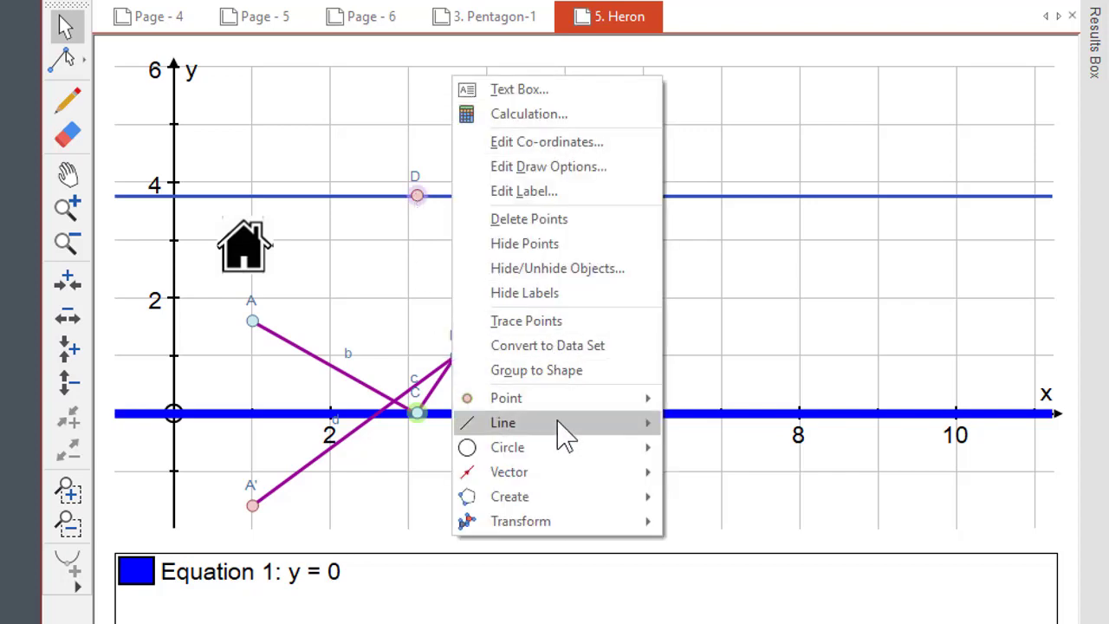
{"action": "mouse_move", "coordinate": [570, 500]}
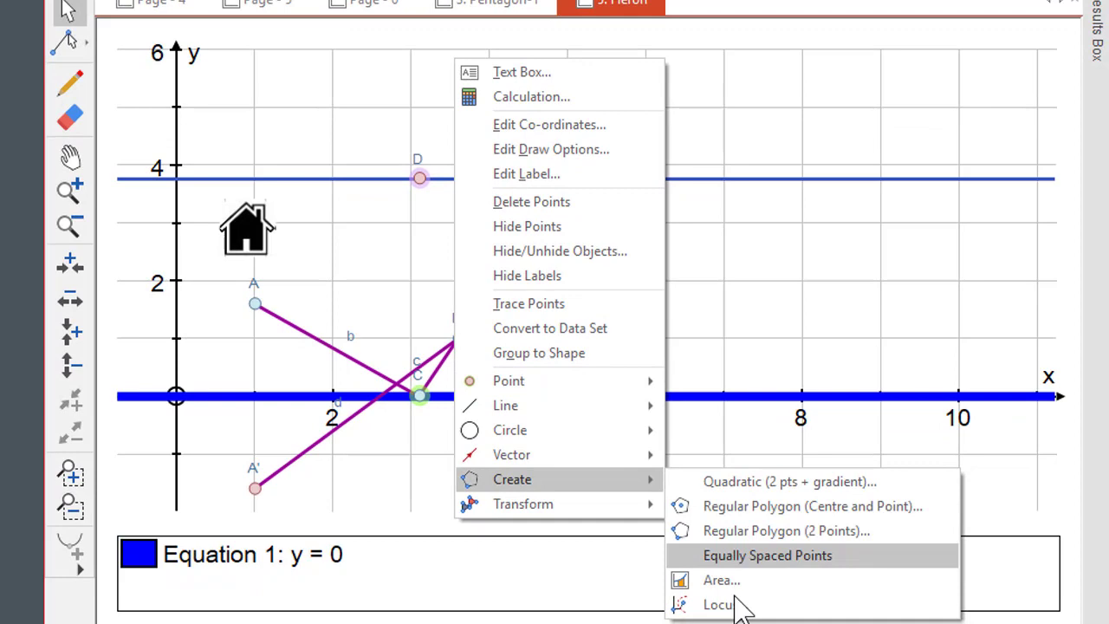
{"action": "left_click", "coordinate": [718, 621]}
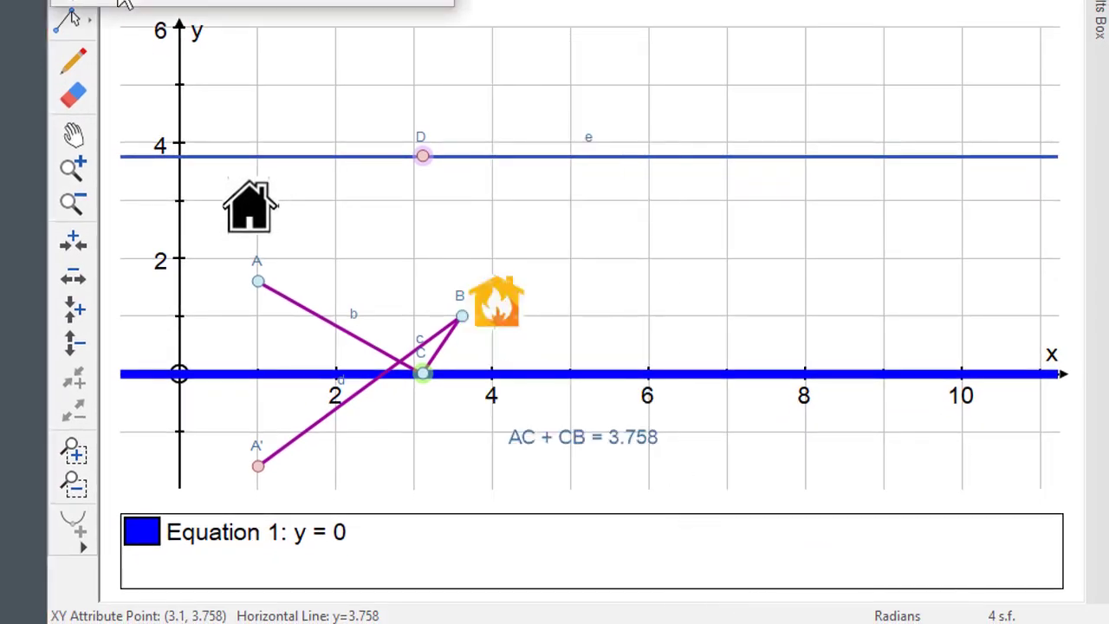
{"action": "mouse_move", "coordinate": [422, 373]}
{"action": "left_mouse_down"}
{"action": "mouse_move", "coordinate": [483, 373]}
{"action": "mouse_move", "coordinate": [251, 371]}
{"action": "mouse_move", "coordinate": [428, 368]}
{"action": "left_mouse_up"}
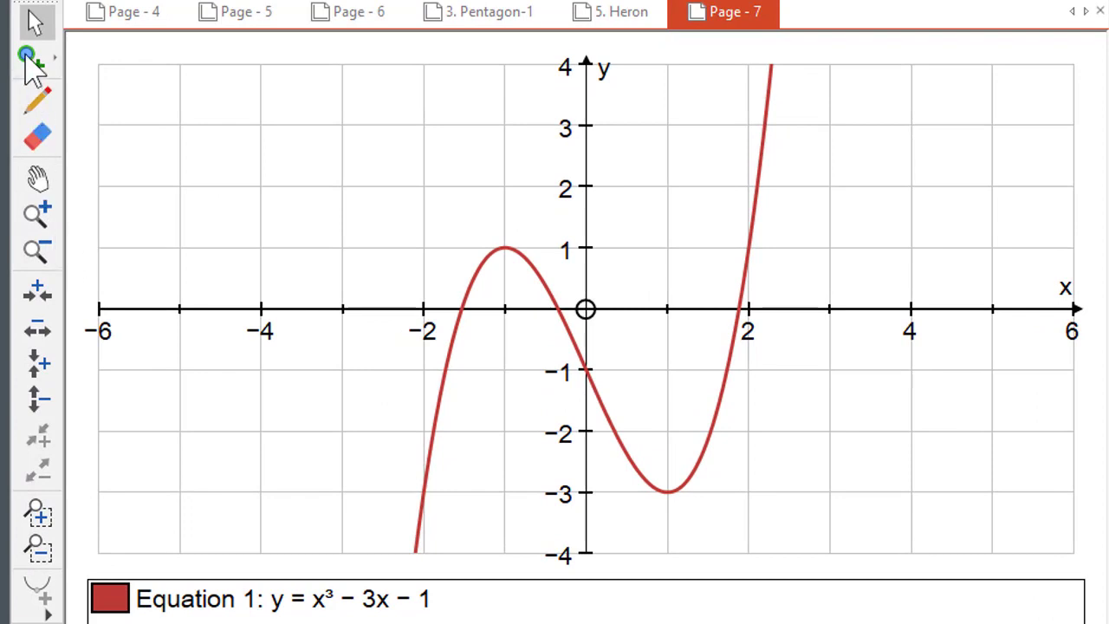
- Mark the cubic's local maximum, stretch the x-axis horizontally, and add a skier picture left of the curve
{"action": "left_click", "coordinate": [29, 58]}
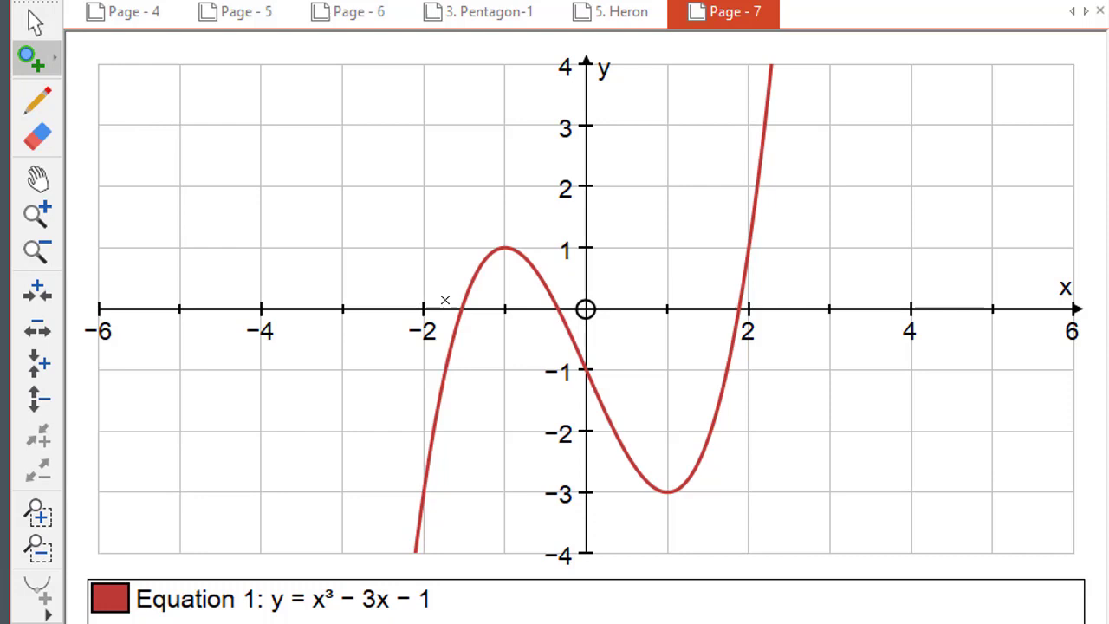
{"action": "left_click", "coordinate": [505, 247]}
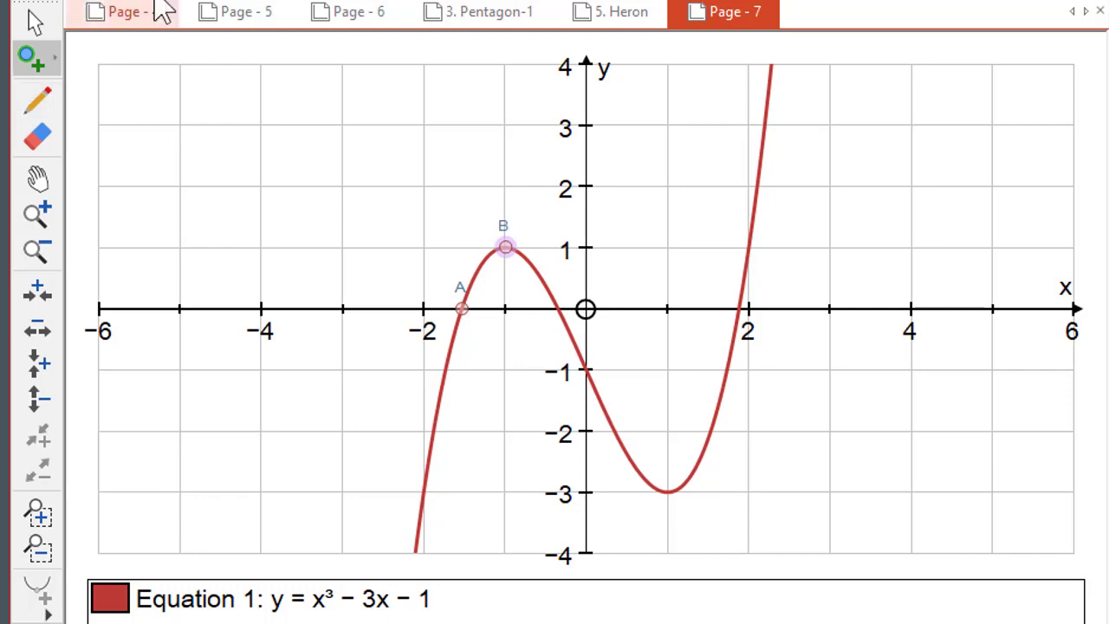
{"action": "left_click", "coordinate": [37, 292]}
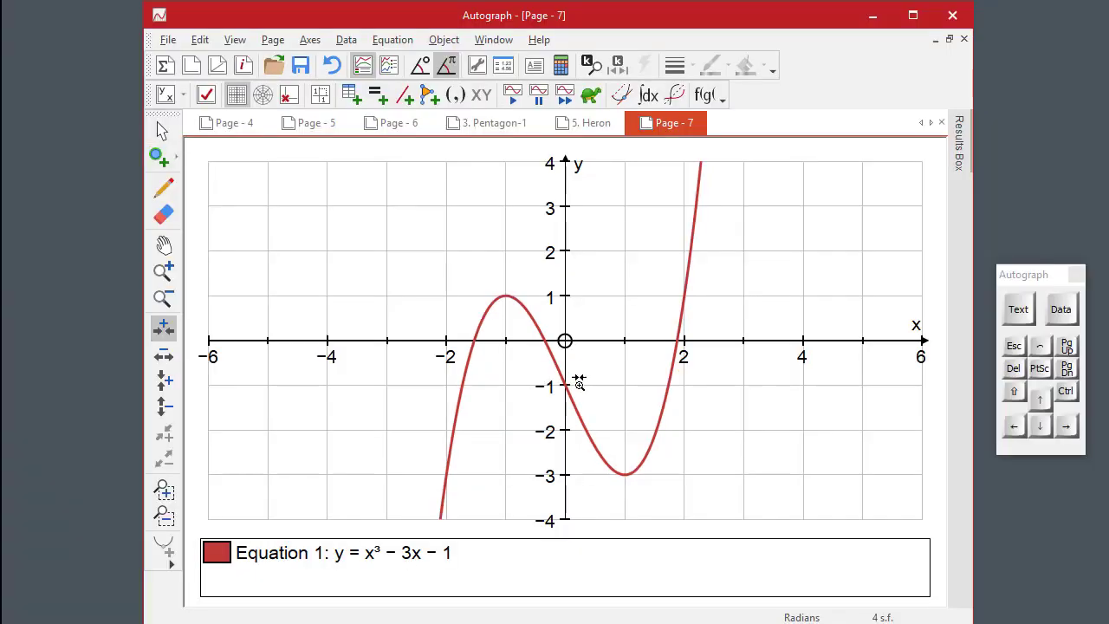
{"action": "left_click", "coordinate": [559, 376]}
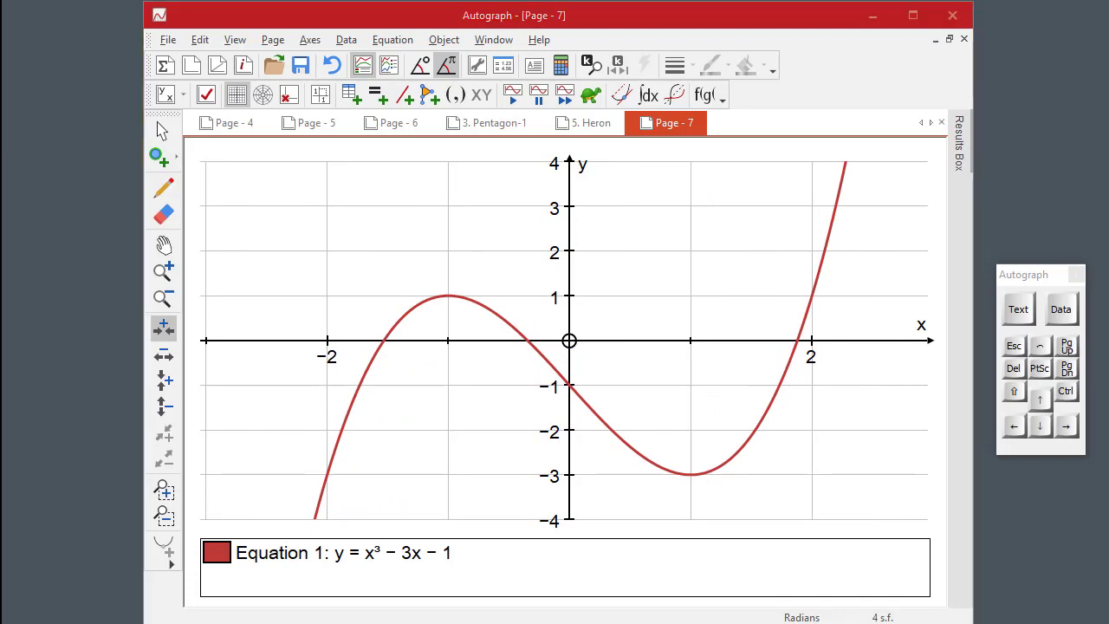
{"action": "left_click_drag", "start_coordinate": [217, 338], "coordinate": [284, 311]}
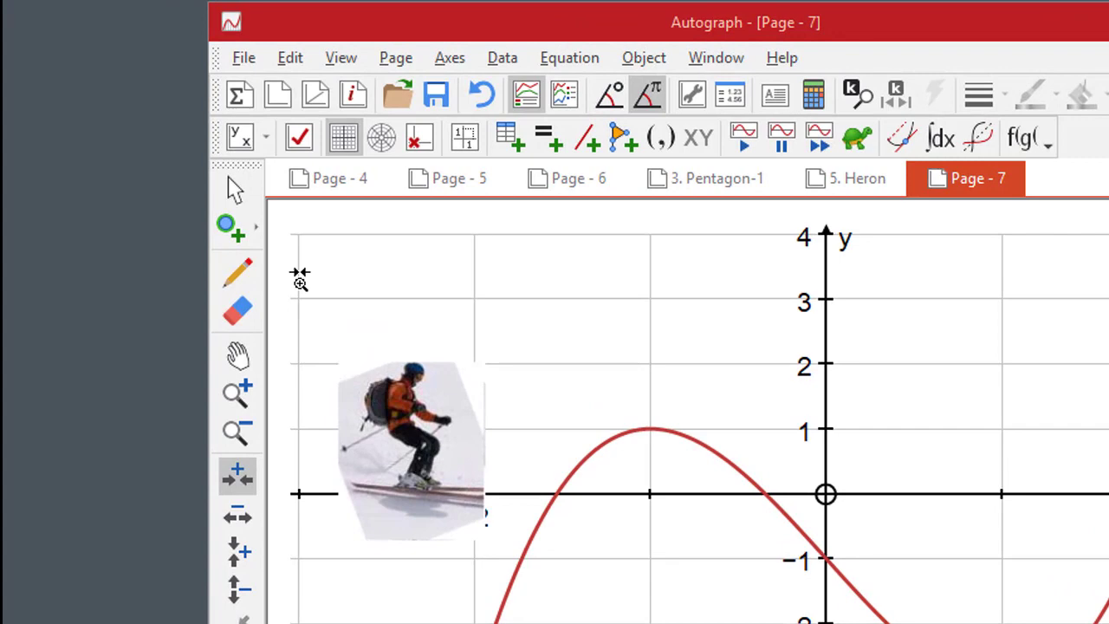
- Turn off Scale Image with Axes for the skier picture
{"action": "left_click", "coordinate": [235, 190]}
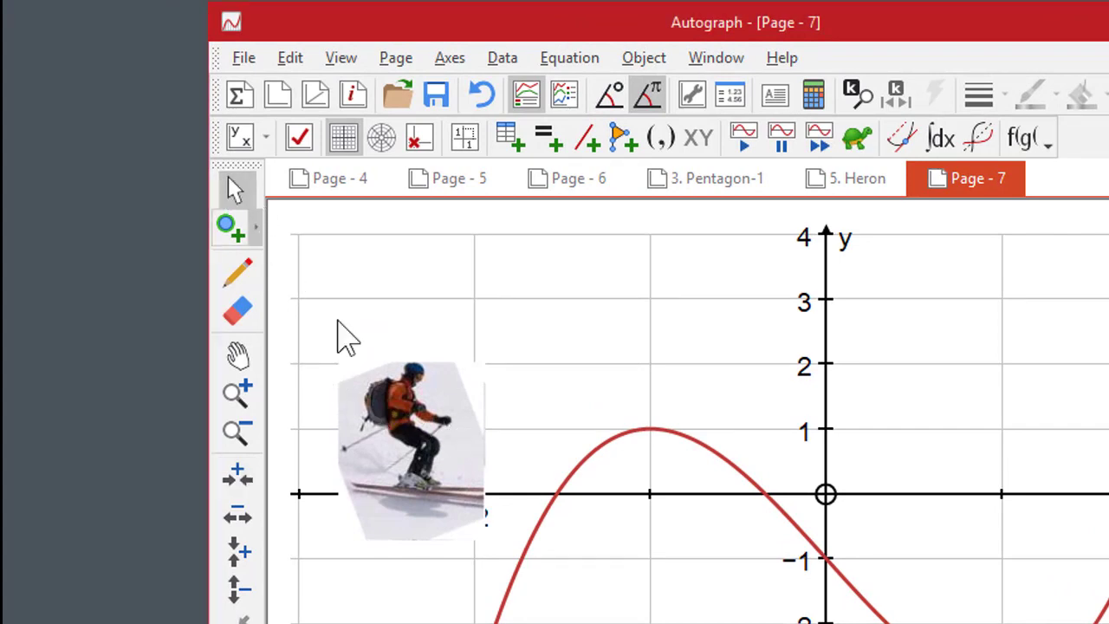
{"action": "double_click", "coordinate": [396, 445]}
{"action": "left_click", "coordinate": [268, 283]}
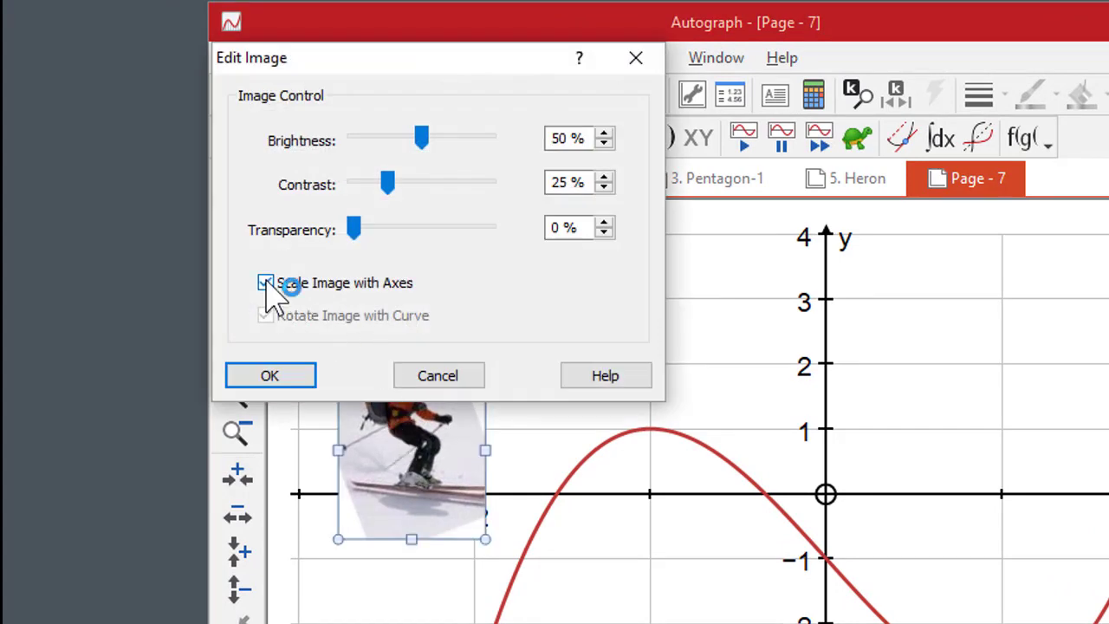
{"action": "left_click", "coordinate": [271, 375]}
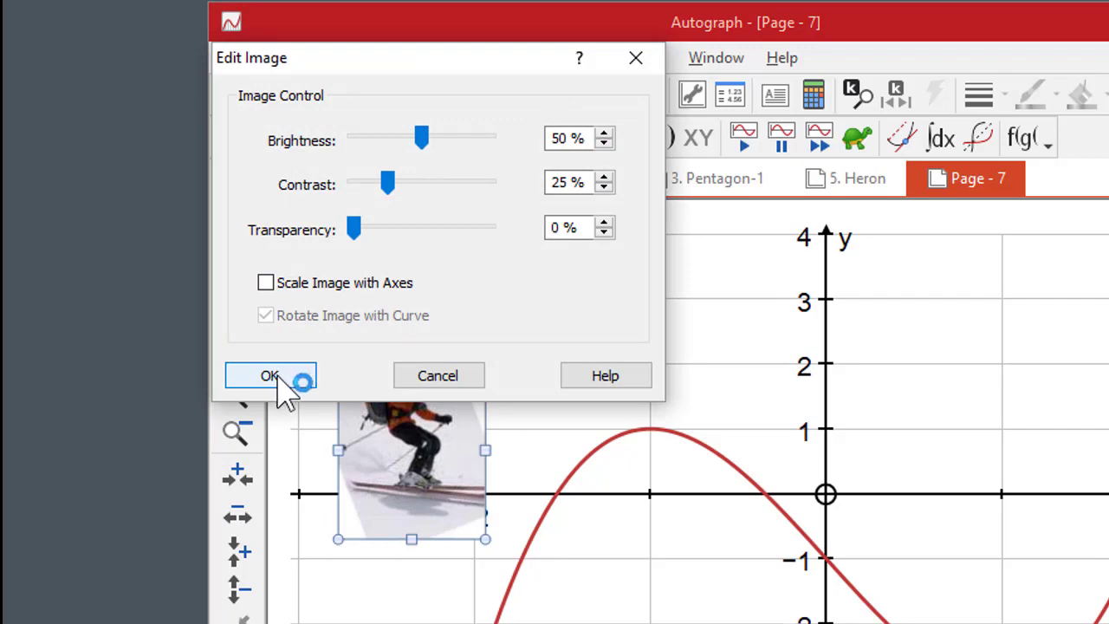
- Place point A on the cubic, attach the skier to it, and slide A along the curve
{"action": "left_click", "coordinate": [232, 227]}
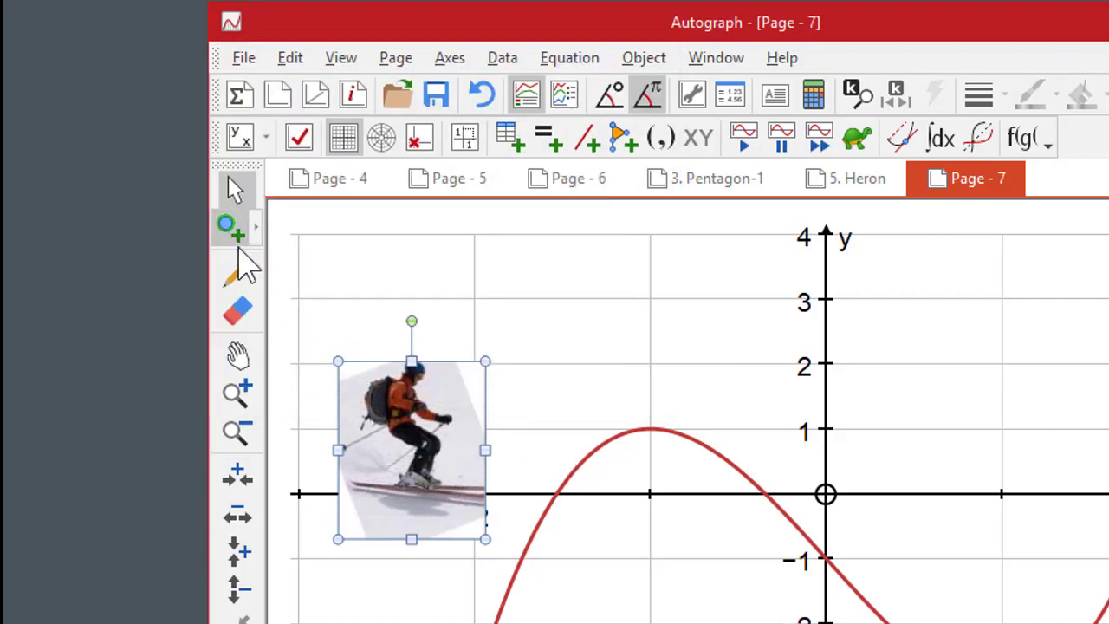
{"action": "left_click", "coordinate": [579, 465]}
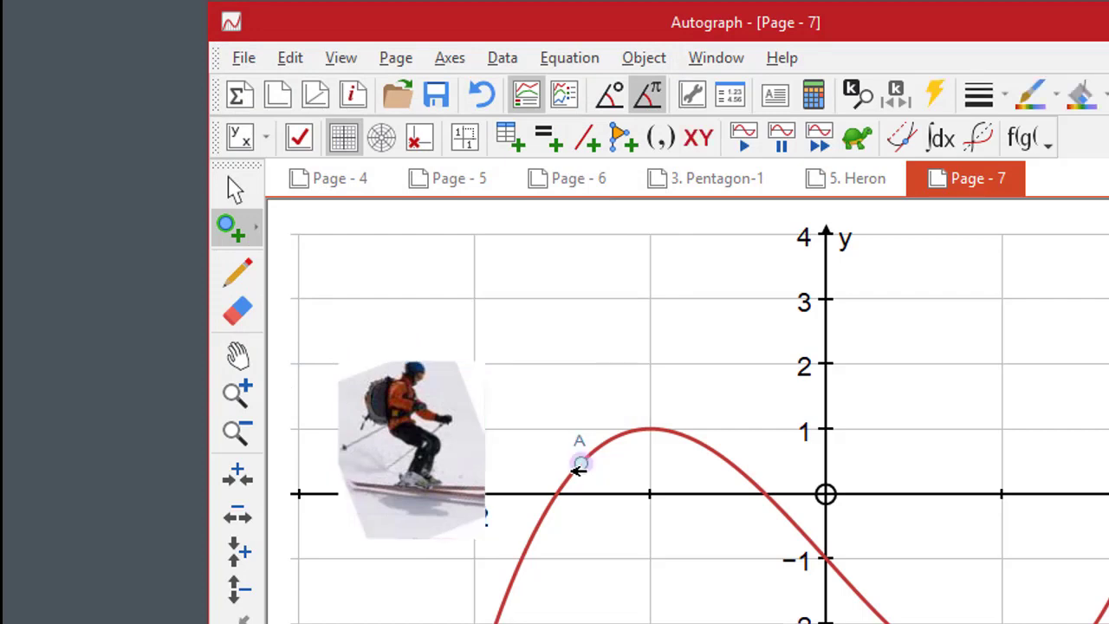
{"action": "left_click", "coordinate": [234, 189]}
{"action": "left_click", "coordinate": [418, 452]}
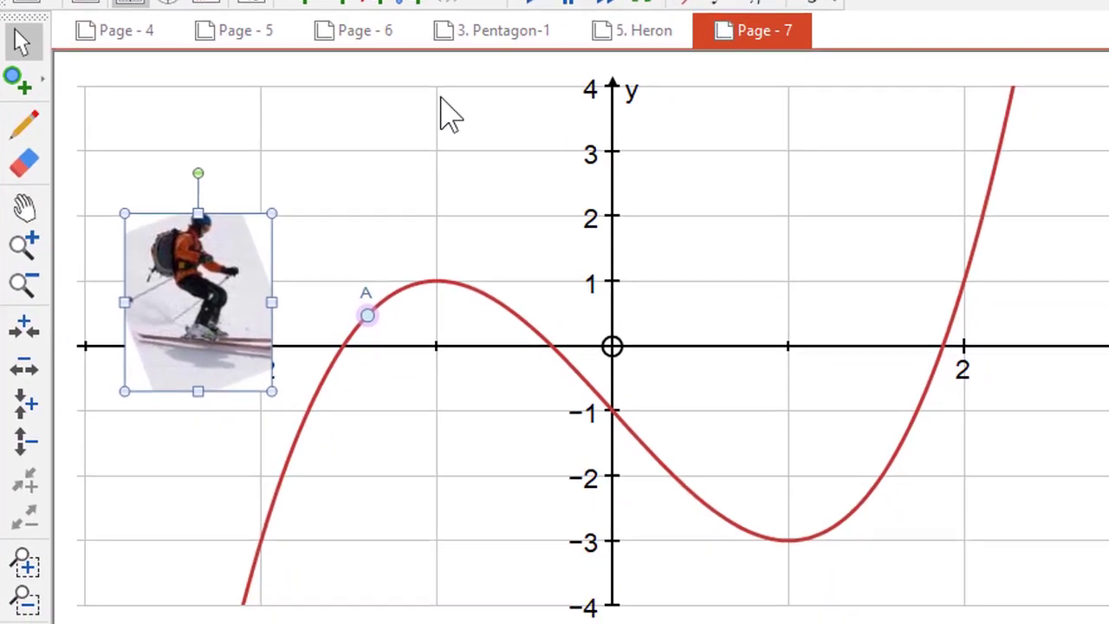
{"action": "right_click", "coordinate": [655, 247]}
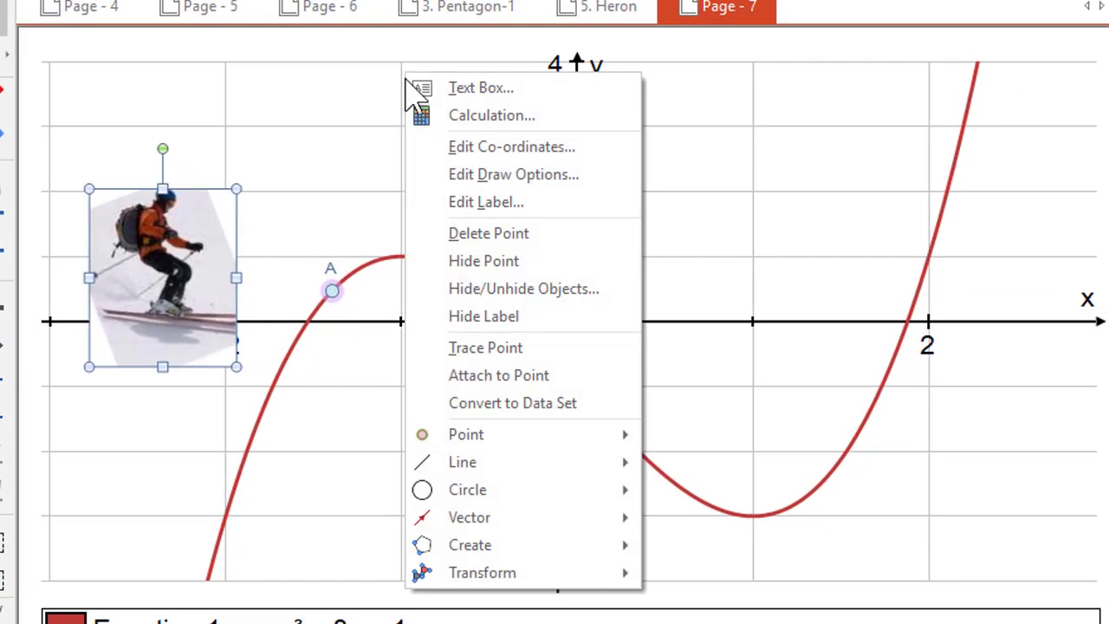
{"action": "left_click", "coordinate": [552, 374]}
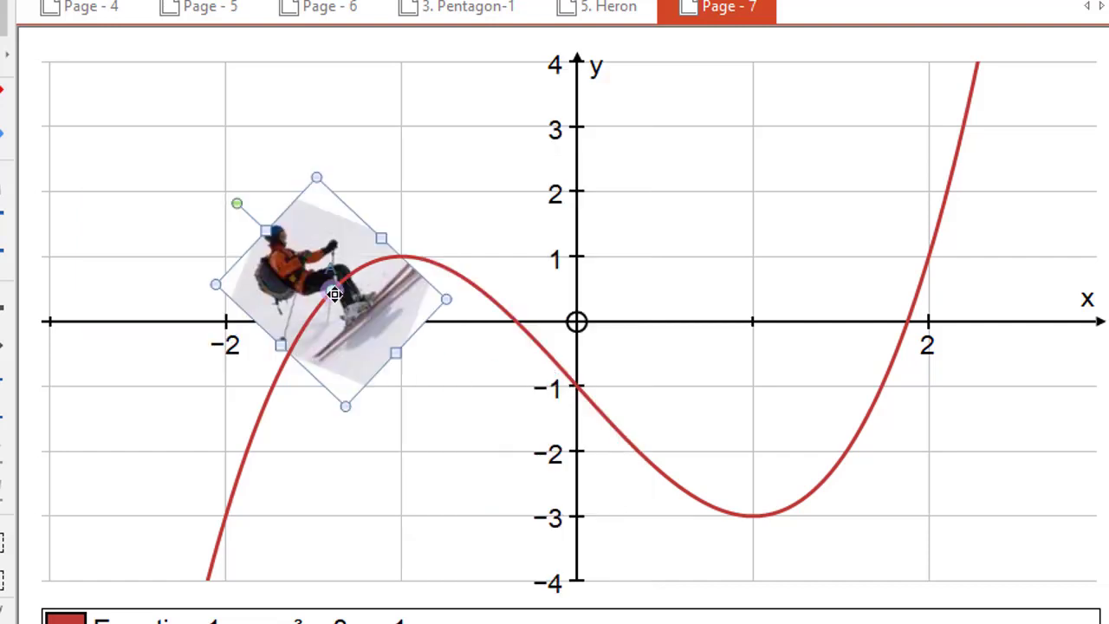
{"action": "left_click_drag", "start_coordinate": [334, 295], "coordinate": [256, 322]}
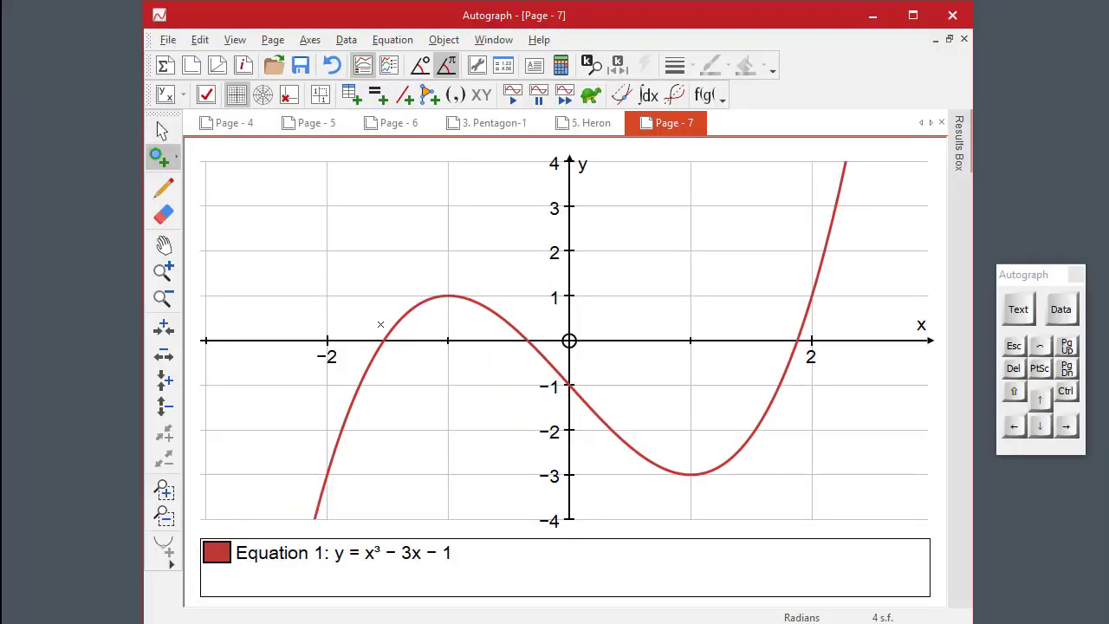
- Place point A on the cubic near x = -1.5, draw its tangent, and slide A along the curve
{"action": "left_click", "coordinate": [388, 328]}
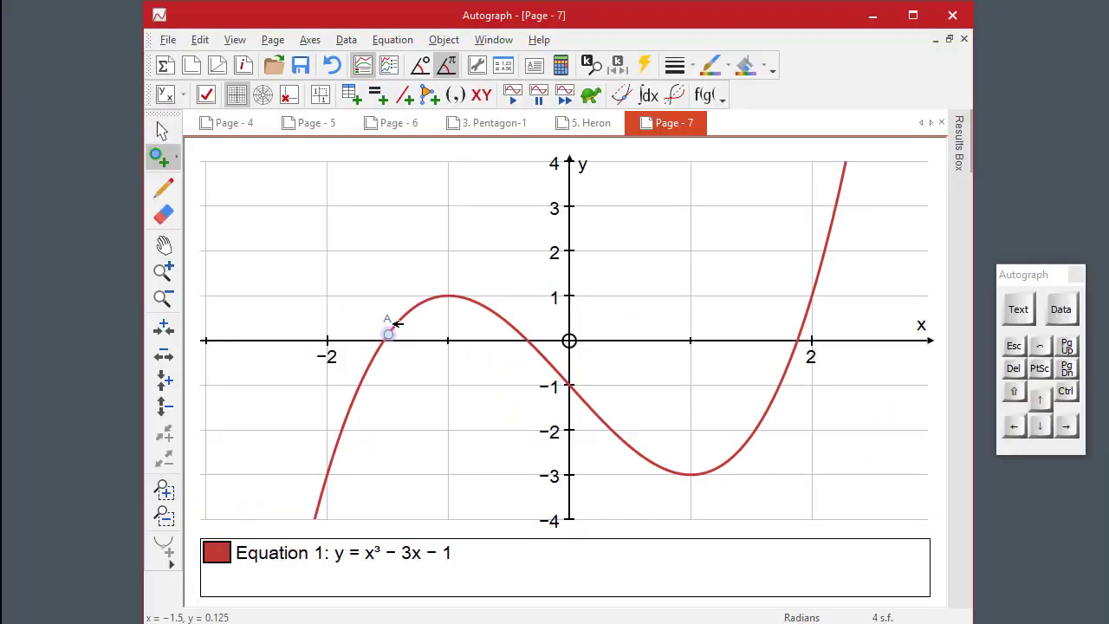
{"action": "right_click", "coordinate": [479, 251]}
{"action": "mouse_move", "coordinate": [537, 520]}
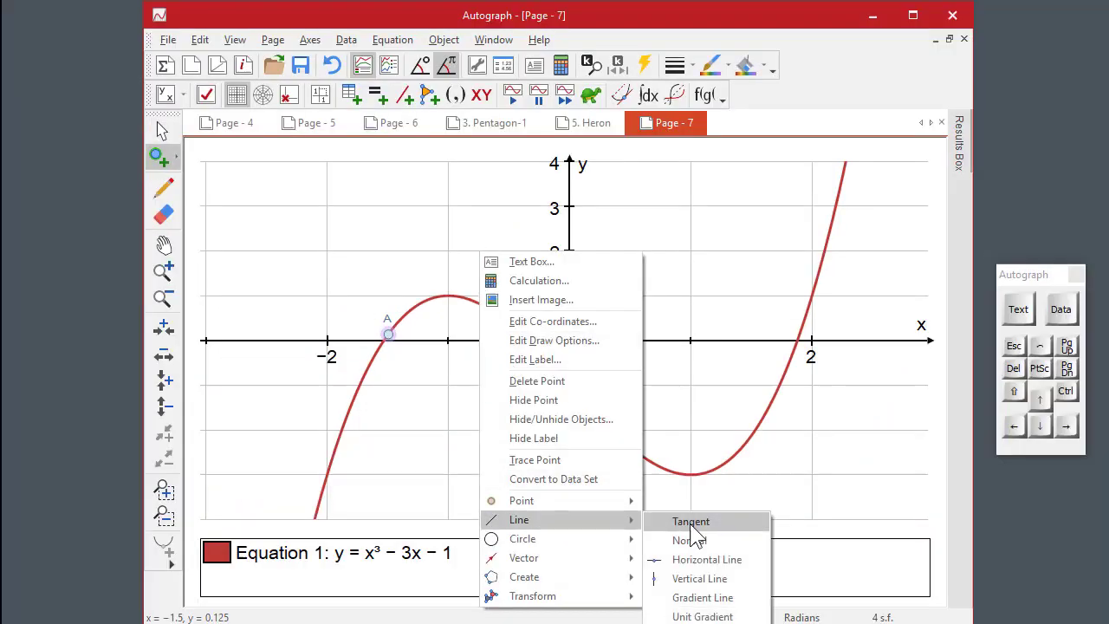
{"action": "left_click", "coordinate": [691, 523]}
{"action": "left_click_drag", "start_coordinate": [387, 335], "coordinate": [510, 344]}
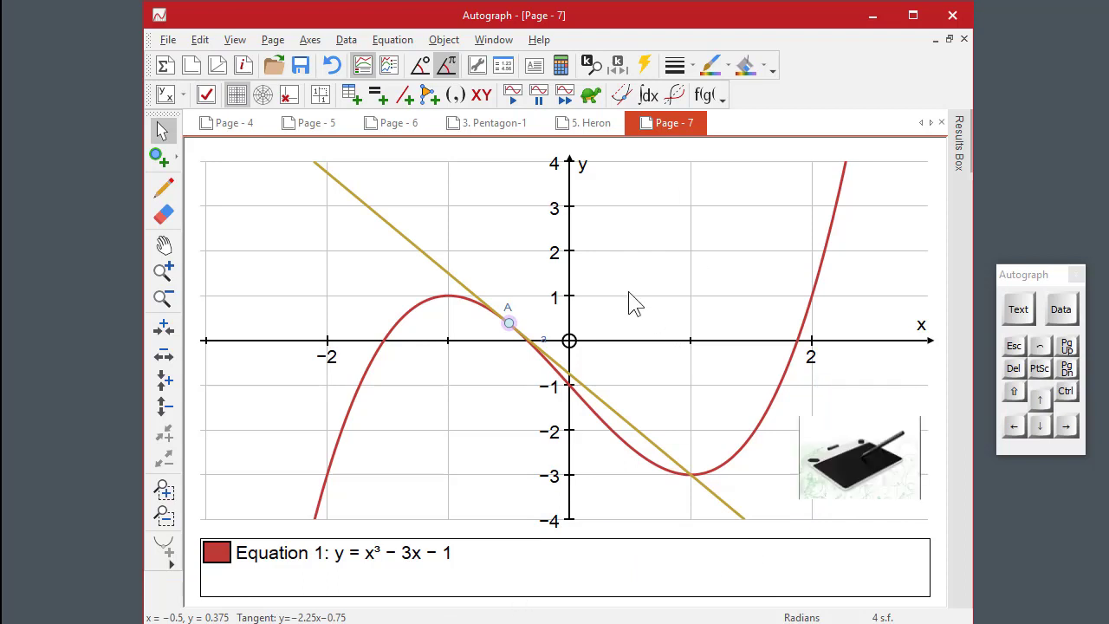
{"action": "left_click", "coordinate": [163, 187]}
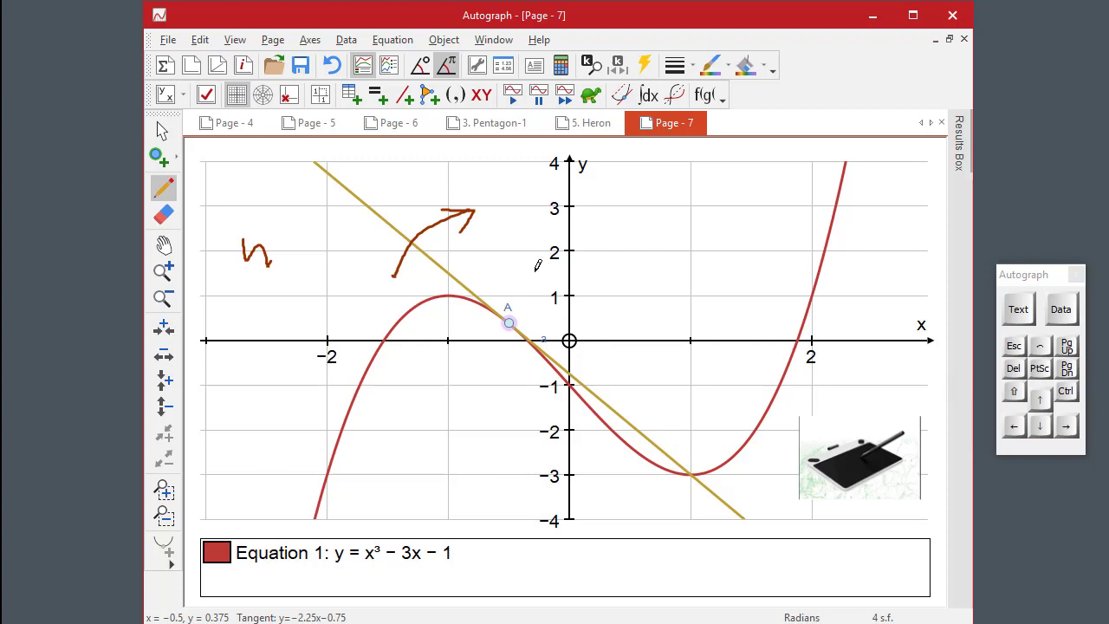
- Step point A right along the cubic past x = 0.1 to its minimum at x = 1
{"action": "left_click", "coordinate": [1065, 425]}
{"action": "left_click", "coordinate": [1065, 425]}
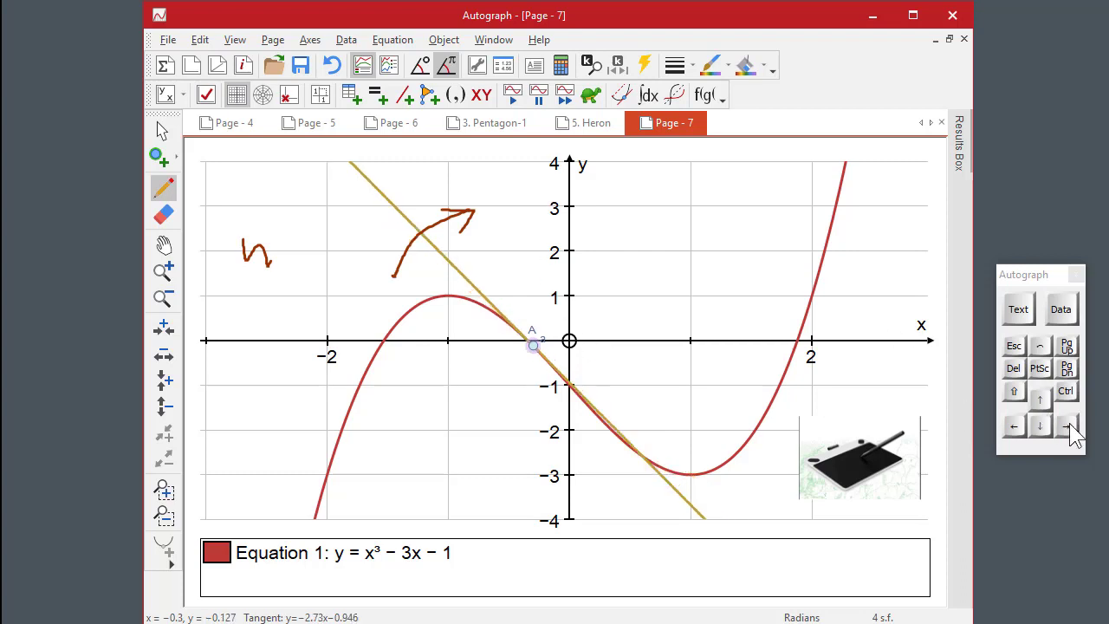
{"action": "left_click", "coordinate": [1066, 425]}
{"action": "left_click", "coordinate": [1067, 426]}
{"action": "left_click", "coordinate": [1068, 425]}
{"action": "left_click", "coordinate": [1067, 425]}
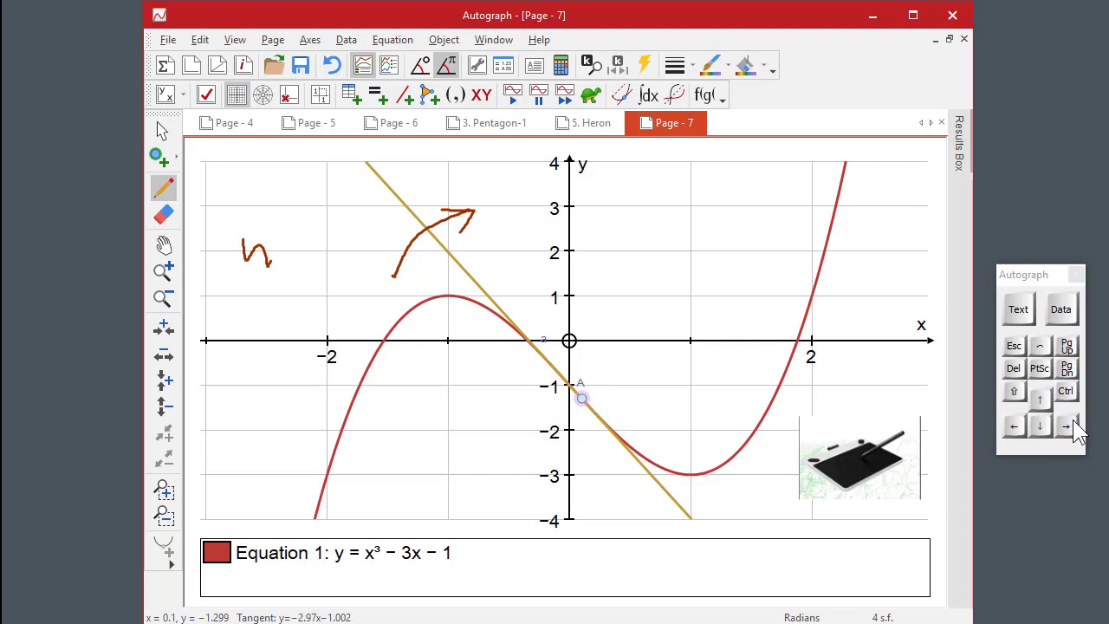
{"action": "left_click", "coordinate": [1073, 425]}
{"action": "left_click", "coordinate": [1074, 425]}
{"action": "left_click", "coordinate": [1073, 424]}
{"action": "left_click", "coordinate": [1073, 425]}
{"action": "left_click", "coordinate": [1074, 424]}
{"action": "left_click", "coordinate": [1075, 423]}
{"action": "left_click", "coordinate": [1075, 422]}
{"action": "left_click", "coordinate": [1076, 420]}
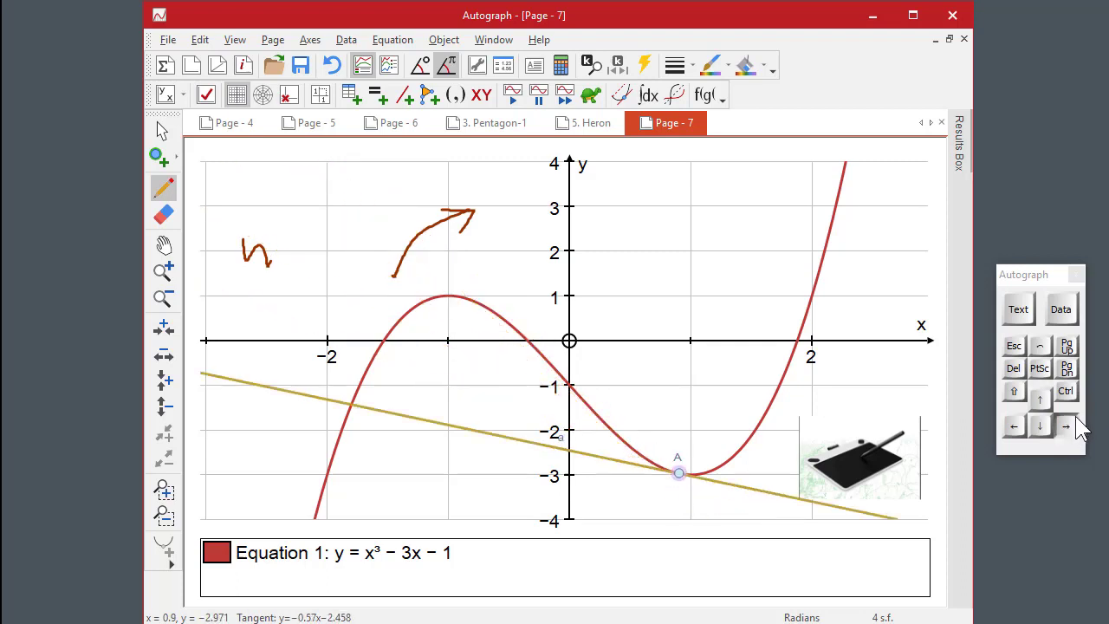
{"action": "left_click", "coordinate": [1076, 420]}
- Step A back left to x = -1.2 and select its tangent y = 1.32x + 2.456
{"action": "left_click", "coordinate": [1015, 425]}
{"action": "left_click", "coordinate": [1016, 424]}
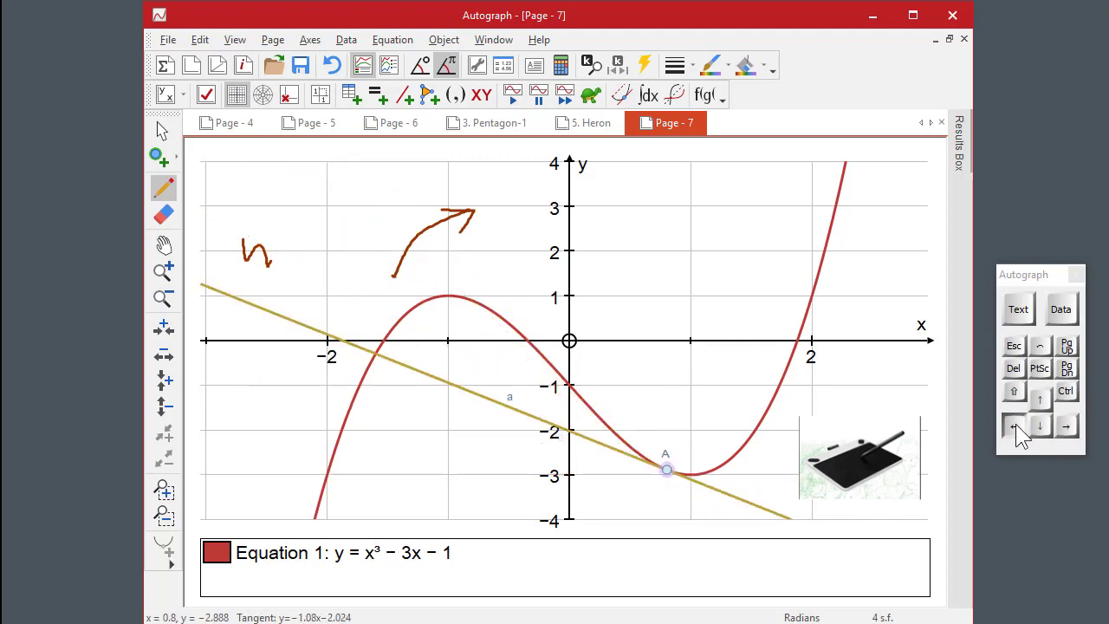
{"action": "left_click", "coordinate": [1016, 425]}
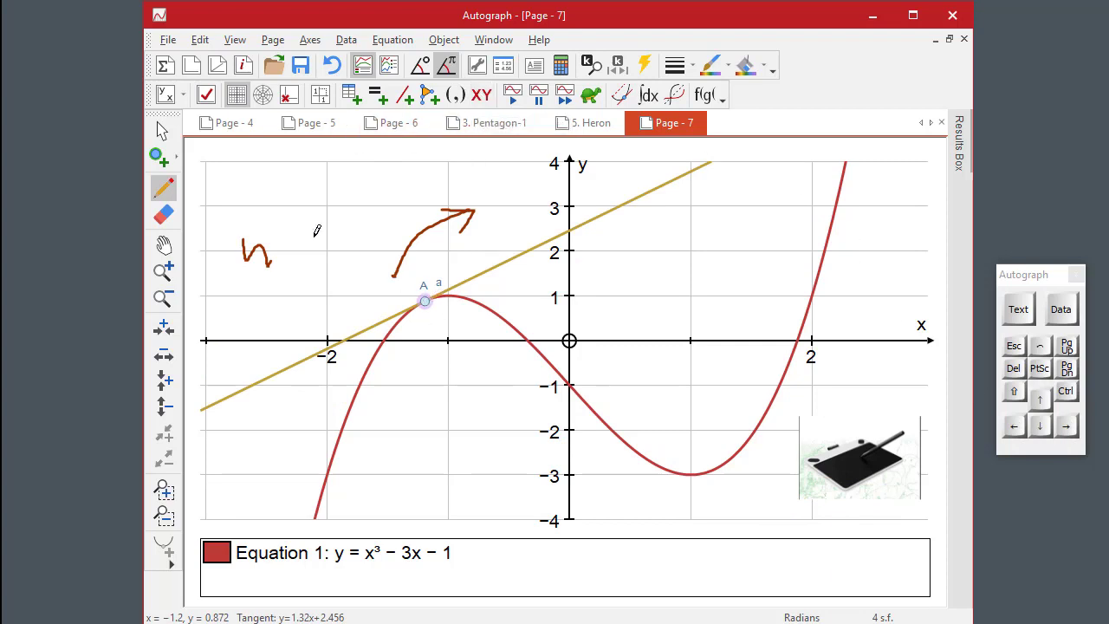
{"action": "left_click", "coordinate": [162, 130]}
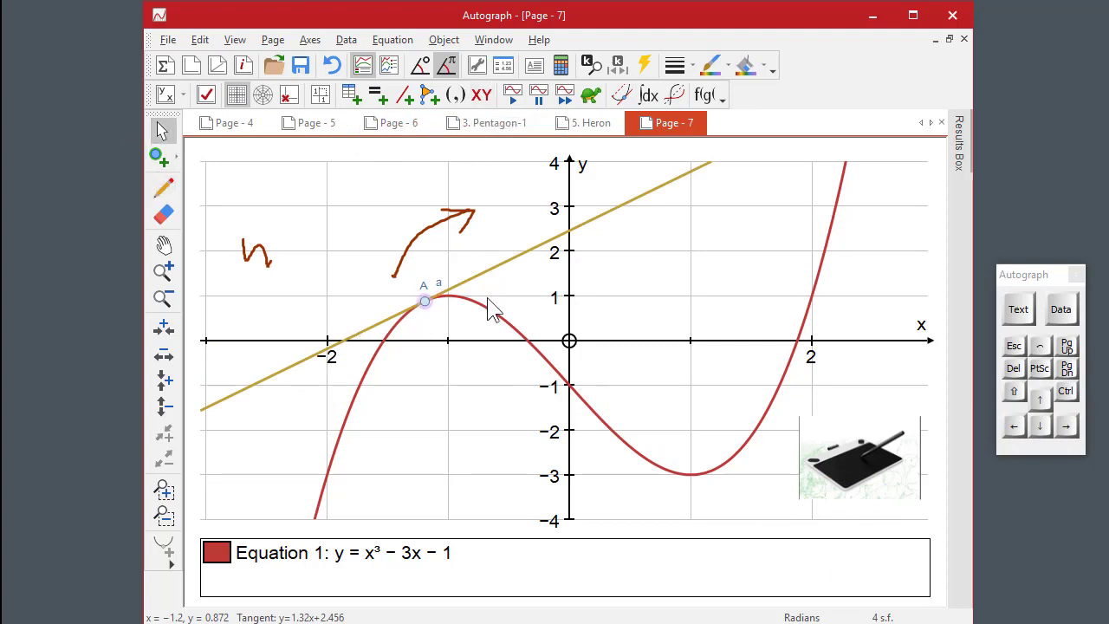
{"action": "left_click", "coordinate": [504, 265]}
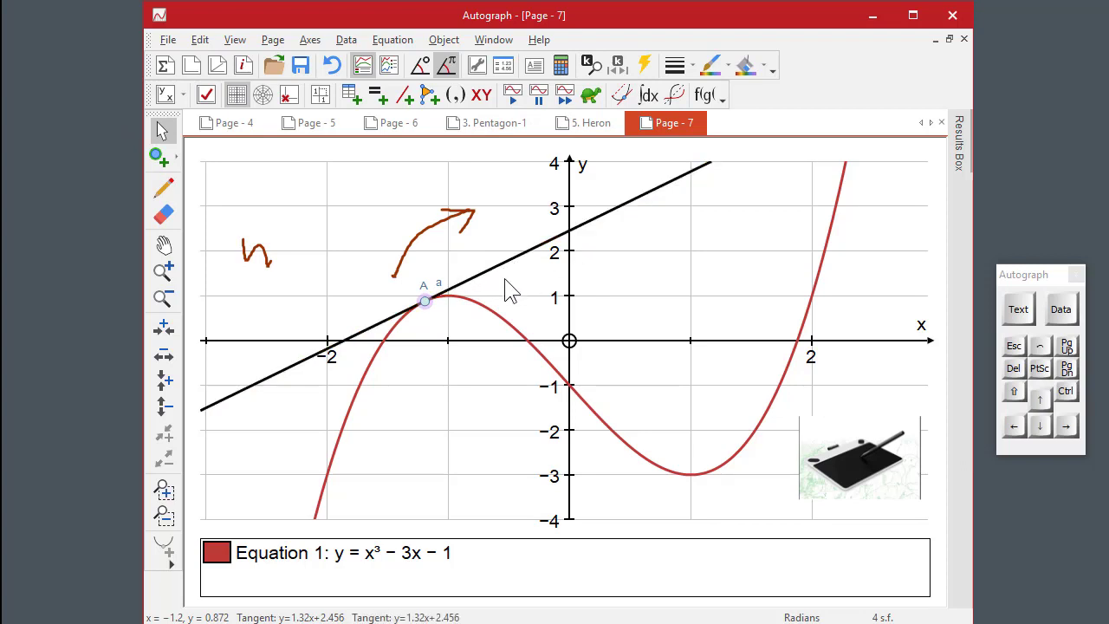
- Add gradient point B plotting A's x against its gradient, then slide A past the peak
{"action": "left_click", "coordinate": [480, 96]}
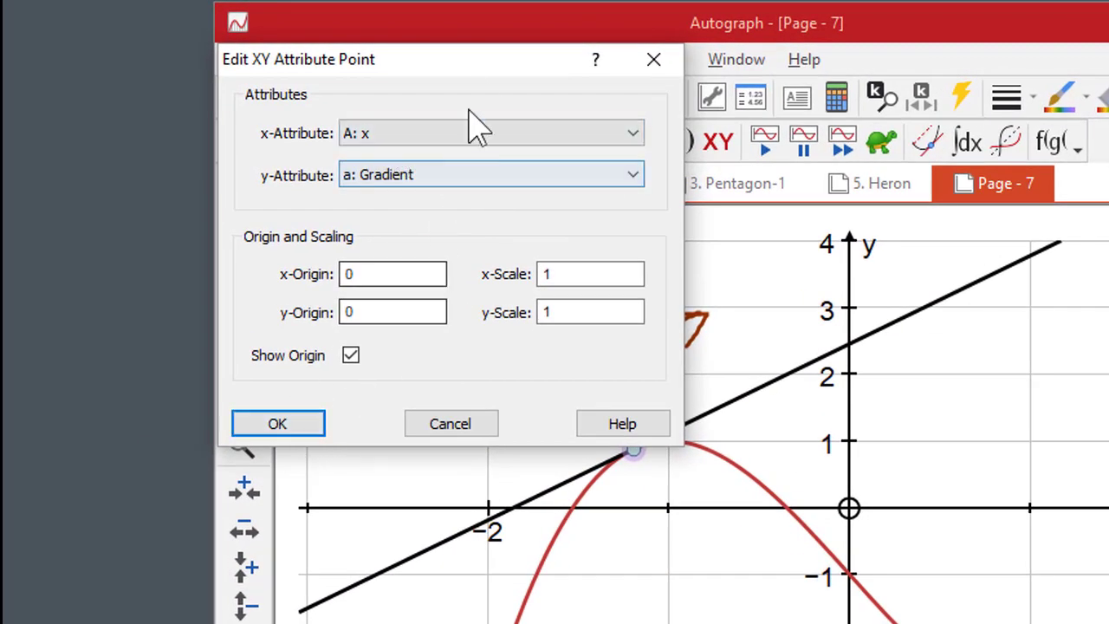
{"action": "left_click_drag", "start_coordinate": [486, 60], "coordinate": [224, 72]}
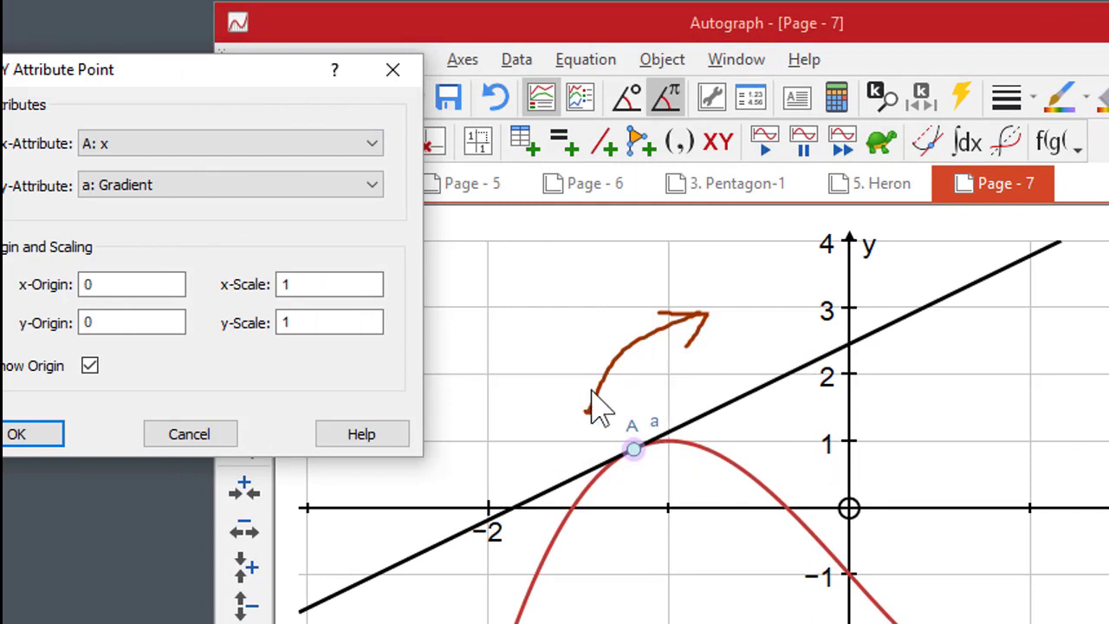
{"action": "left_click", "coordinate": [37, 434]}
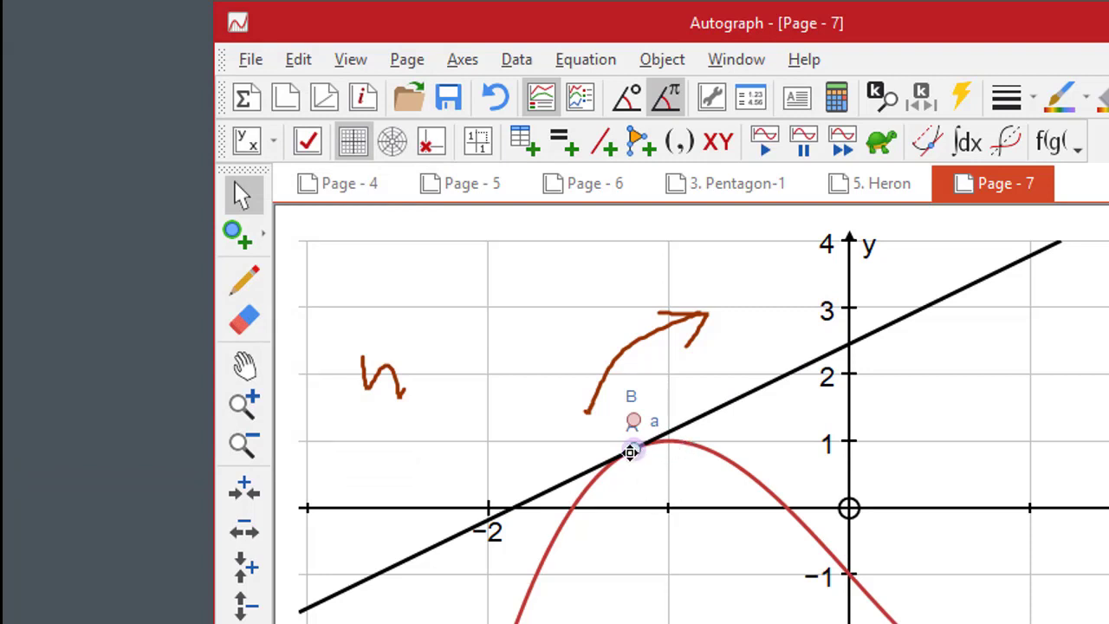
{"action": "left_click_drag", "start_coordinate": [631, 453], "coordinate": [669, 441]}
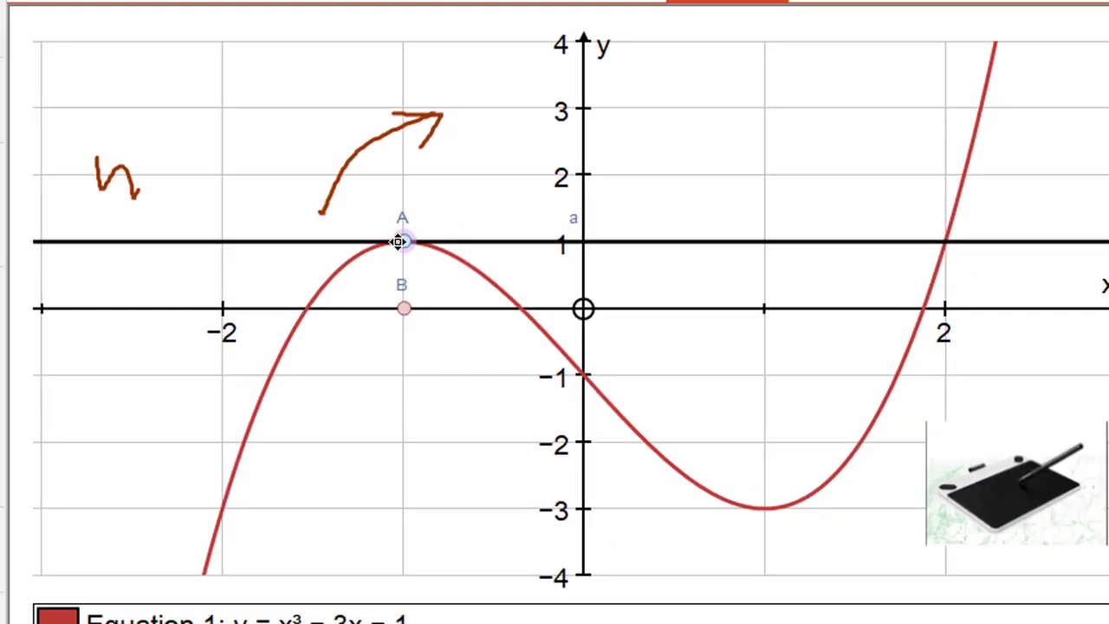
{"action": "left_click_drag", "start_coordinate": [383, 225], "coordinate": [421, 242]}
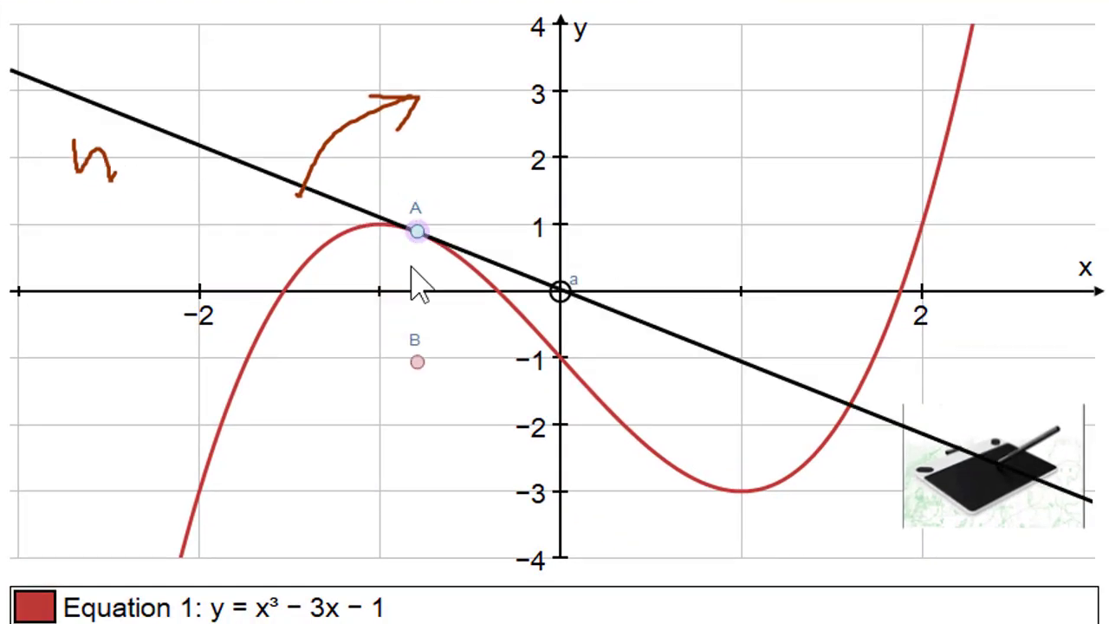
{"action": "left_click_drag", "start_coordinate": [416, 282], "coordinate": [416, 286]}
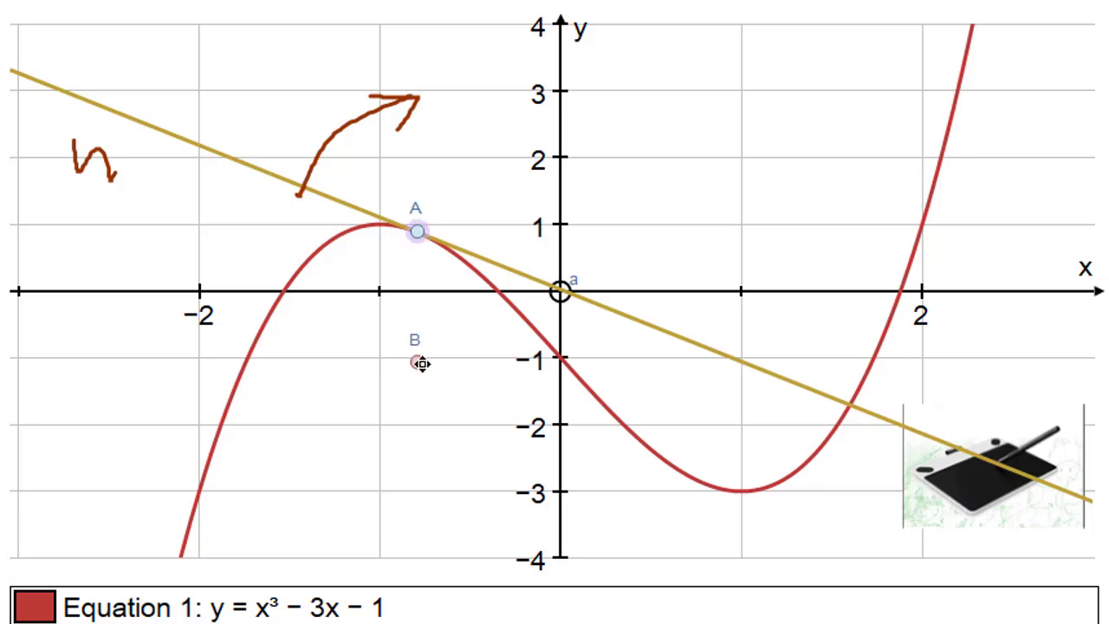
- Trace B as individual points and drag A along the cubic to sketch the gradient curve
{"action": "left_click", "coordinate": [457, 387]}
{"action": "right_click", "coordinate": [433, 34]}
{"action": "left_click", "coordinate": [530, 344]}
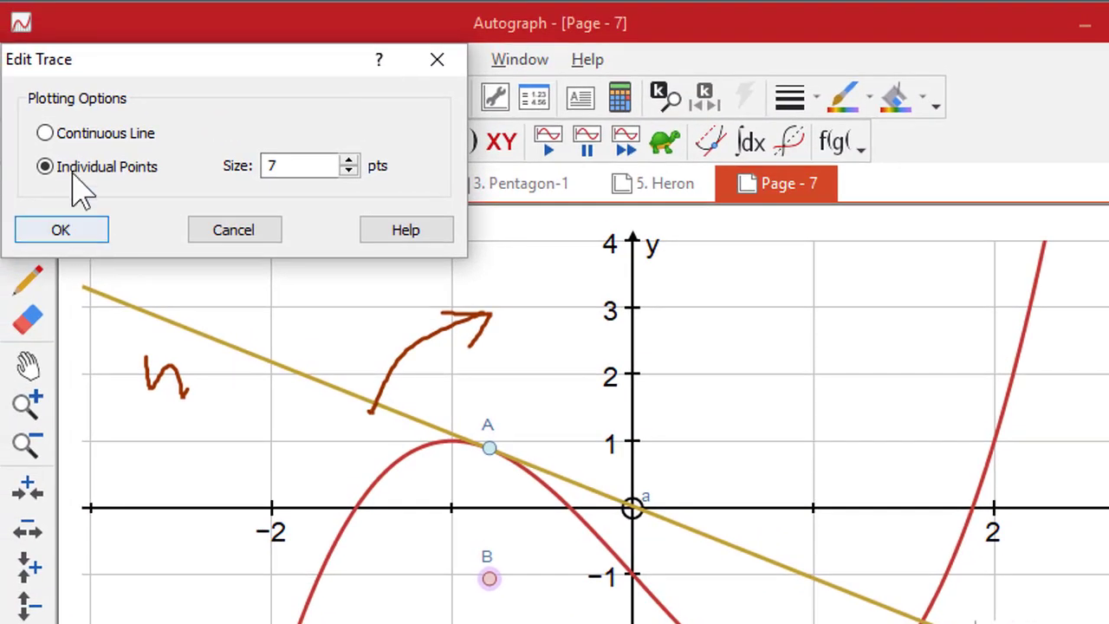
{"action": "left_click", "coordinate": [79, 233]}
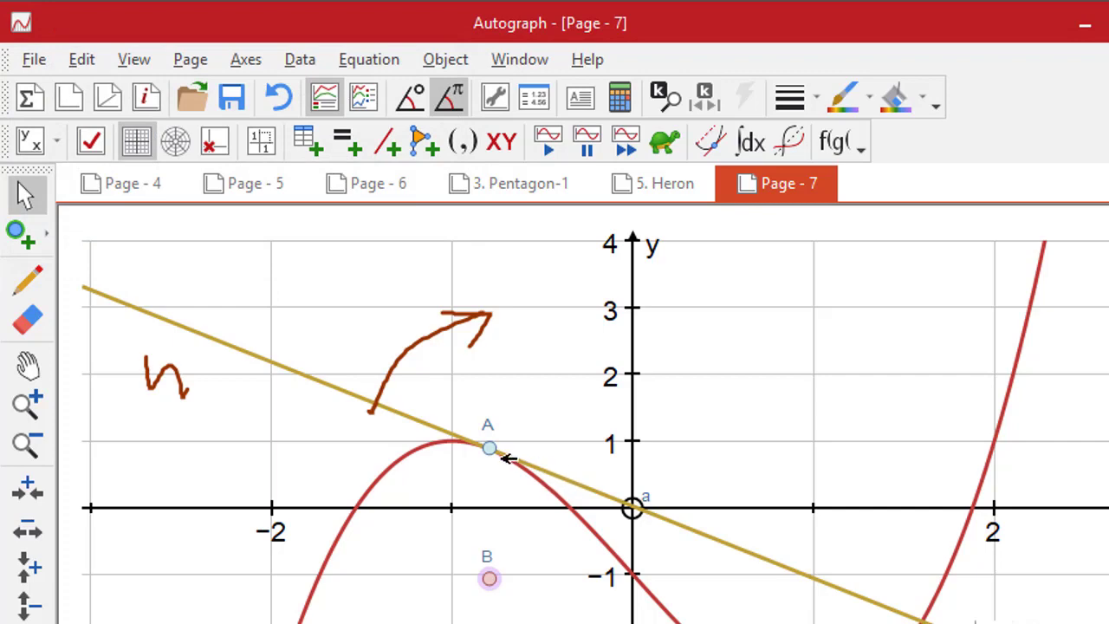
{"action": "mouse_move", "coordinate": [488, 449]}
{"action": "left_mouse_down"}
{"action": "mouse_move", "coordinate": [439, 446]}
{"action": "mouse_move", "coordinate": [359, 467]}
{"action": "mouse_move", "coordinate": [485, 476]}
{"action": "left_mouse_up"}
{"action": "mouse_move", "coordinate": [437, 342]}
{"action": "left_mouse_down"}
{"action": "mouse_move", "coordinate": [498, 315]}
{"action": "mouse_move", "coordinate": [525, 355]}
{"action": "mouse_move", "coordinate": [632, 416]}
{"action": "mouse_move", "coordinate": [710, 443]}
{"action": "mouse_move", "coordinate": [782, 436]}
{"action": "left_mouse_up"}
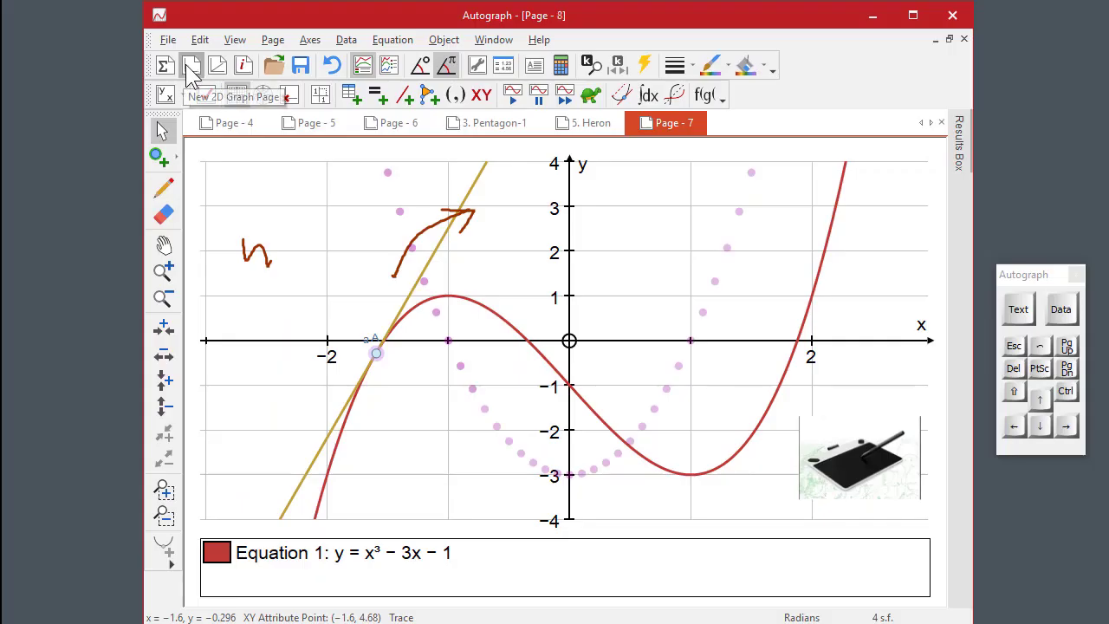
- On a new 2D graph page, plot y = x² and place point A at (1, 1)
{"action": "left_click", "coordinate": [192, 65]}
{"action": "right_click", "coordinate": [510, 253]}
{"action": "left_click", "coordinate": [525, 261]}
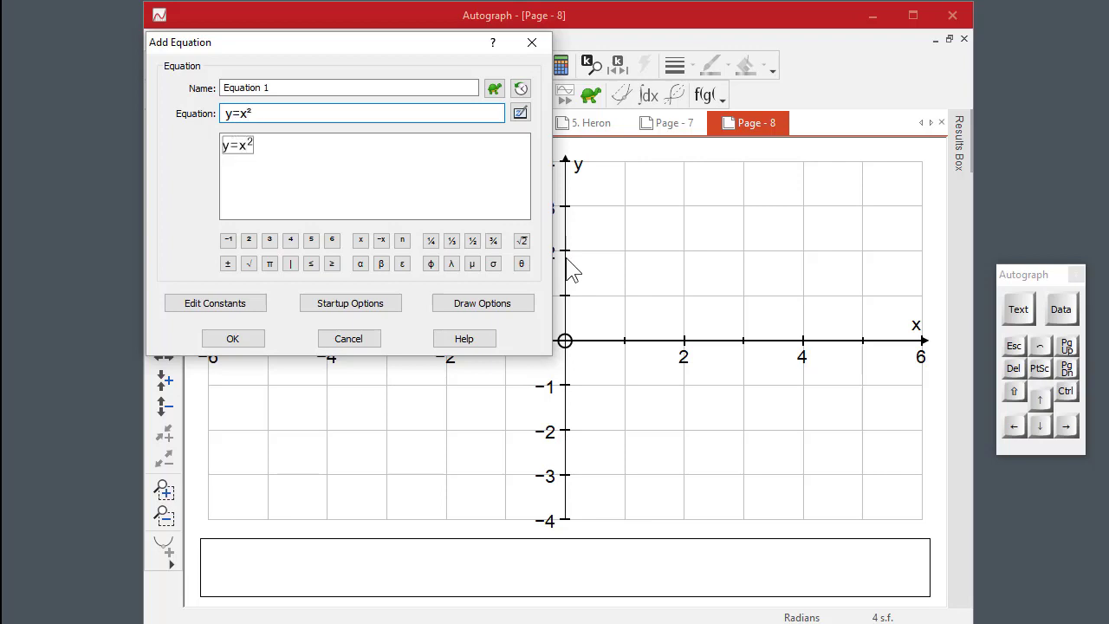
{"action": "key", "text": "Return"}
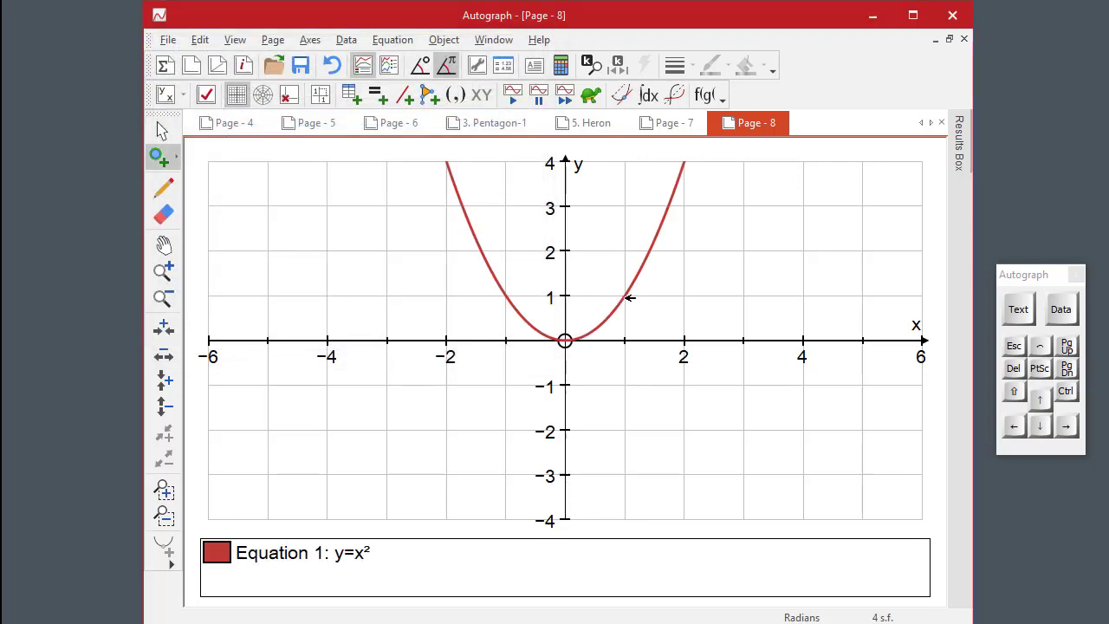
{"action": "left_click", "coordinate": [625, 296]}
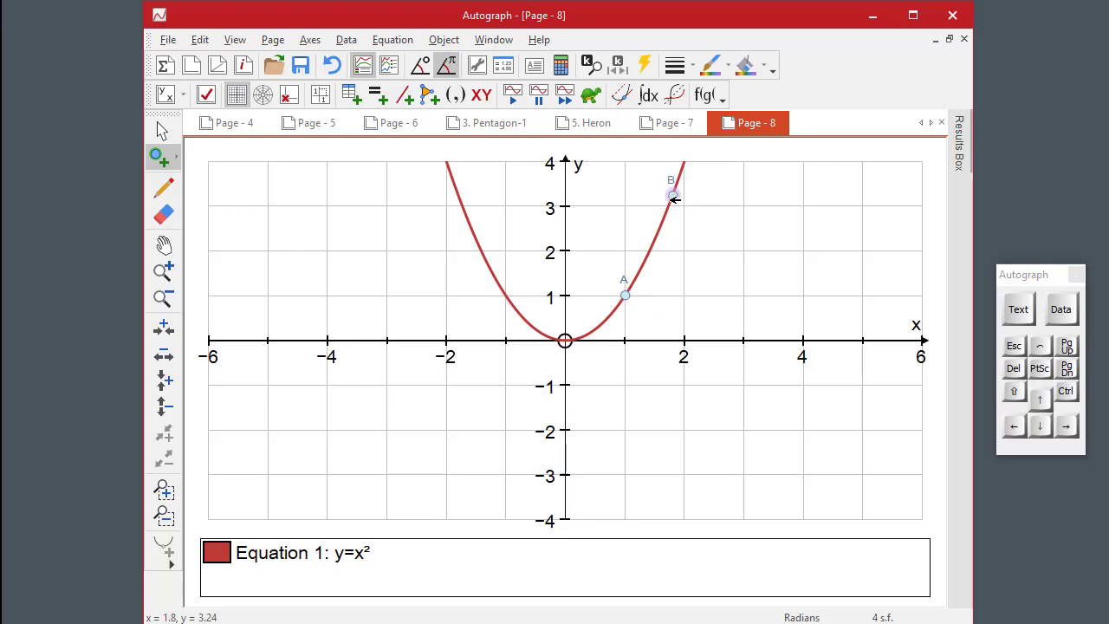
- Pan the graph and select point B near (1.8, 3.24) together with A
{"action": "left_click", "coordinate": [163, 245]}
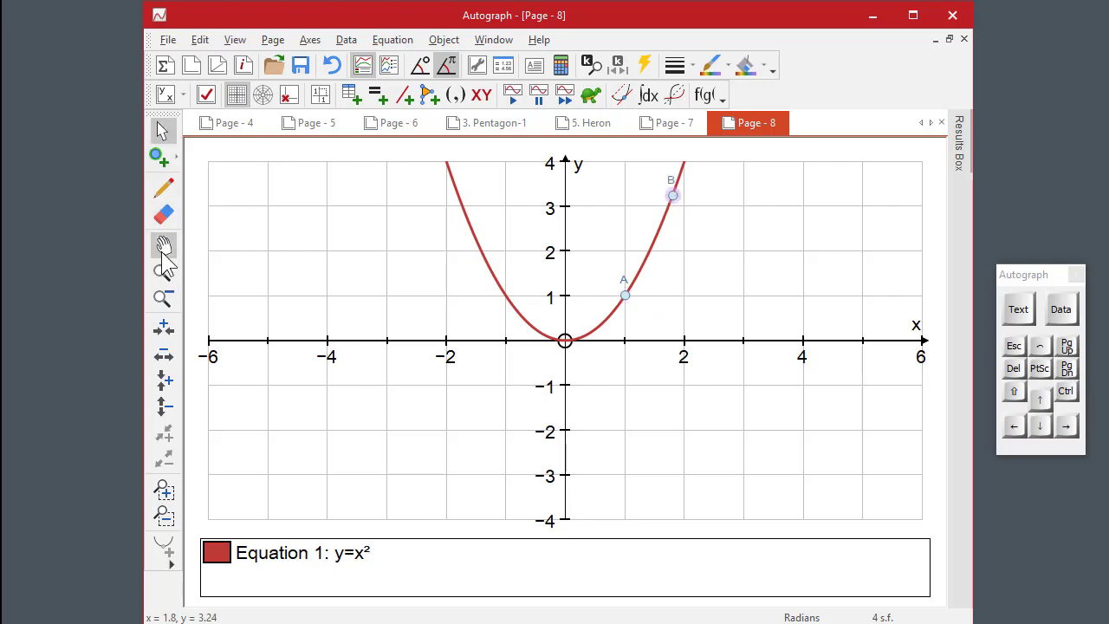
{"action": "left_click_drag", "start_coordinate": [411, 308], "coordinate": [334, 364]}
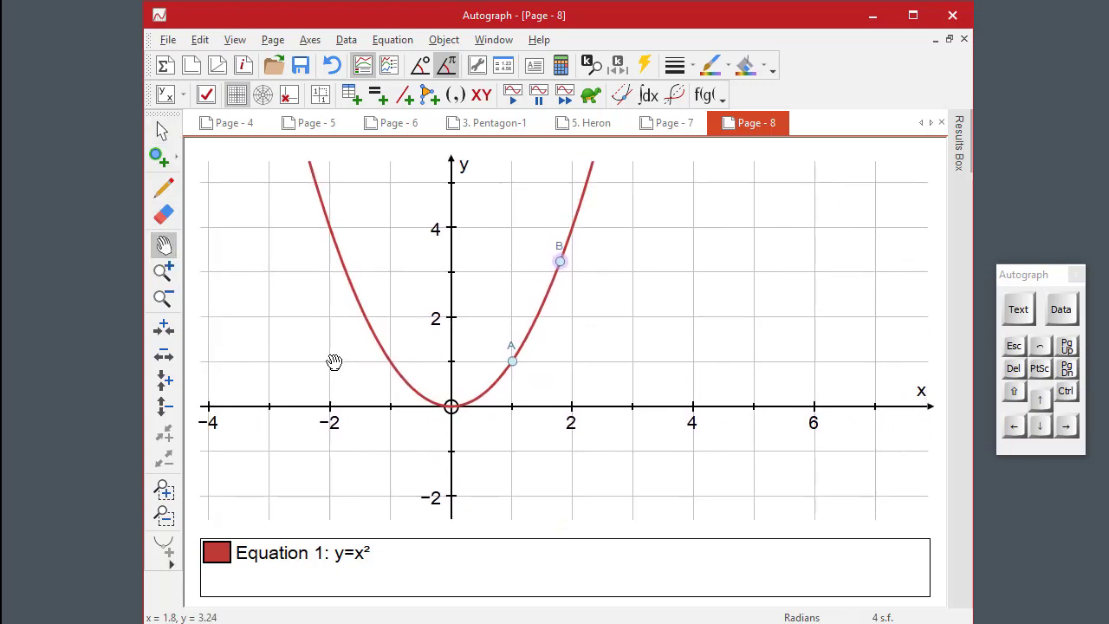
{"action": "left_click", "coordinate": [162, 130]}
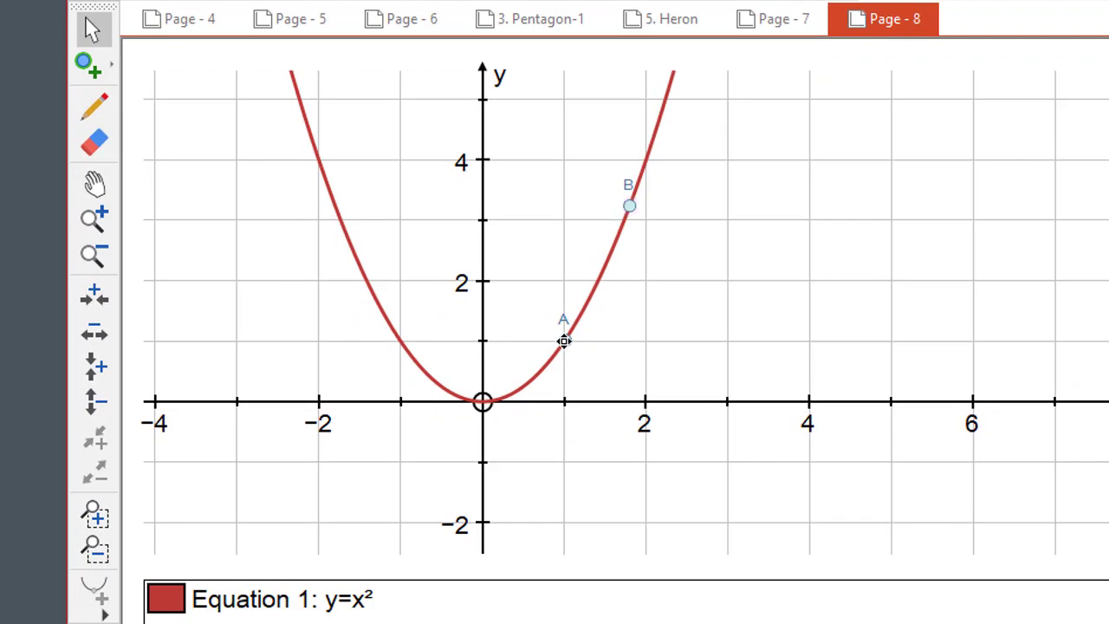
{"action": "left_click", "coordinate": [630, 207]}
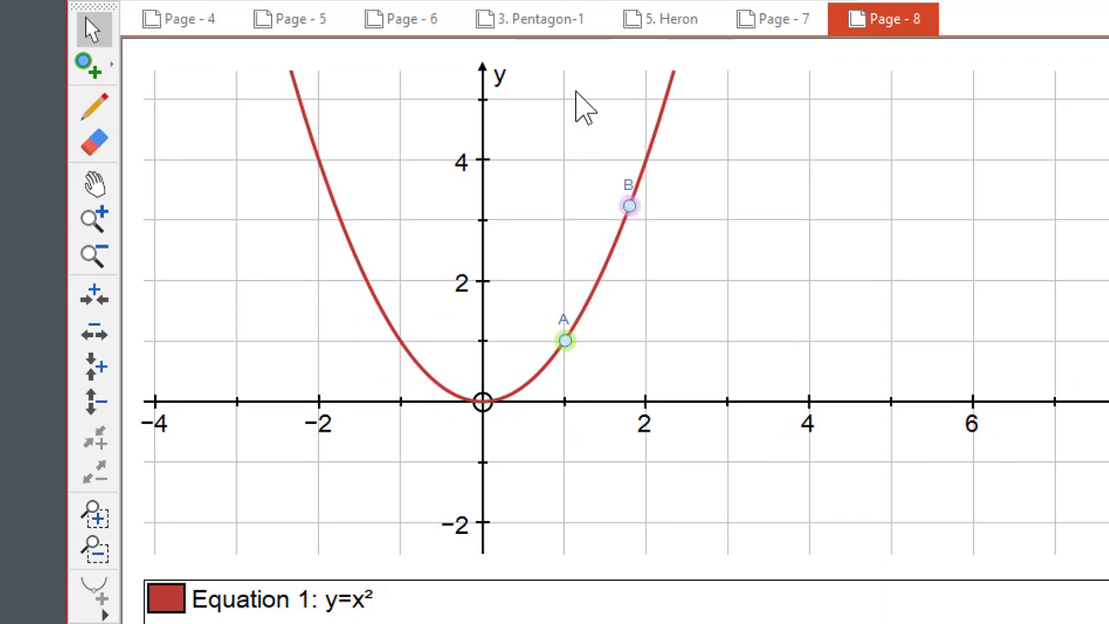
- Shade the area under y = x² between A and B using Simpson's Rule with 4 divisions
{"action": "right_click", "coordinate": [576, 79]}
{"action": "mouse_move", "coordinate": [762, 516]}
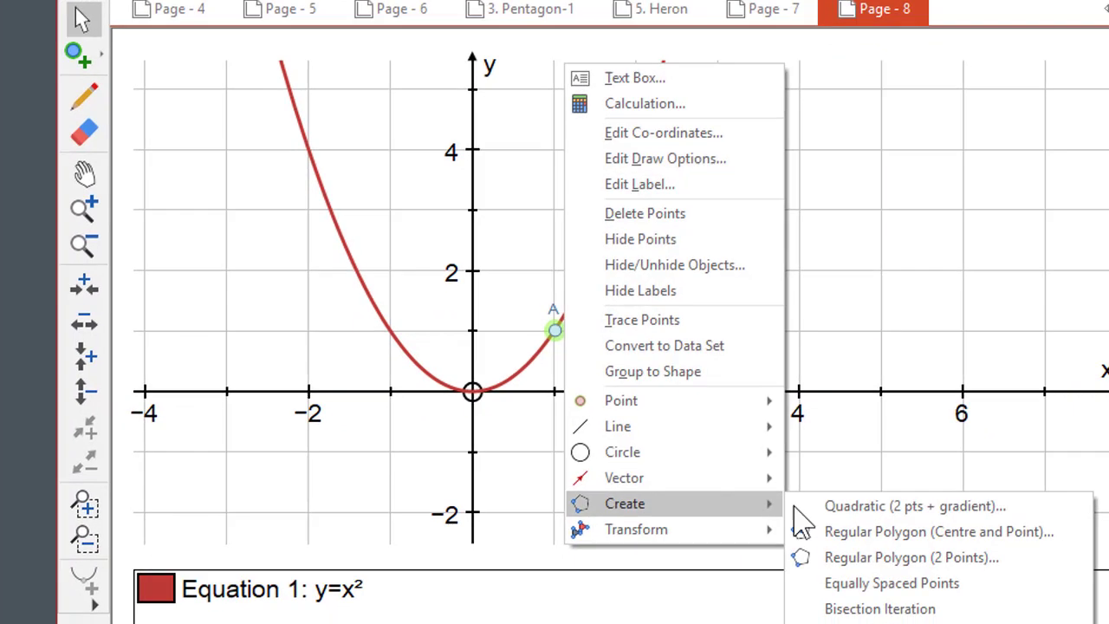
{"action": "left_click", "coordinate": [782, 574]}
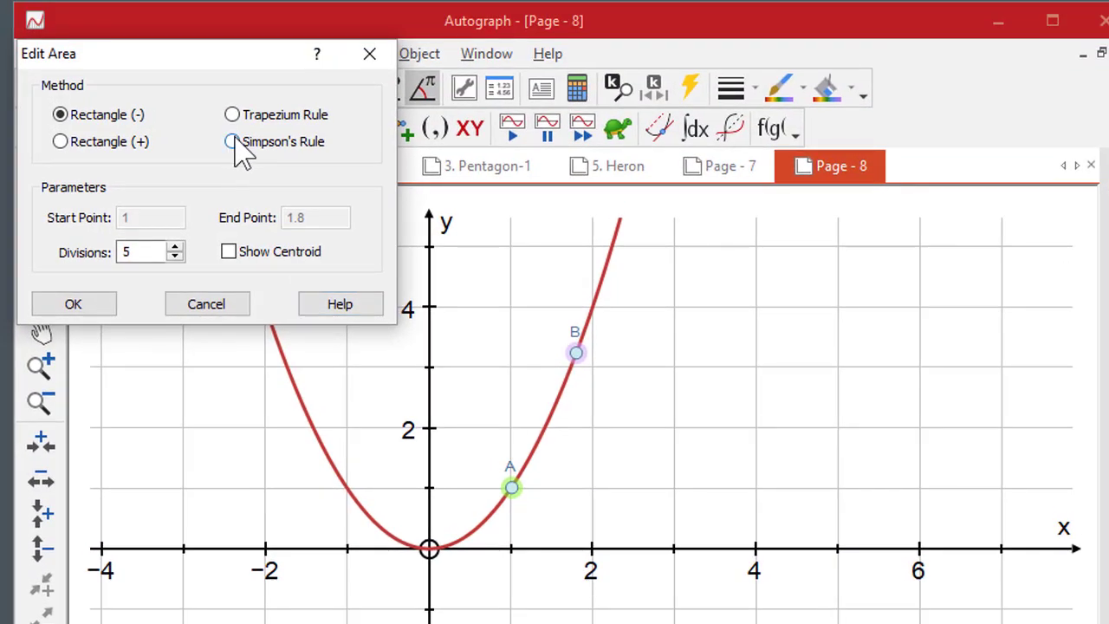
{"action": "left_click", "coordinate": [234, 142]}
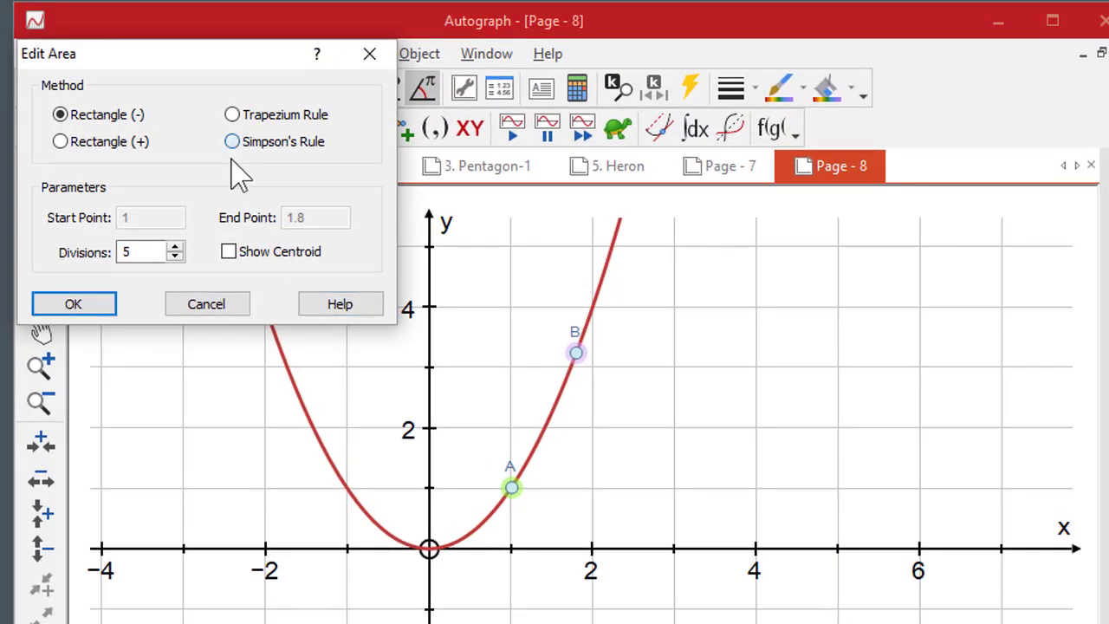
{"action": "left_click", "coordinate": [175, 250]}
{"action": "left_click", "coordinate": [94, 307]}
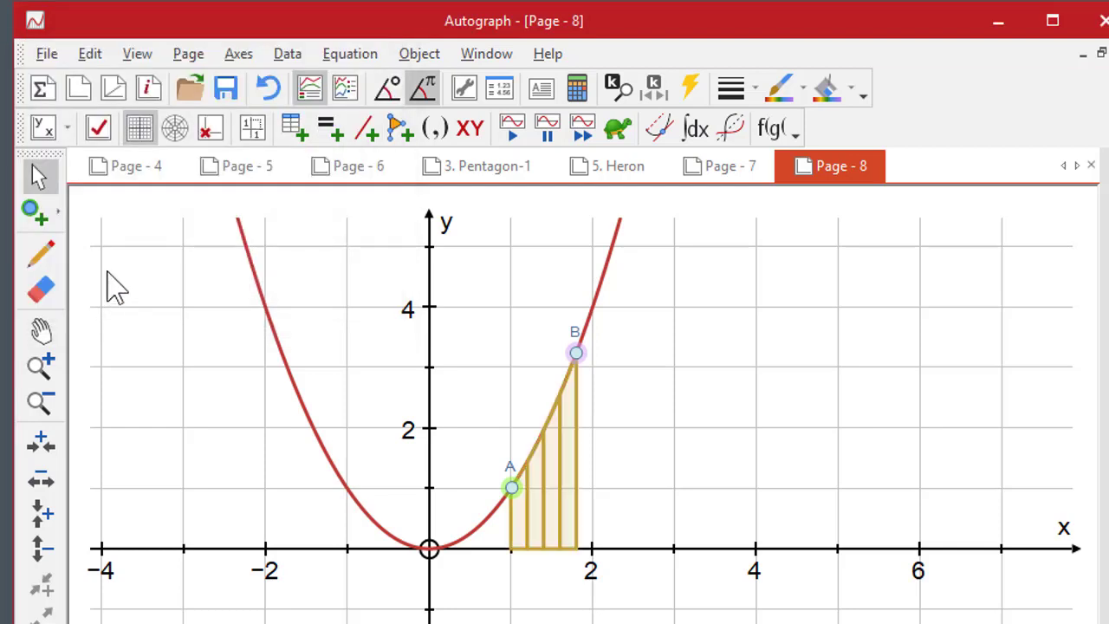
- Add a calculation label 'AREA =' showing 1.611 and place it right of the shading
{"action": "left_click", "coordinate": [639, 463]}
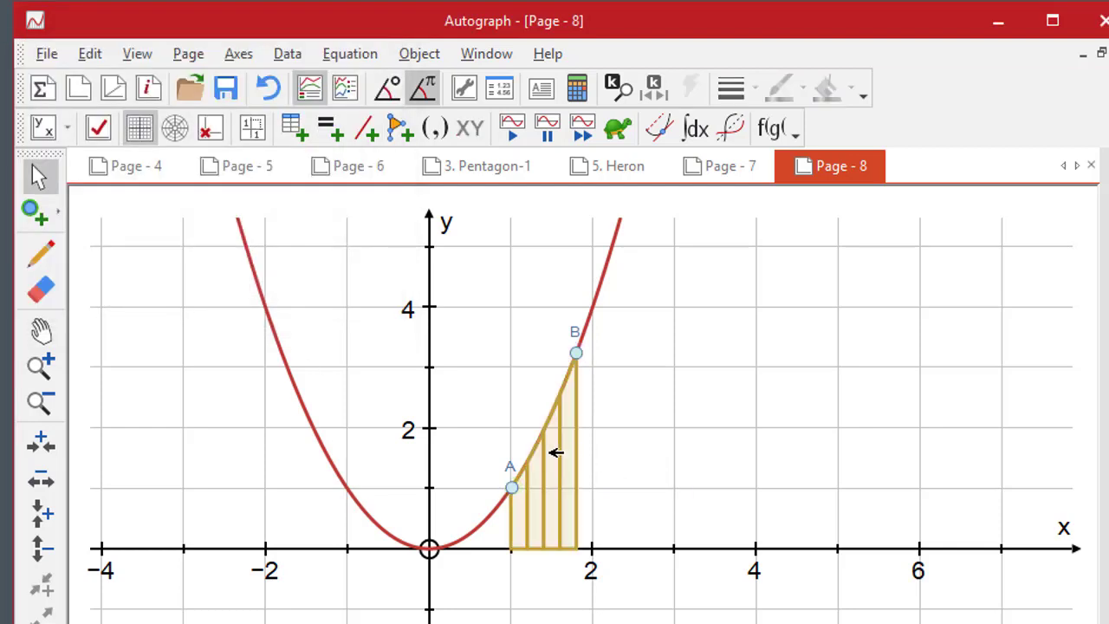
{"action": "left_click", "coordinate": [578, 89]}
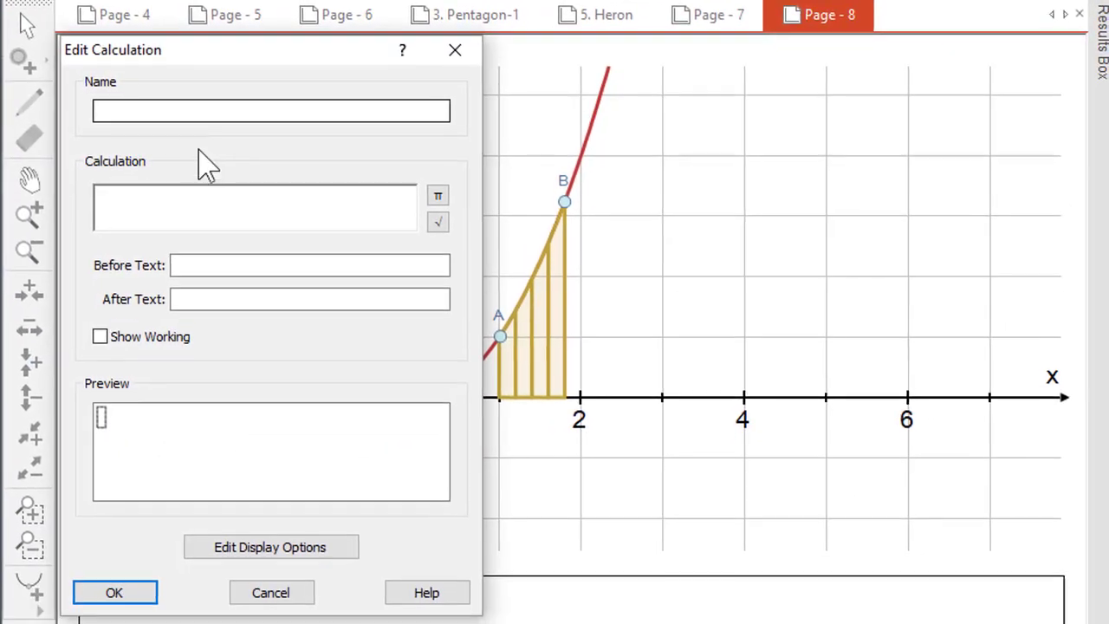
{"action": "left_click", "coordinate": [559, 324]}
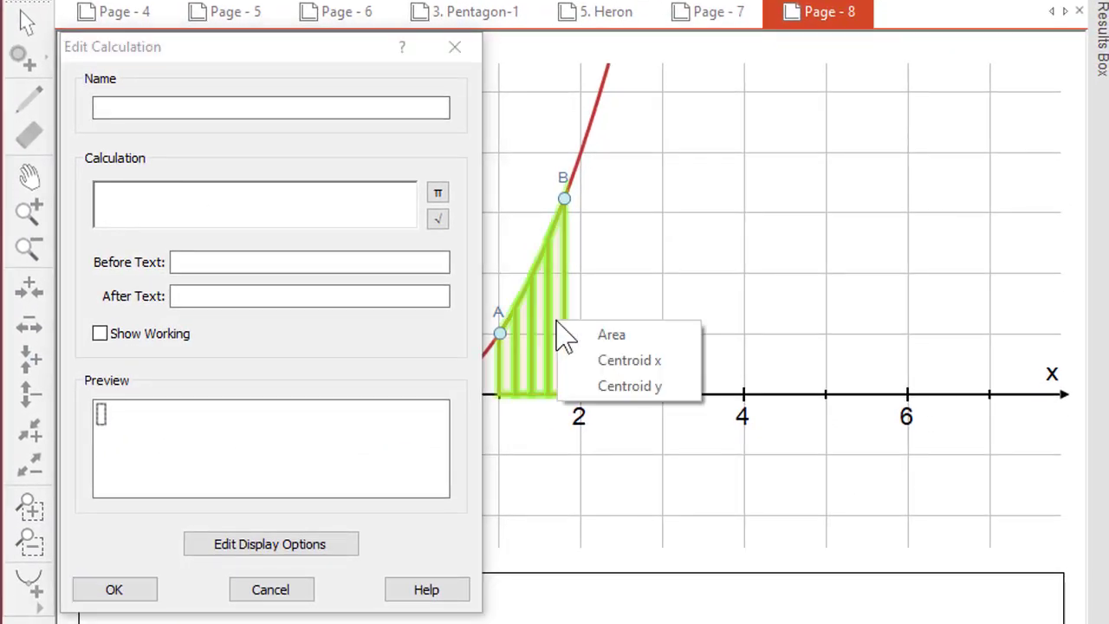
{"action": "left_click", "coordinate": [636, 336]}
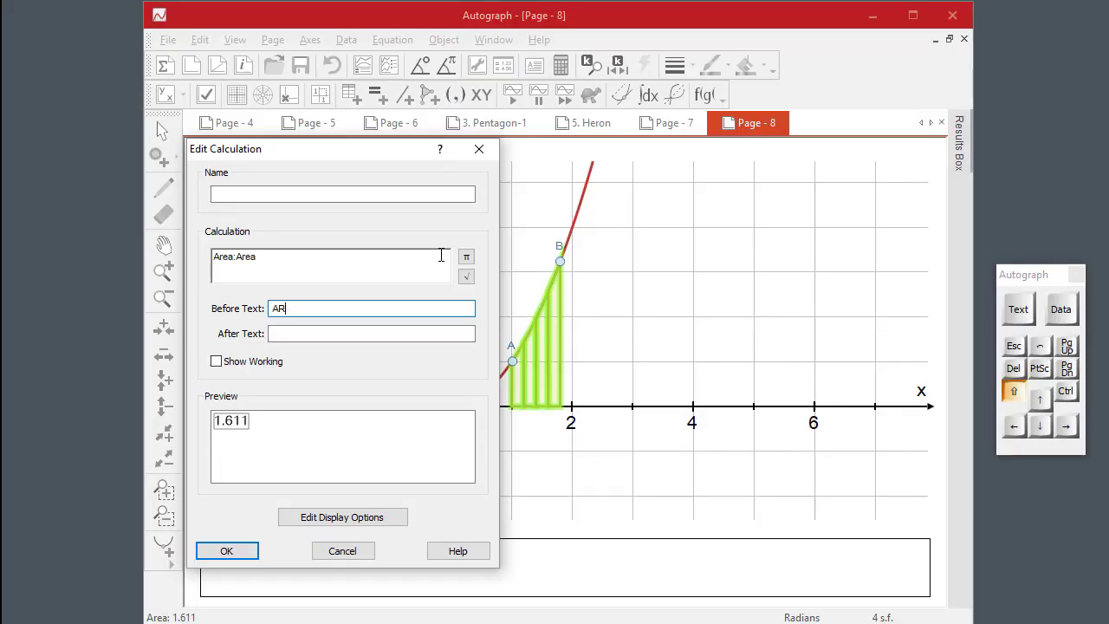
{"action": "left_click", "coordinate": [226, 552]}
{"action": "mouse_move", "coordinate": [571, 346]}
{"action": "left_mouse_down"}
{"action": "mouse_move", "coordinate": [684, 343]}
{"action": "mouse_move", "coordinate": [672, 345]}
{"action": "left_mouse_up"}
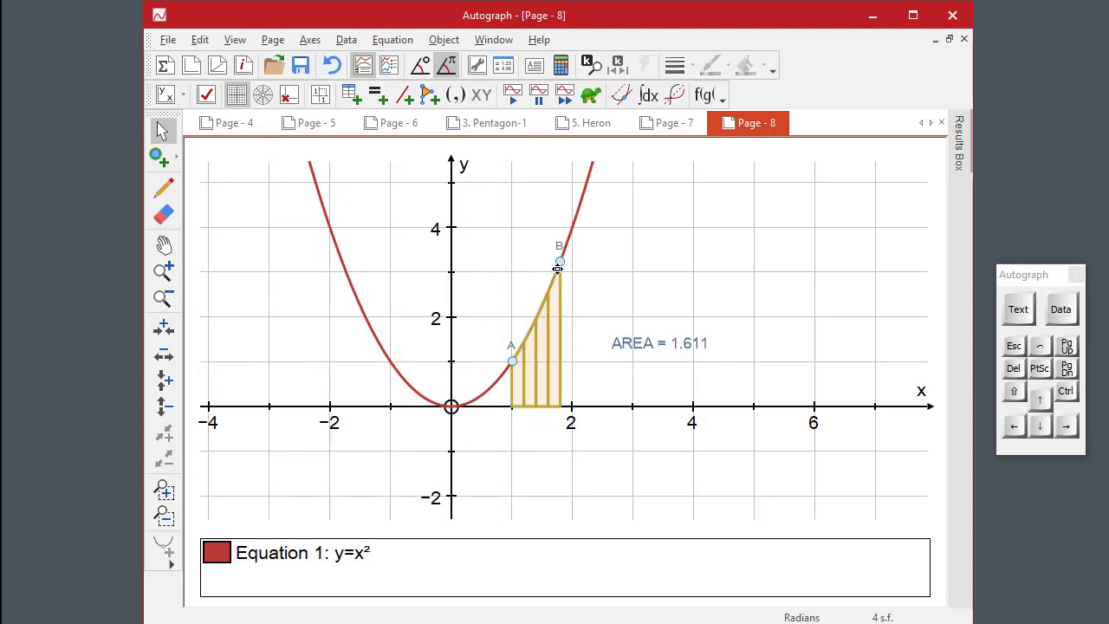
- Add point C plotting B's x against the AREA result, moving B to vary the area
{"action": "mouse_move", "coordinate": [560, 262]}
{"action": "left_mouse_down"}
{"action": "mouse_move", "coordinate": [590, 211]}
{"action": "mouse_move", "coordinate": [566, 276]}
{"action": "mouse_move", "coordinate": [514, 329]}
{"action": "mouse_move", "coordinate": [560, 287]}
{"action": "mouse_move", "coordinate": [552, 277]}
{"action": "left_mouse_up"}
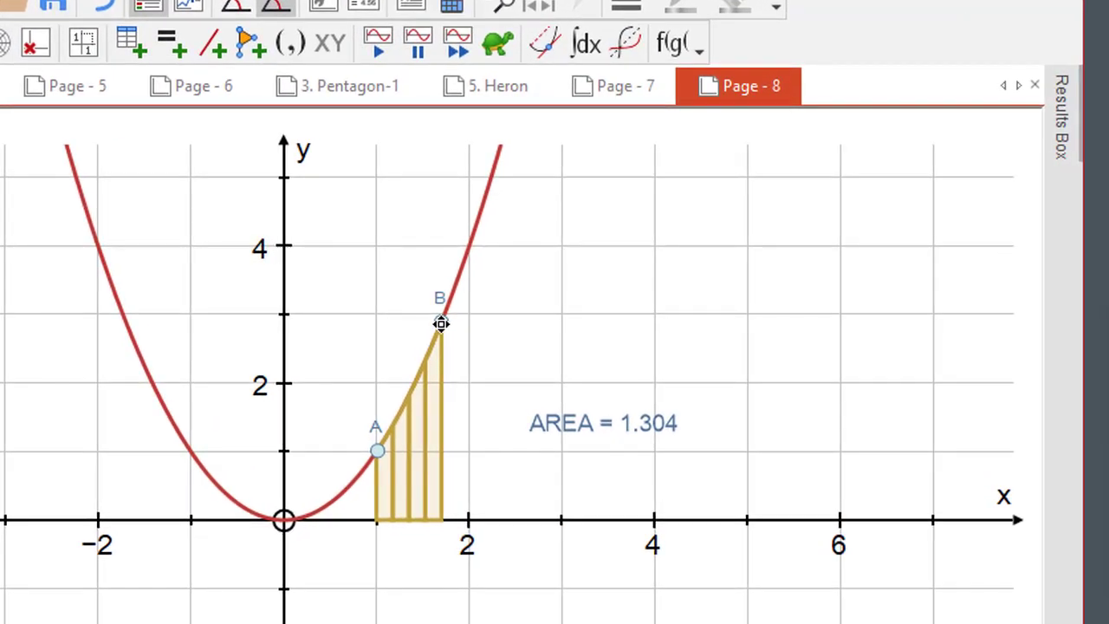
{"action": "left_click", "coordinate": [441, 323]}
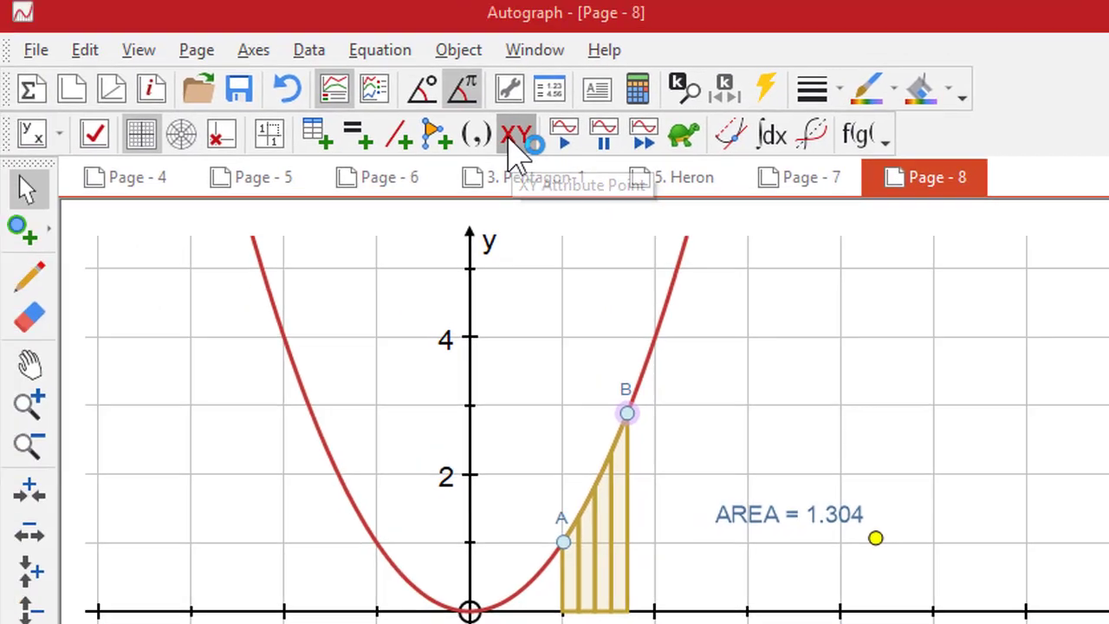
{"action": "left_click", "coordinate": [513, 143]}
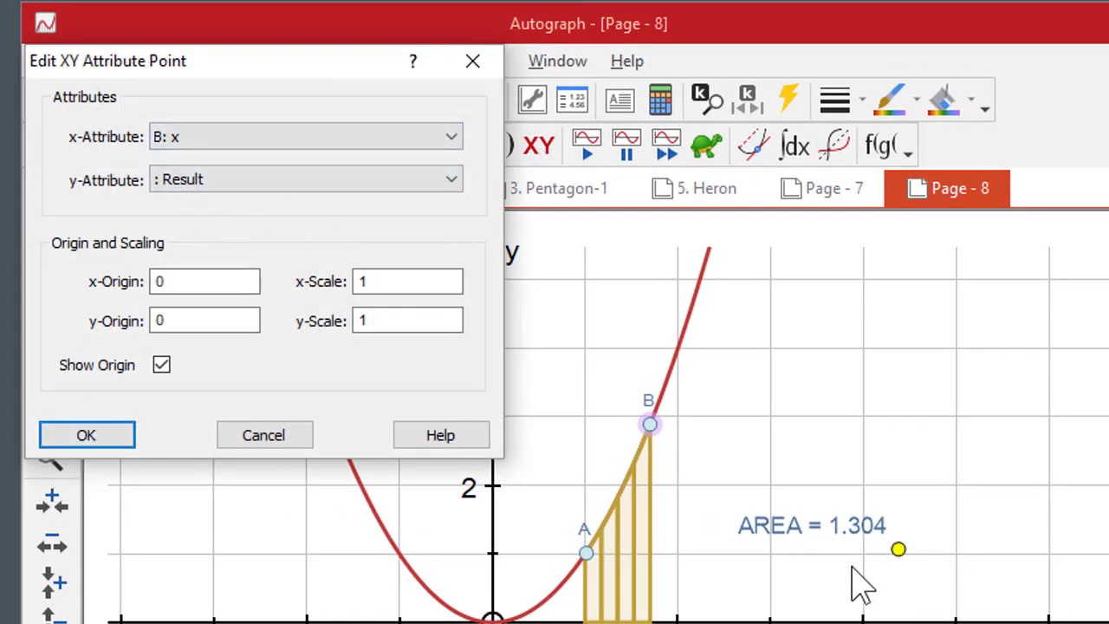
{"action": "left_click", "coordinate": [92, 435]}
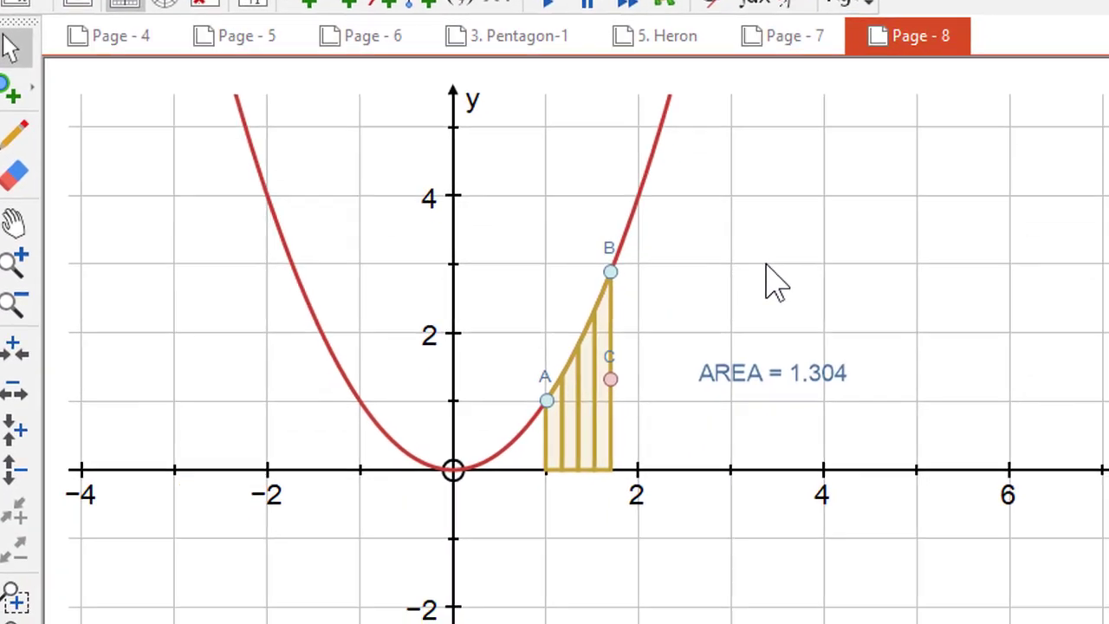
{"action": "mouse_move", "coordinate": [596, 214]}
{"action": "left_mouse_down"}
{"action": "mouse_move", "coordinate": [647, 116]}
{"action": "mouse_move", "coordinate": [554, 274]}
{"action": "mouse_move", "coordinate": [496, 319]}
{"action": "mouse_move", "coordinate": [396, 329]}
{"action": "mouse_move", "coordinate": [302, 233]}
{"action": "mouse_move", "coordinate": [545, 361]}
{"action": "mouse_move", "coordinate": [605, 252]}
{"action": "left_mouse_up"}
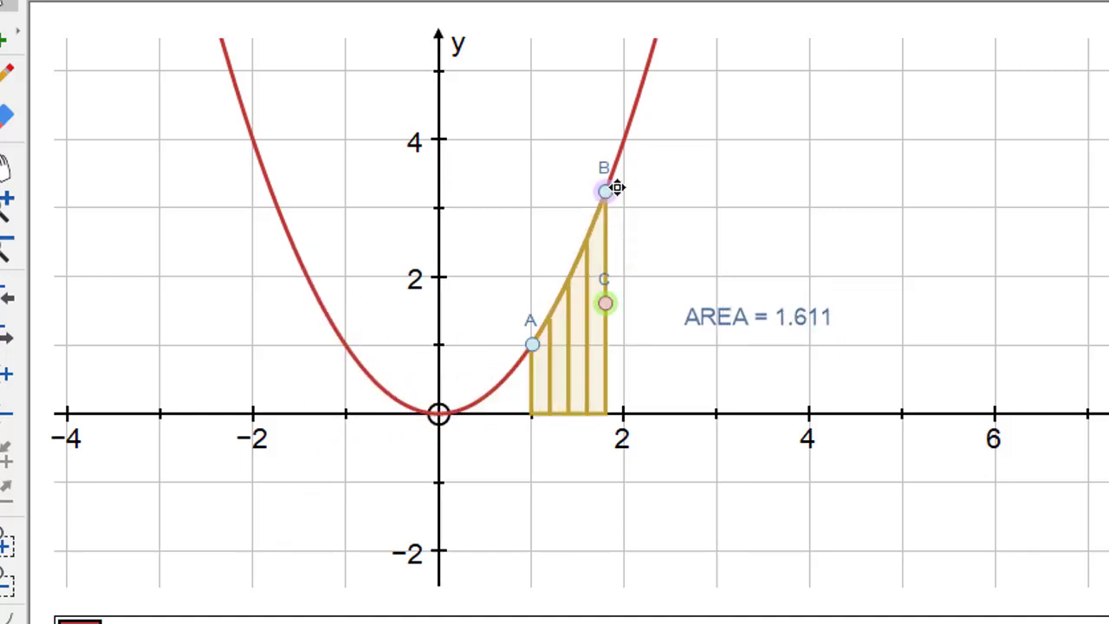
{"action": "right_click", "coordinate": [733, 39]}
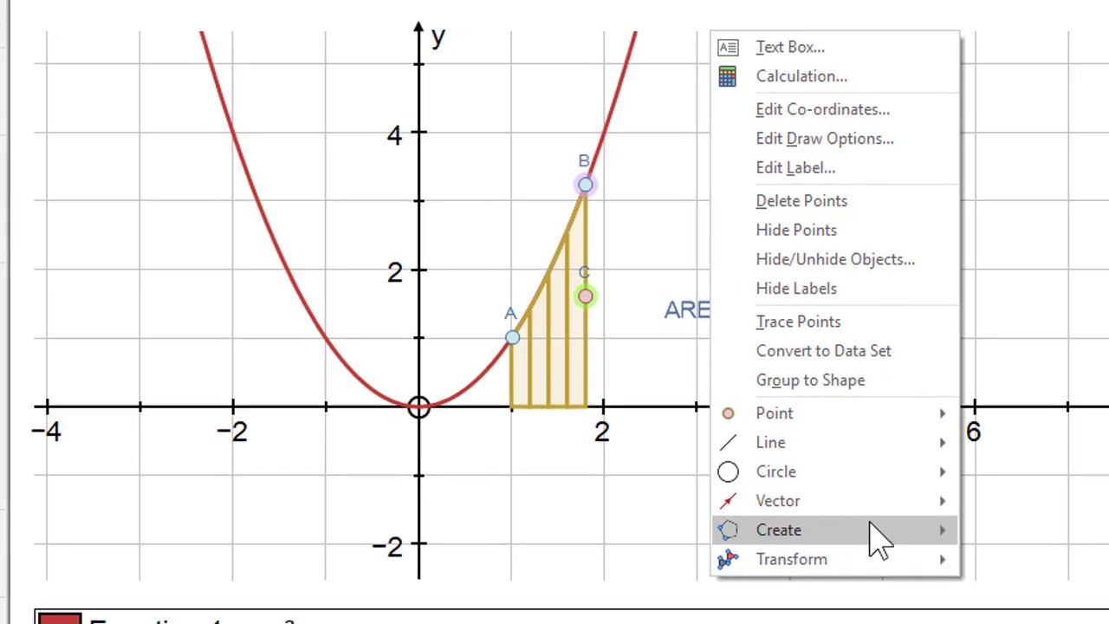
- Create a green locus traced by point C
{"action": "mouse_move", "coordinate": [875, 537]}
{"action": "left_click", "coordinate": [836, 604]}
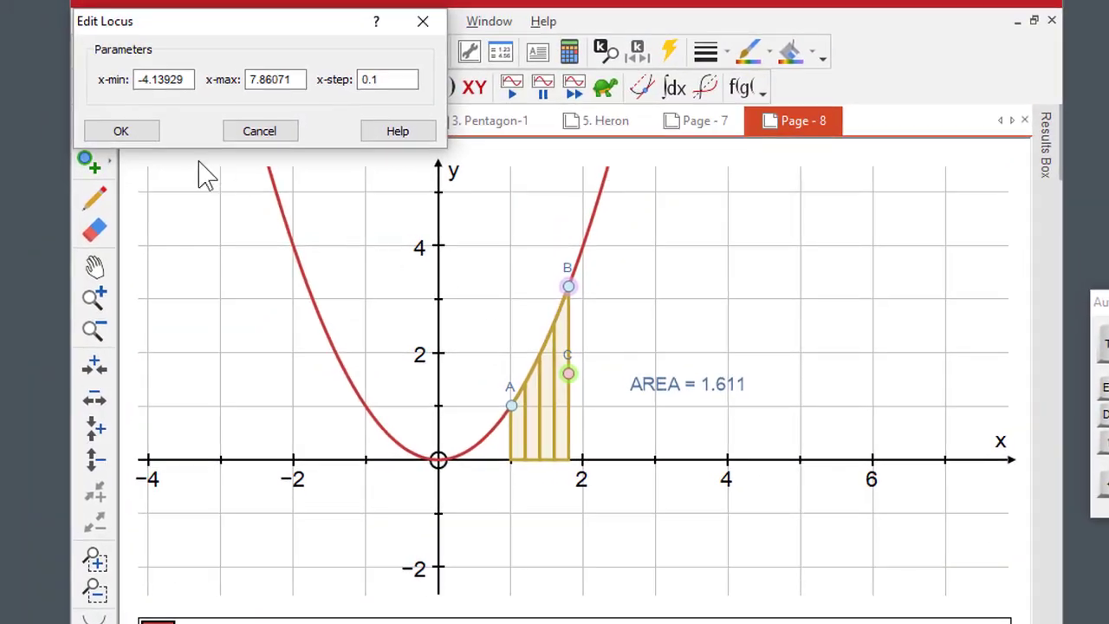
{"action": "left_click", "coordinate": [139, 135]}
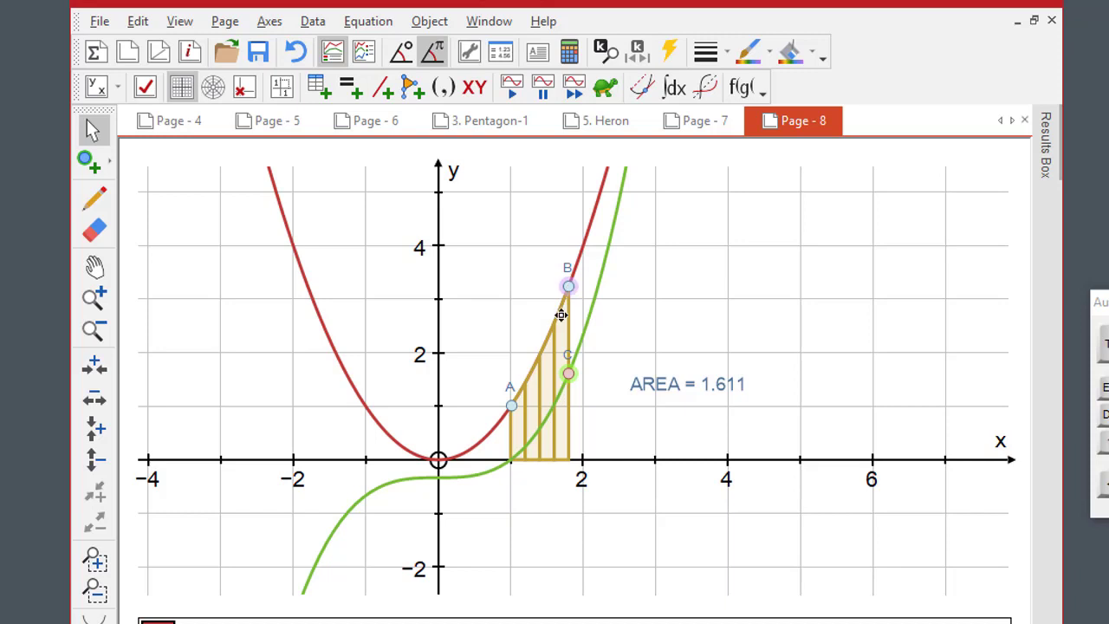
- Drag points A and B along the parabola until AREA reads 2.172
{"action": "mouse_move", "coordinate": [562, 316]}
{"action": "left_mouse_down"}
{"action": "mouse_move", "coordinate": [512, 389]}
{"action": "mouse_move", "coordinate": [421, 424]}
{"action": "mouse_move", "coordinate": [367, 372]}
{"action": "mouse_move", "coordinate": [328, 297]}
{"action": "mouse_move", "coordinate": [310, 292]}
{"action": "mouse_move", "coordinate": [365, 407]}
{"action": "left_mouse_up"}
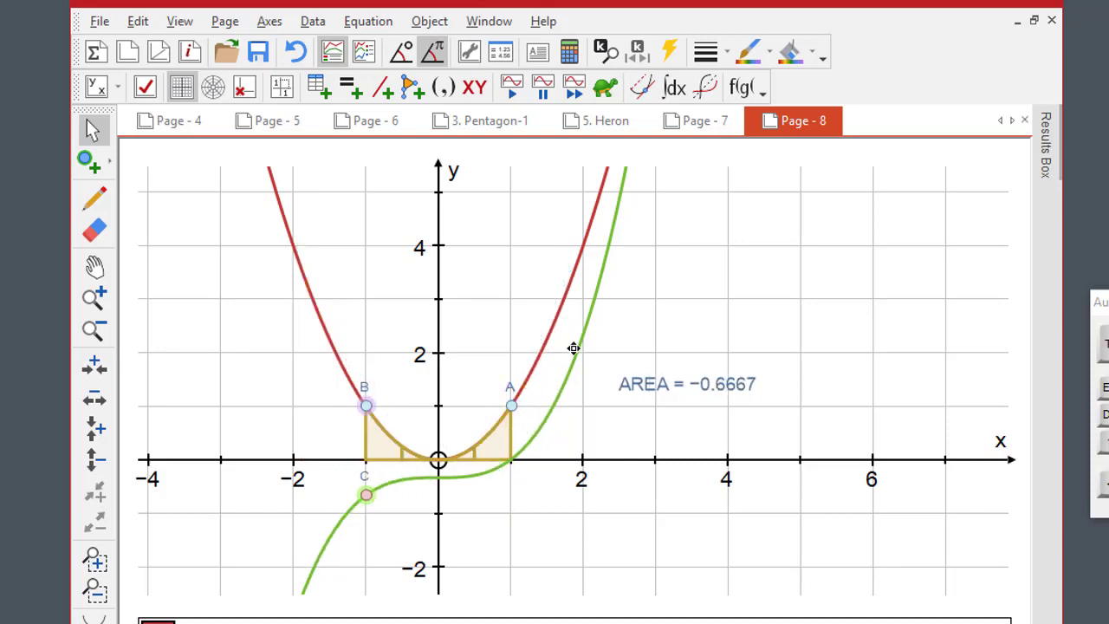
{"action": "mouse_move", "coordinate": [573, 348]}
{"action": "left_mouse_down"}
{"action": "mouse_move", "coordinate": [602, 300]}
{"action": "mouse_move", "coordinate": [584, 343]}
{"action": "left_mouse_up"}
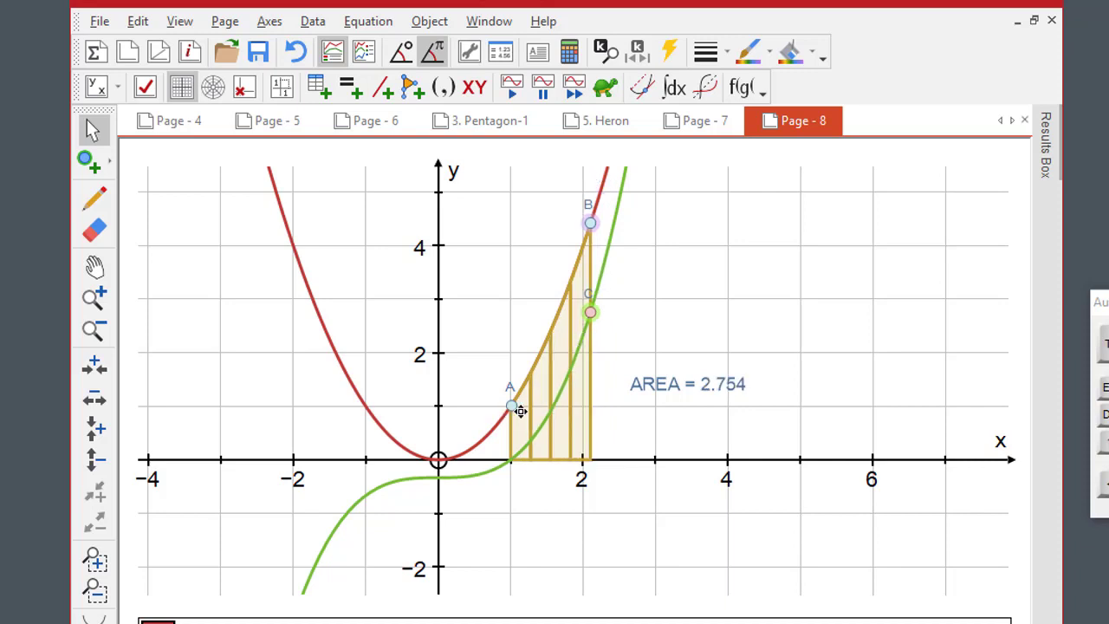
{"action": "left_click_drag", "start_coordinate": [512, 408], "coordinate": [446, 452]}
{"action": "left_click_drag", "start_coordinate": [364, 436], "coordinate": [540, 388]}
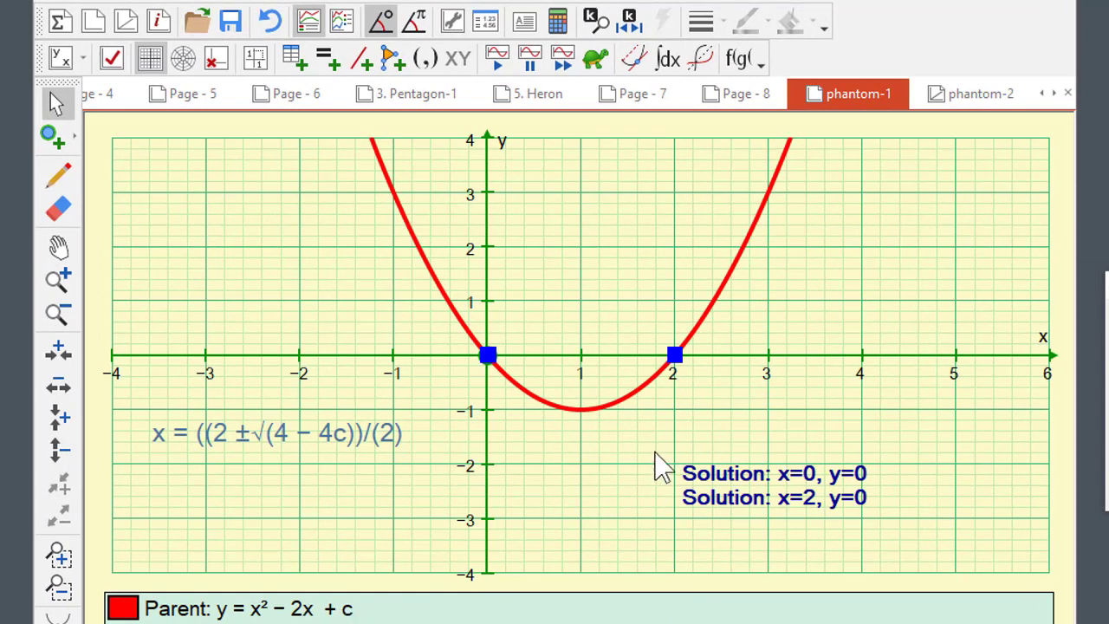
- Using the Constant Controller, step c from 0 through 1 up to 1.5, leaving No Solutions
{"action": "left_click", "coordinate": [630, 24]}
{"action": "left_click_drag", "start_coordinate": [404, 124], "coordinate": [612, 29]}
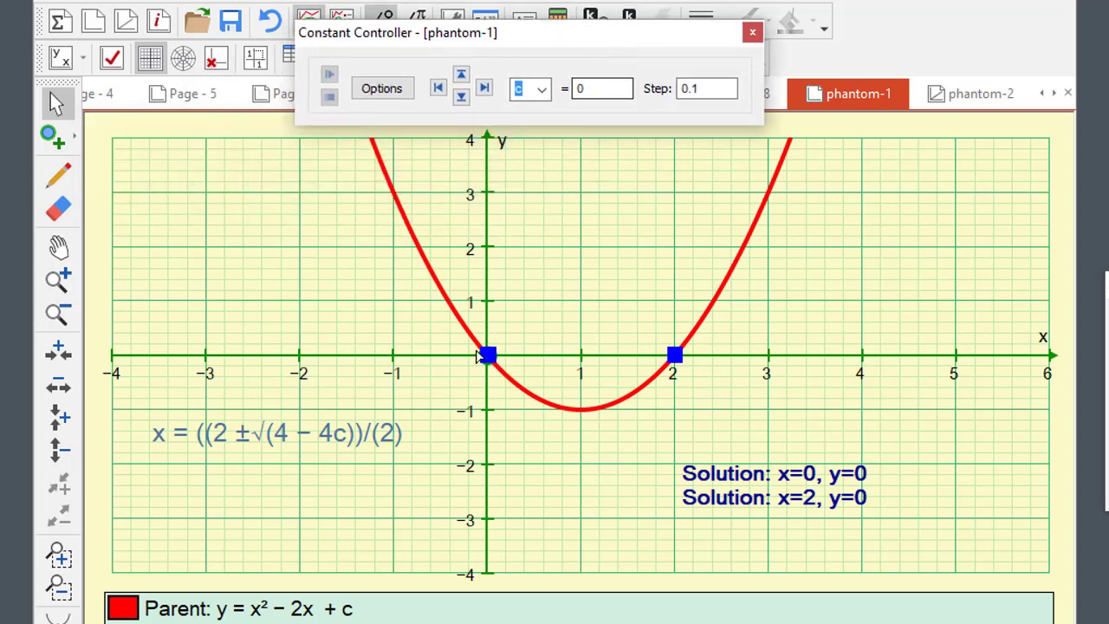
{"action": "left_click", "coordinate": [462, 76]}
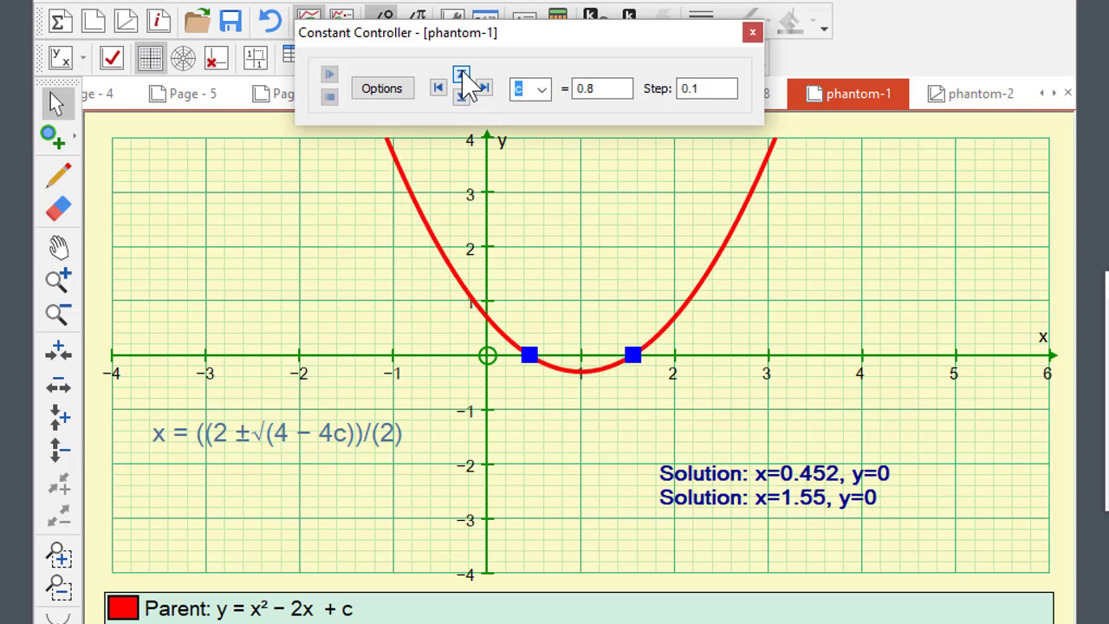
{"action": "left_click", "coordinate": [462, 76]}
{"action": "left_click", "coordinate": [462, 75]}
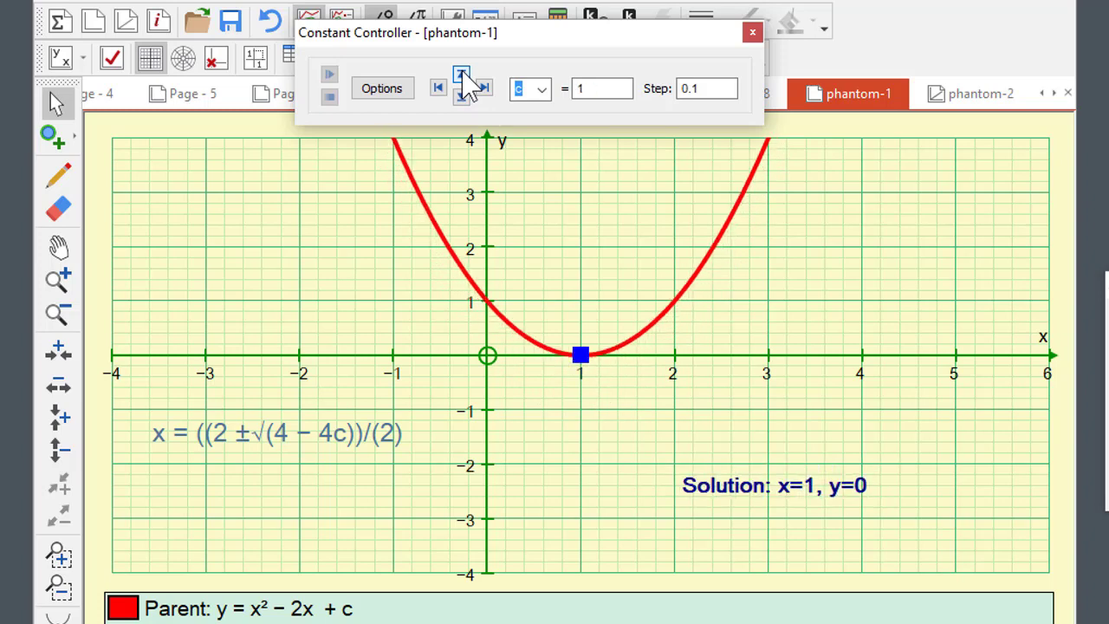
{"action": "left_click", "coordinate": [462, 76]}
{"action": "left_click", "coordinate": [462, 75]}
{"action": "left_click", "coordinate": [461, 76]}
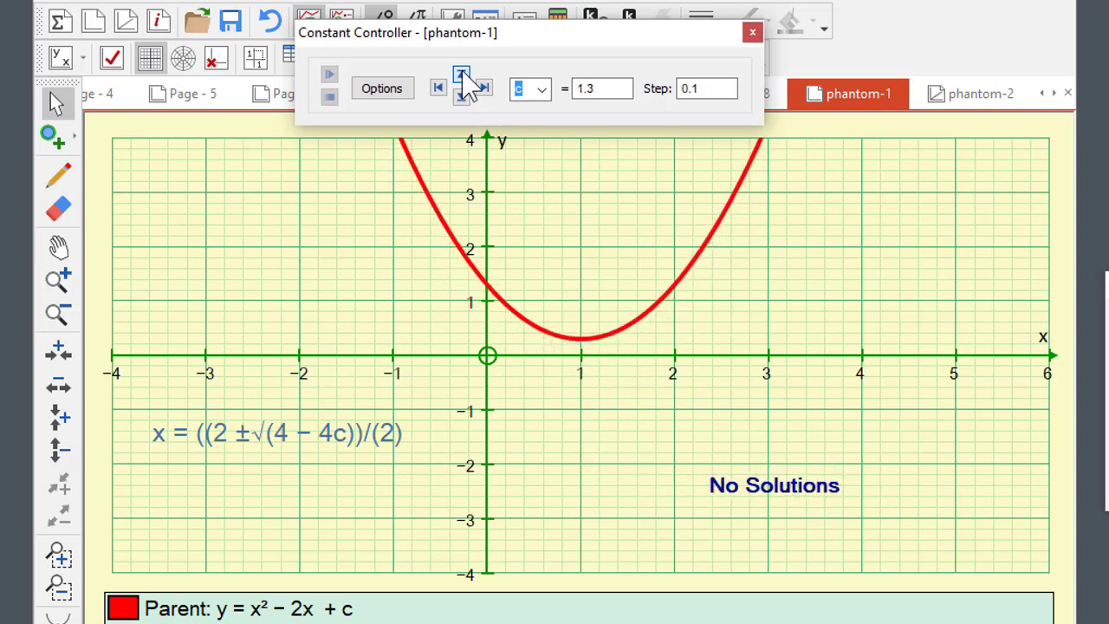
{"action": "left_click", "coordinate": [462, 76]}
{"action": "left_click", "coordinate": [462, 75]}
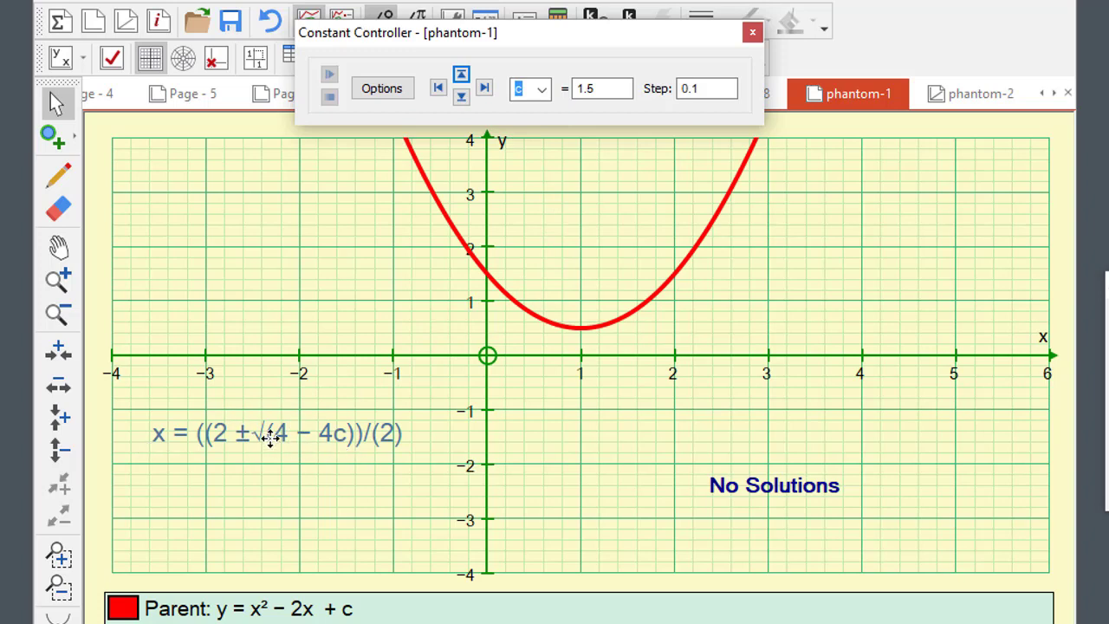
- Add the line x = 1±√(1−c) under the quadratic formula label and copy that expression
{"action": "double_click", "coordinate": [271, 446]}
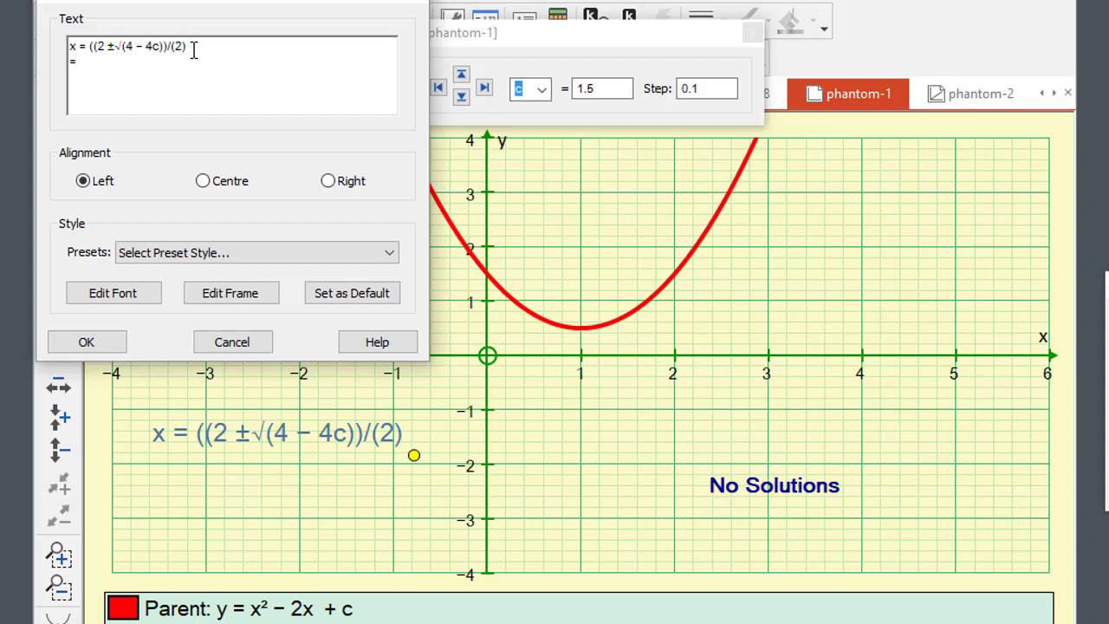
{"action": "type", "text": "x = 1±√"}
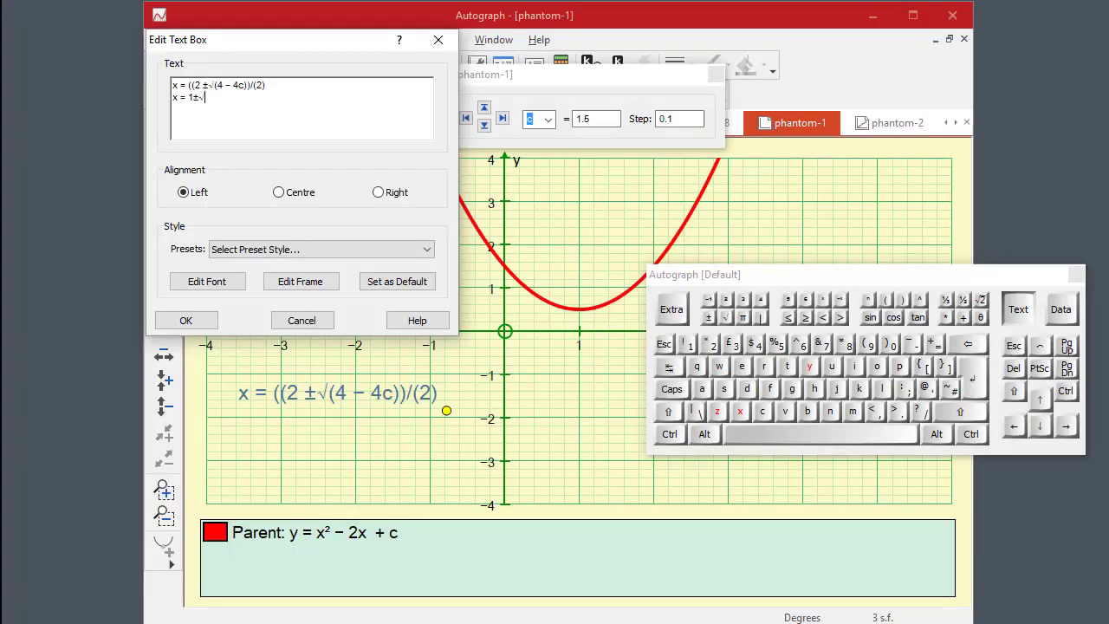
{"action": "type", "text": "(1-c)"}
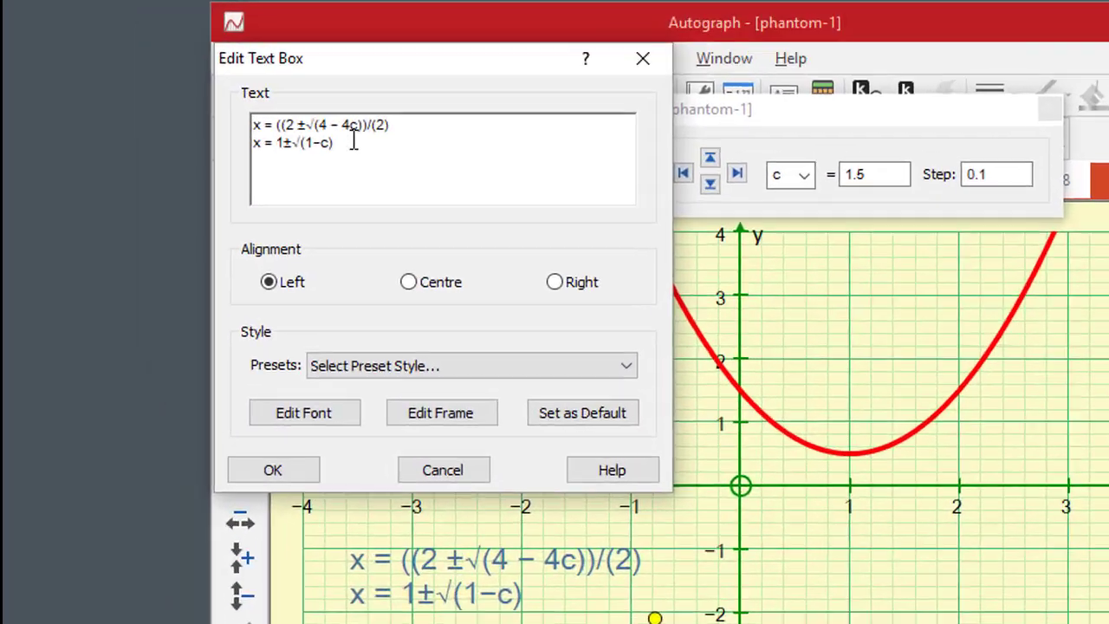
{"action": "left_click_drag", "start_coordinate": [238, 99], "coordinate": [168, 103]}
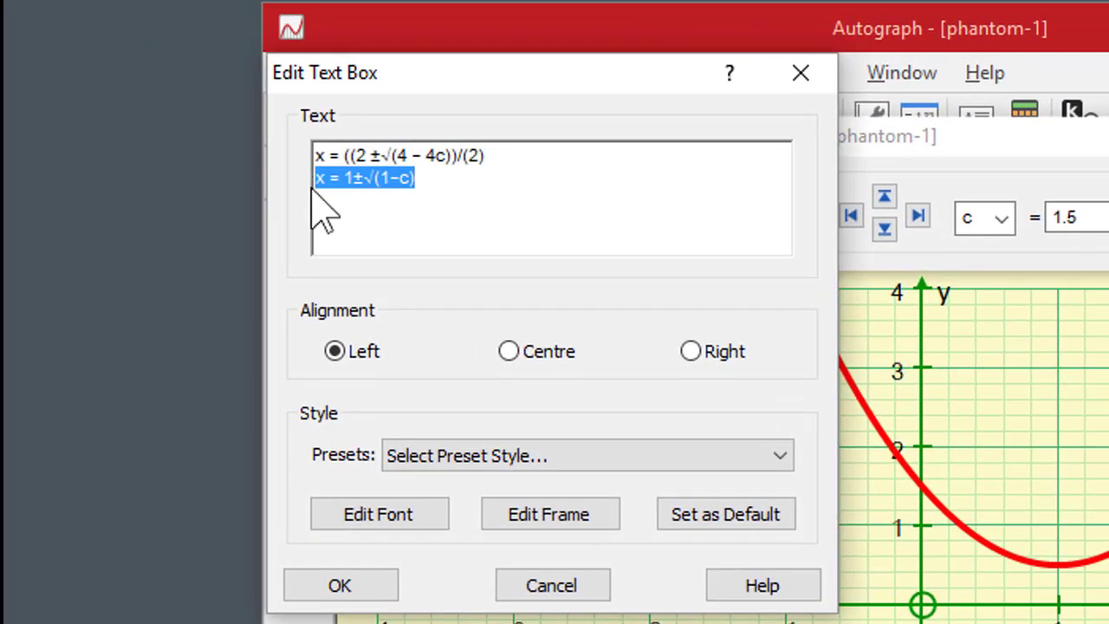
{"action": "right_click", "coordinate": [339, 180]}
{"action": "left_click", "coordinate": [413, 277]}
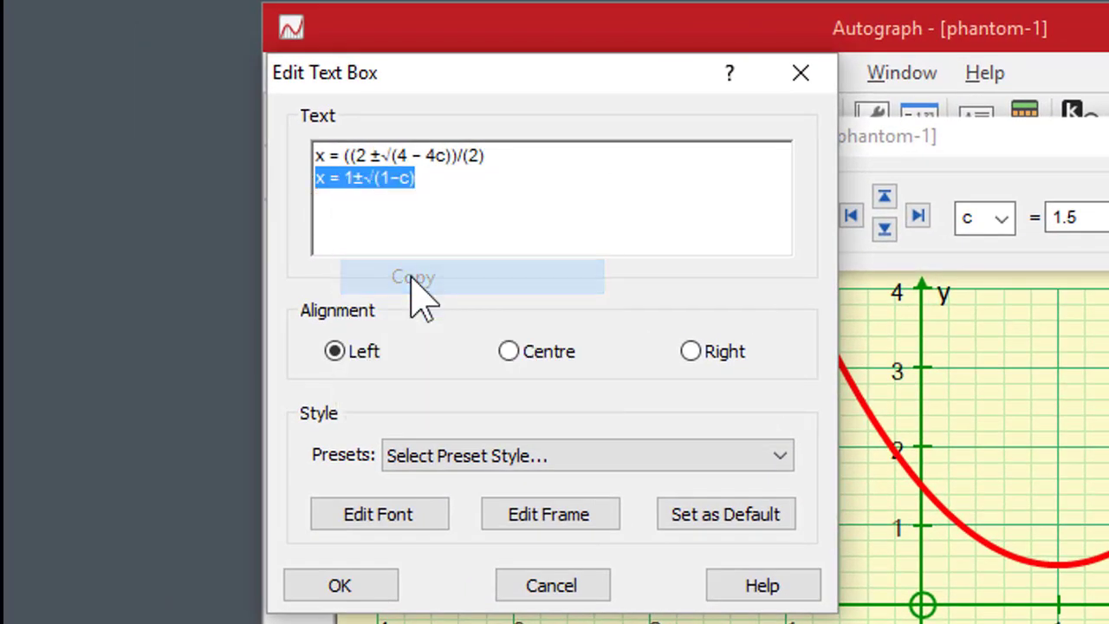
{"action": "left_click", "coordinate": [543, 585]}
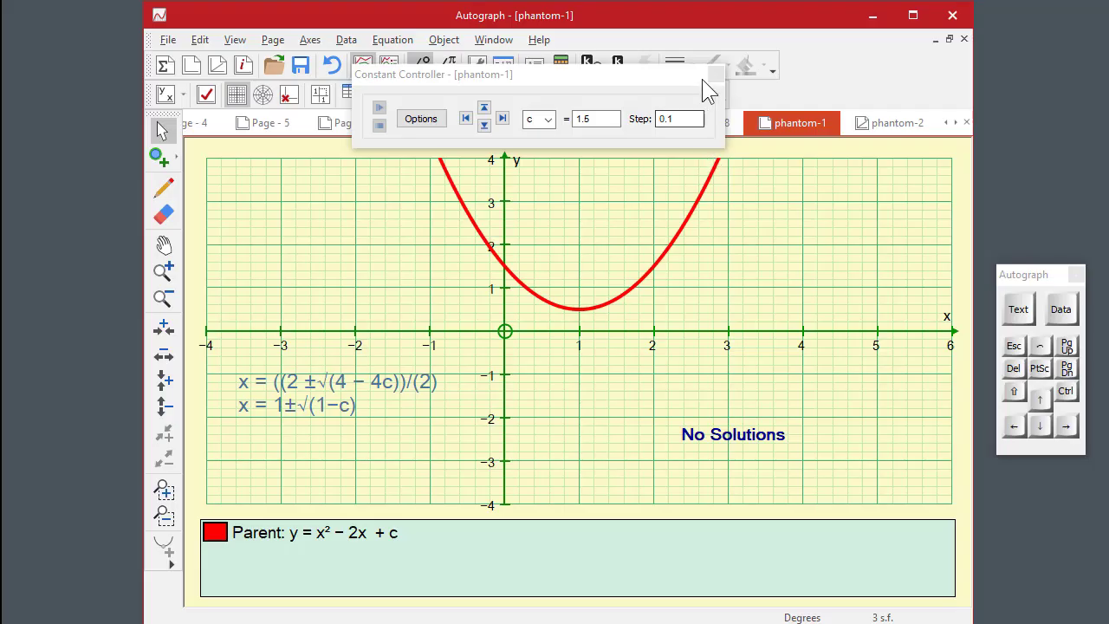
- On a new complex-numbers page, plot z₂ = 1±√(1−c) by pasting the copied expression without 'x = '
{"action": "left_click", "coordinate": [713, 74]}
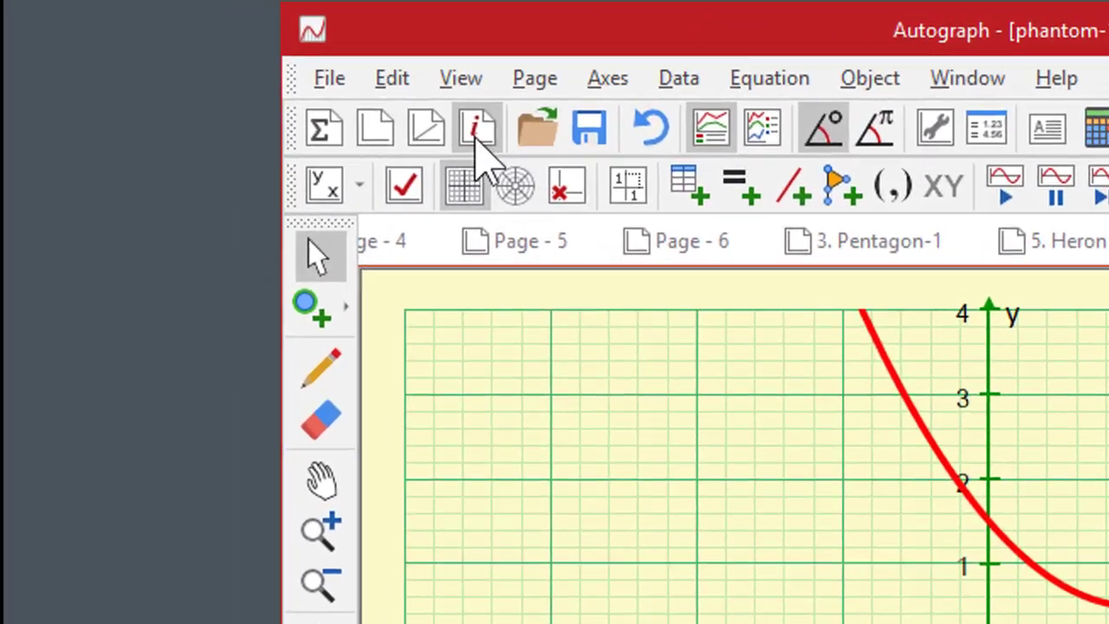
{"action": "left_click", "coordinate": [477, 130]}
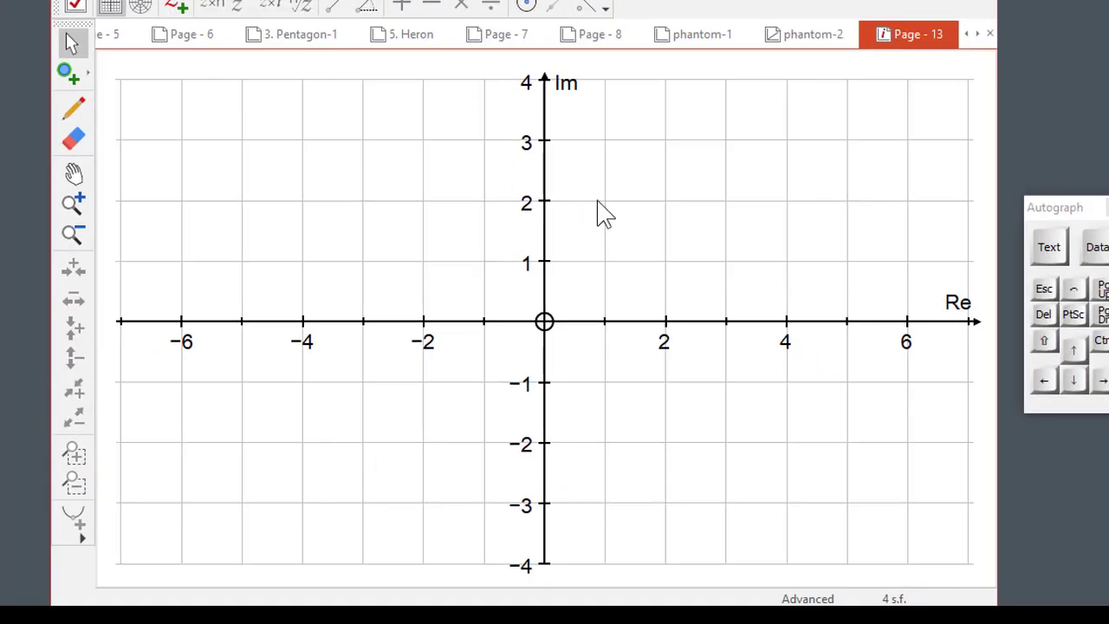
{"action": "right_click", "coordinate": [594, 174]}
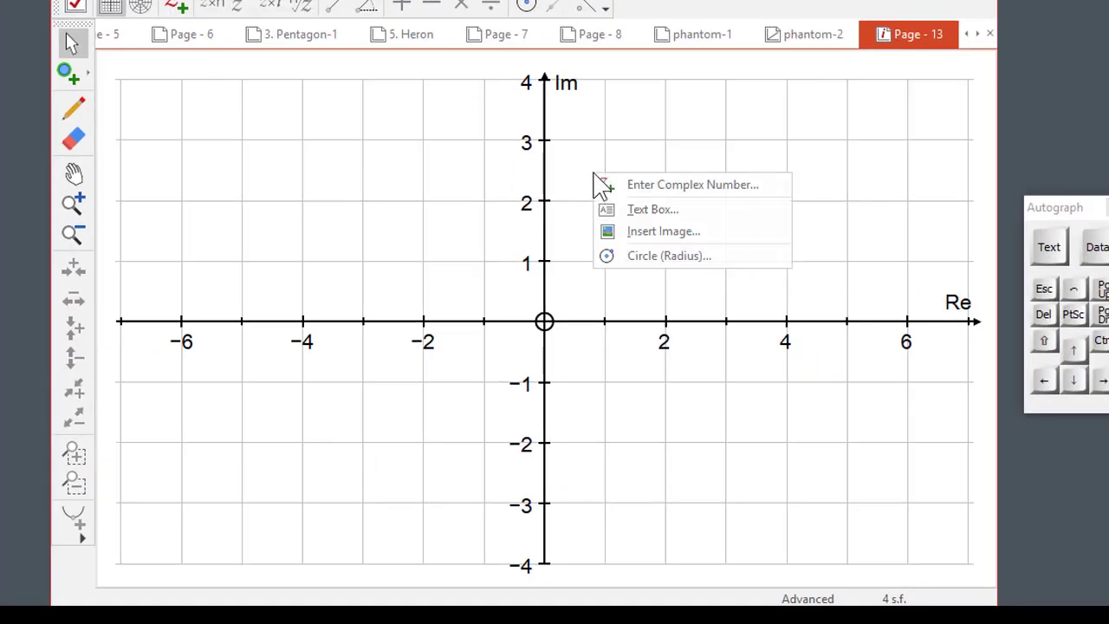
{"action": "left_click", "coordinate": [698, 193]}
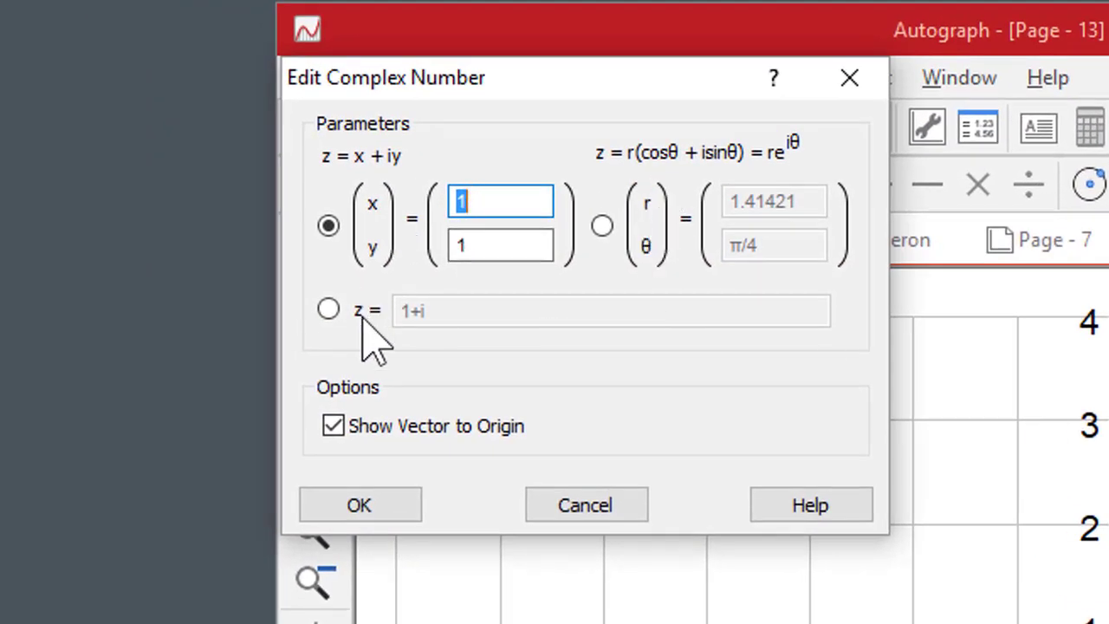
{"action": "left_click", "coordinate": [329, 311]}
{"action": "left_click_drag", "start_coordinate": [454, 310], "coordinate": [362, 309]}
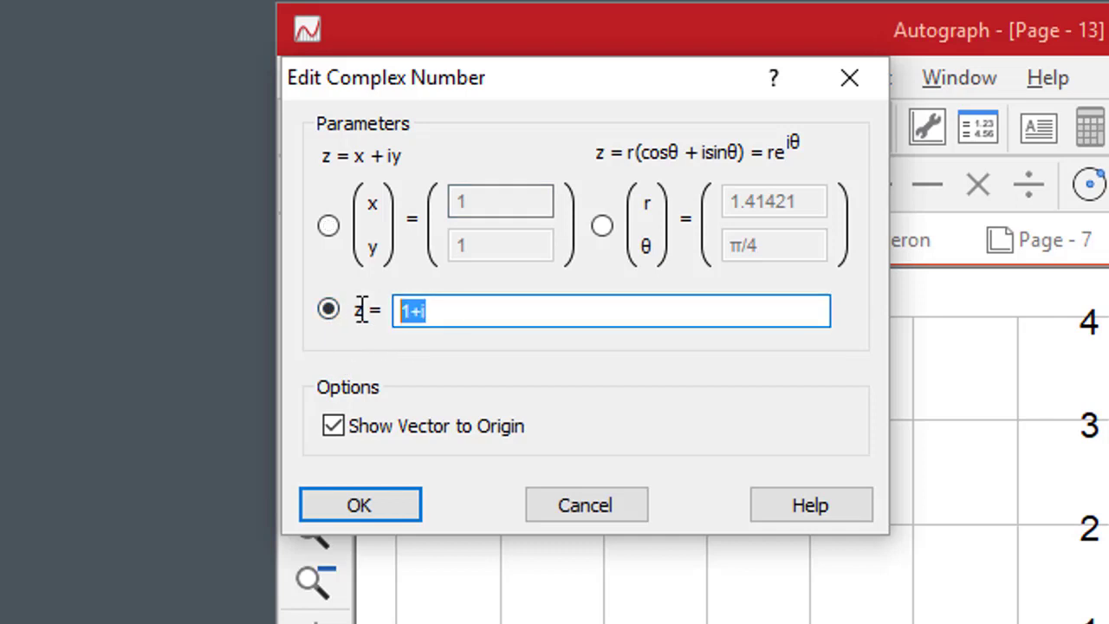
{"action": "right_click", "coordinate": [404, 314]}
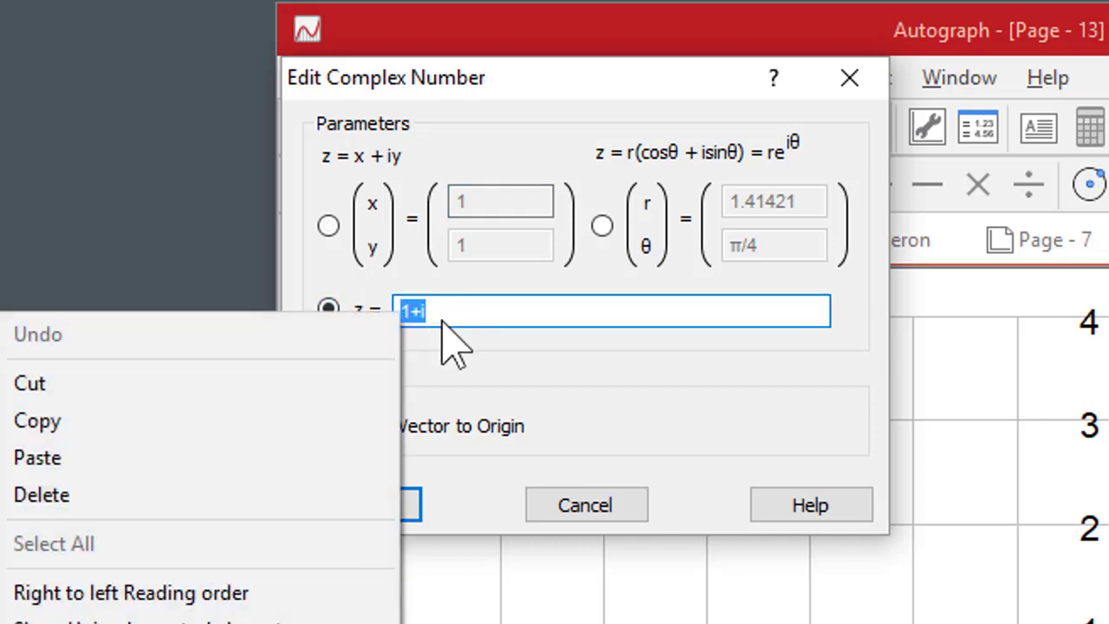
{"action": "left_click", "coordinate": [152, 461]}
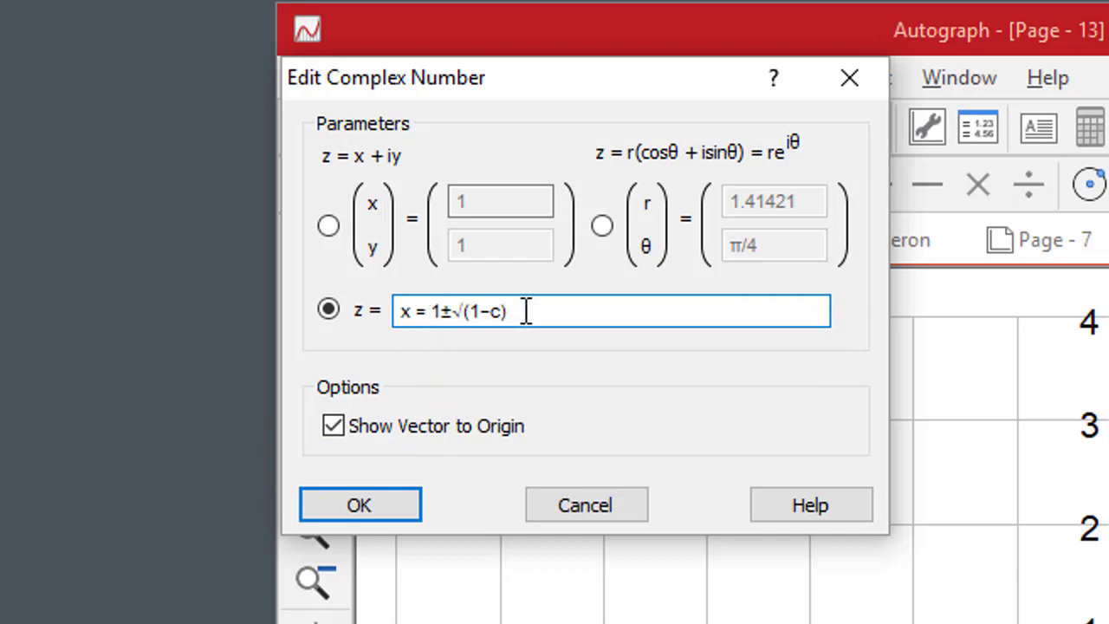
{"action": "key", "text": "BackSpace"}
{"action": "key", "text": "BackSpace"}
{"action": "key", "text": "BackSpace"}
{"action": "key", "text": "BackSpace"}
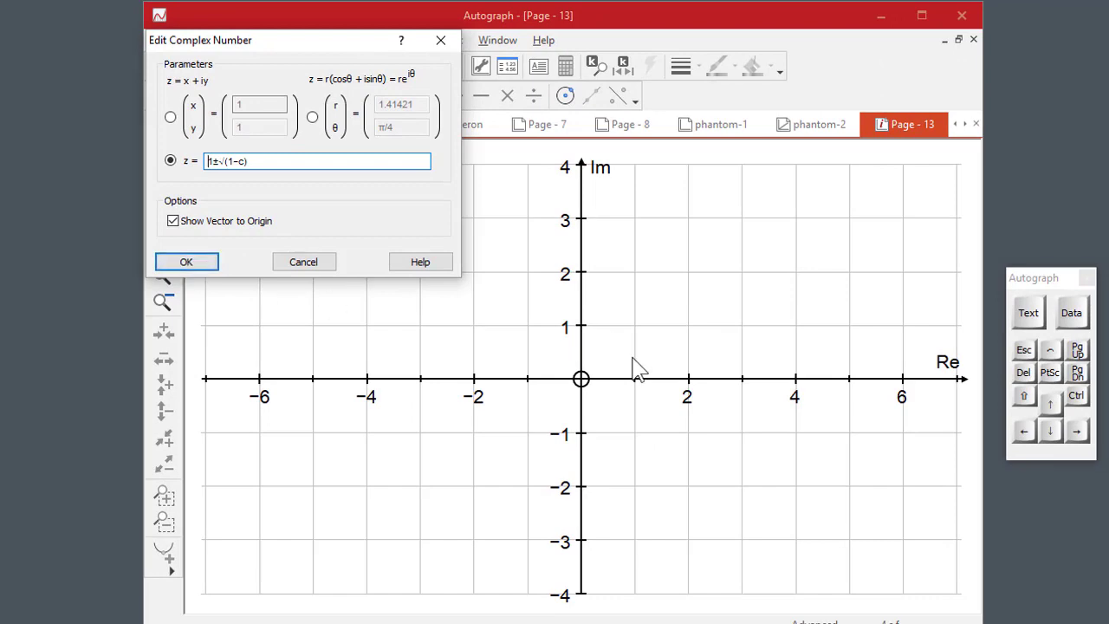
{"action": "left_click", "coordinate": [187, 263]}
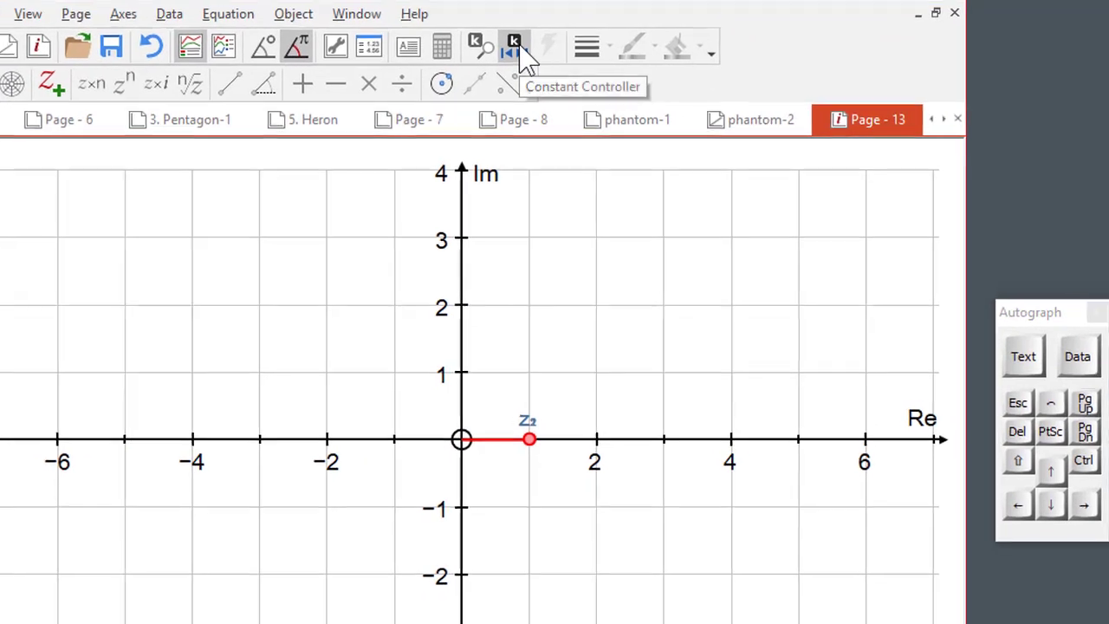
- Open the Constant Controller and lower c step by step down to 0
{"action": "left_click", "coordinate": [514, 48]}
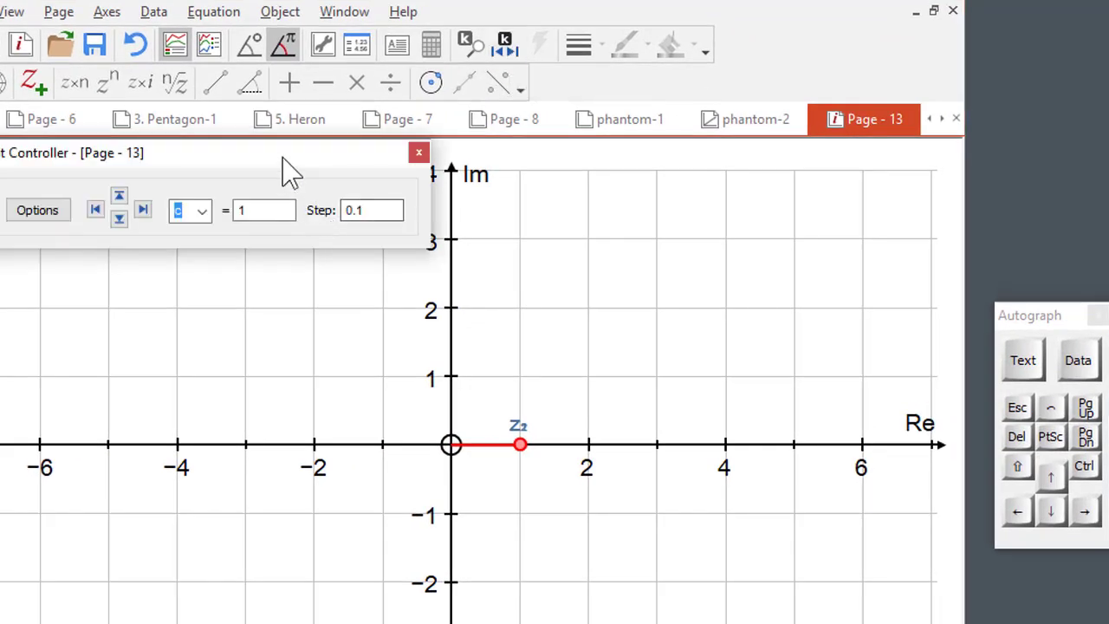
{"action": "left_click_drag", "start_coordinate": [292, 154], "coordinate": [495, 112]}
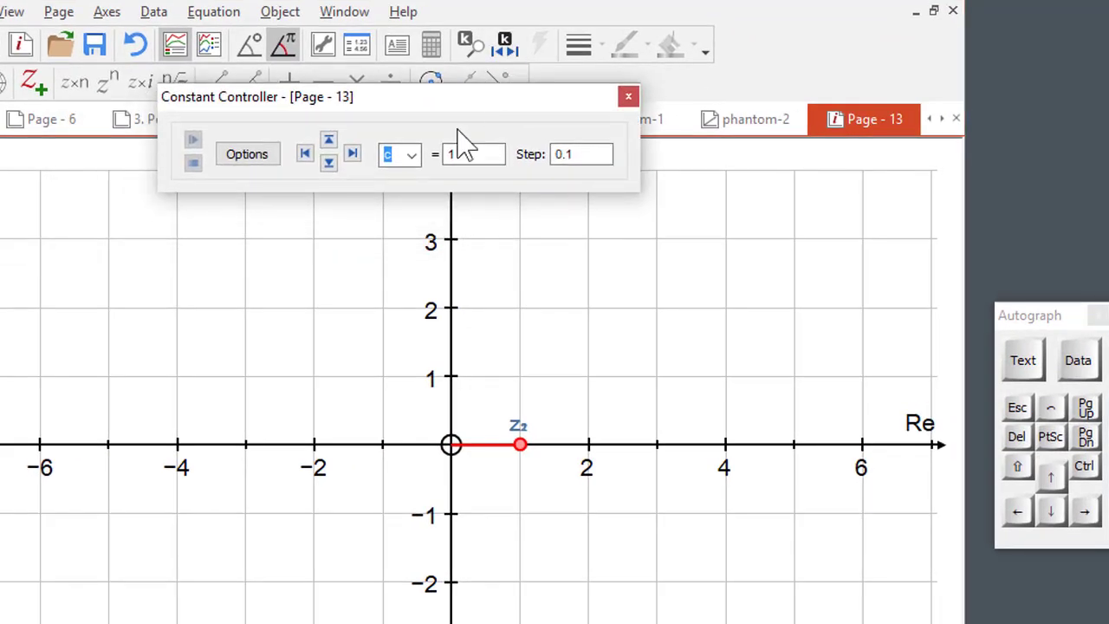
{"action": "left_click", "coordinate": [328, 163]}
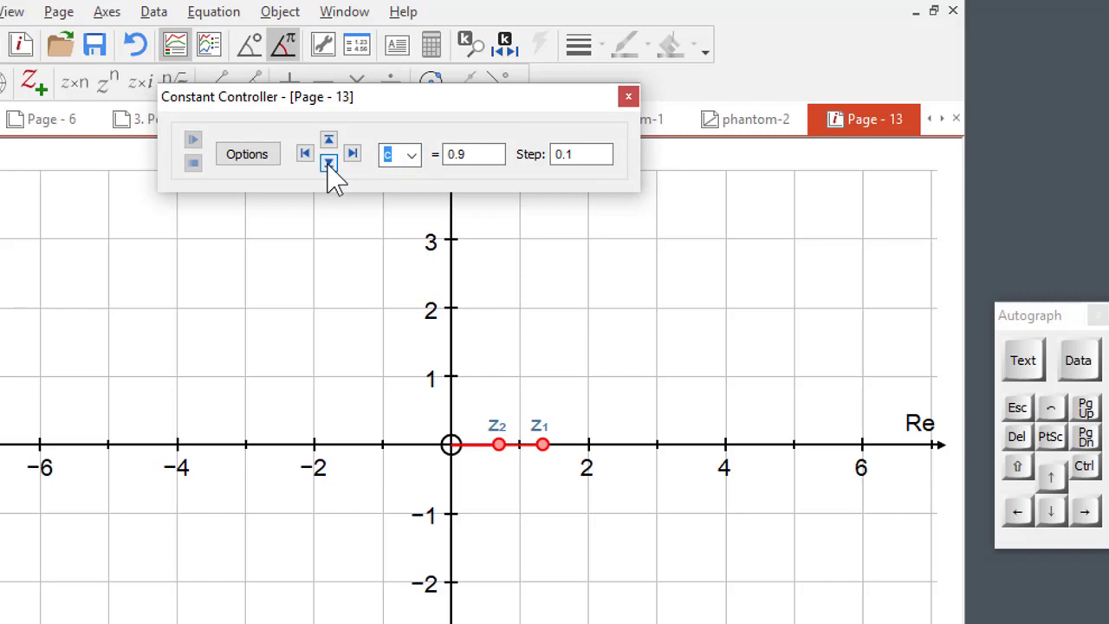
{"action": "left_click", "coordinate": [328, 163]}
{"action": "left_click", "coordinate": [328, 163]}
{"action": "left_click", "coordinate": [328, 163]}
{"action": "left_click", "coordinate": [329, 163]}
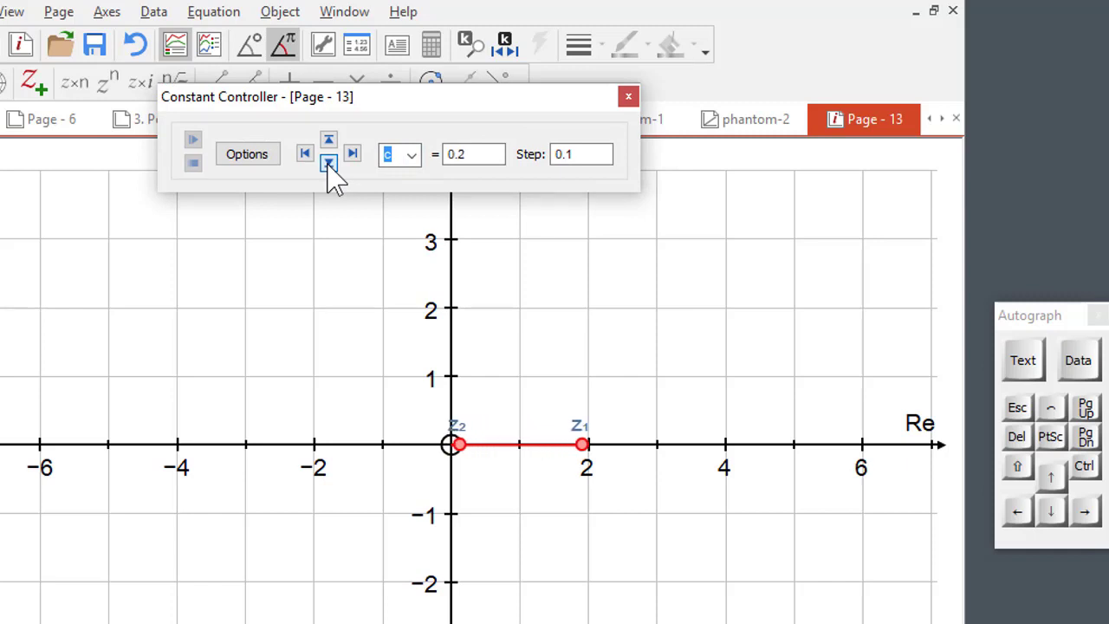
{"action": "left_click", "coordinate": [329, 163]}
{"action": "left_click", "coordinate": [328, 163]}
- Raise c past 1 so z1 and z2 meet and then leave the Re axis
{"action": "left_click", "coordinate": [326, 140]}
{"action": "left_click", "coordinate": [326, 139]}
{"action": "left_click", "coordinate": [326, 140]}
{"action": "left_click", "coordinate": [325, 140]}
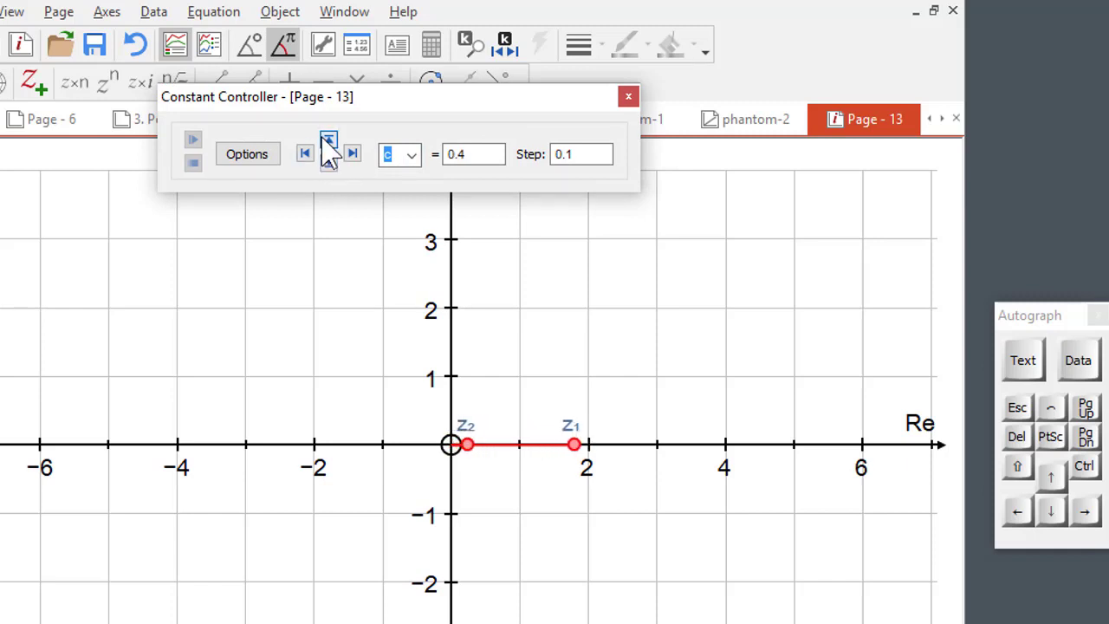
{"action": "left_click", "coordinate": [325, 140]}
{"action": "left_click", "coordinate": [325, 140]}
{"action": "left_click", "coordinate": [326, 140]}
{"action": "left_click", "coordinate": [326, 139]}
{"action": "left_click", "coordinate": [326, 139]}
{"action": "left_click", "coordinate": [326, 140]}
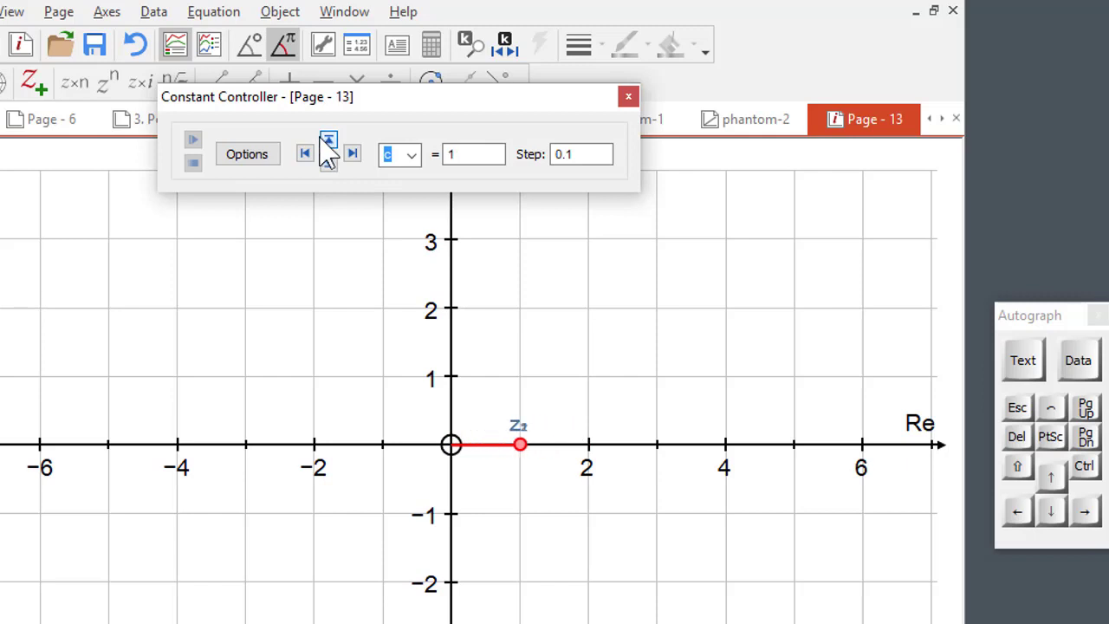
{"action": "left_click", "coordinate": [326, 140]}
{"action": "left_click", "coordinate": [326, 140]}
{"action": "left_click", "coordinate": [326, 140]}
{"action": "left_click", "coordinate": [326, 140]}
{"action": "left_click", "coordinate": [326, 139]}
{"action": "left_click", "coordinate": [325, 140]}
{"action": "left_click", "coordinate": [326, 140]}
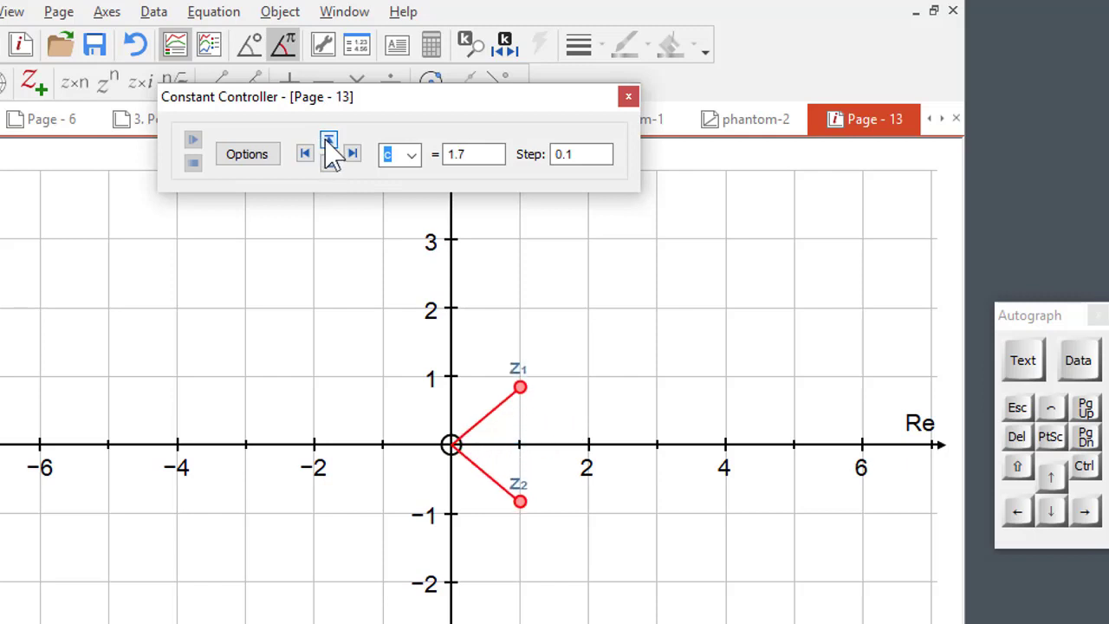
- Raise c to 2.2, drop it back to 1.8, and close the controller
{"action": "left_click", "coordinate": [328, 142]}
{"action": "left_click", "coordinate": [327, 141]}
{"action": "left_click", "coordinate": [327, 141]}
{"action": "left_click", "coordinate": [328, 141]}
{"action": "left_click", "coordinate": [328, 141]}
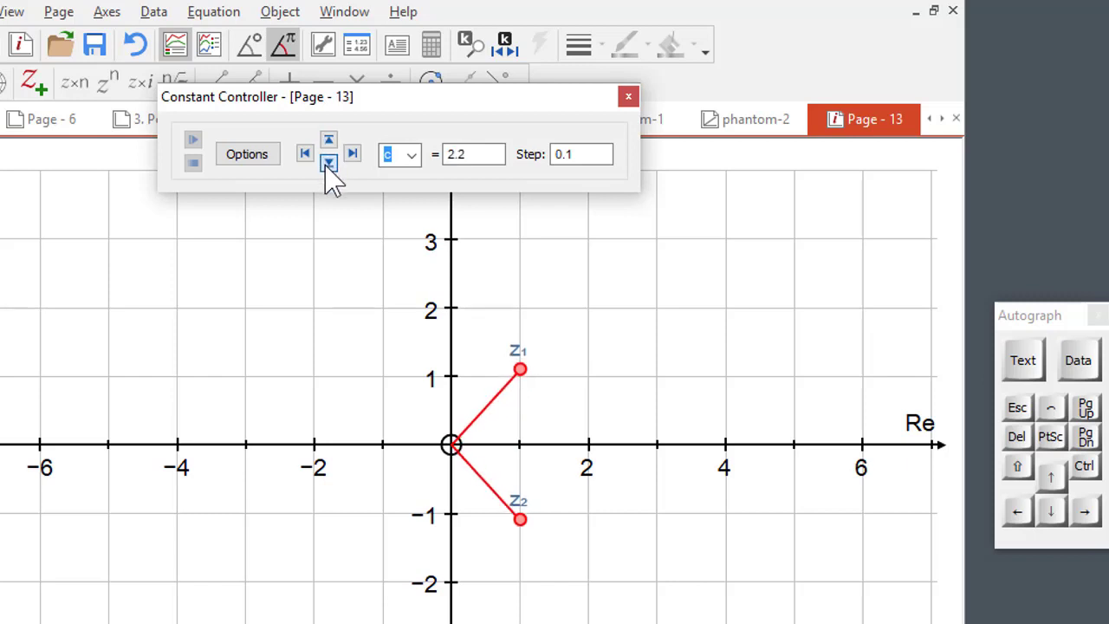
{"action": "left_click", "coordinate": [328, 163]}
{"action": "left_click", "coordinate": [328, 163]}
{"action": "left_click", "coordinate": [328, 162]}
{"action": "left_click", "coordinate": [328, 163]}
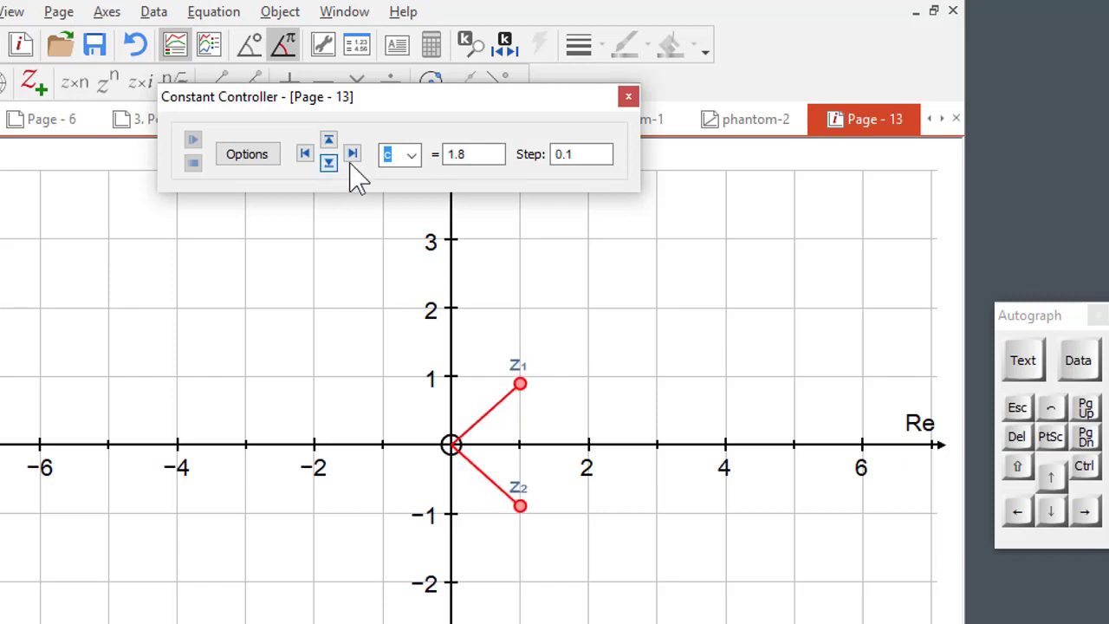
{"action": "left_click", "coordinate": [629, 98]}
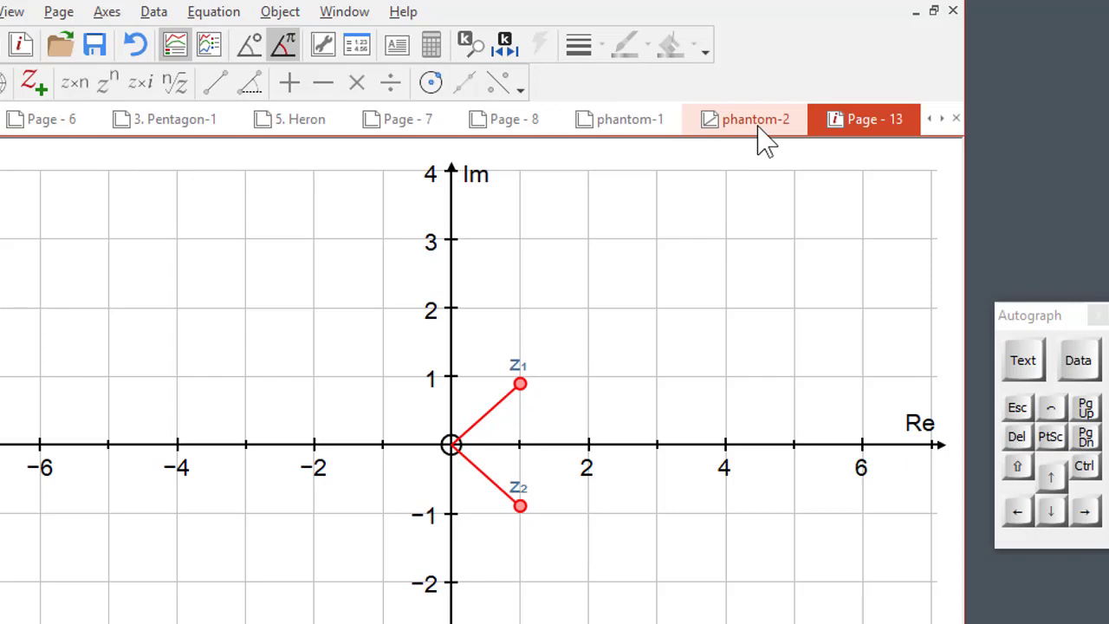
- On the phantom-2 page, bring up the constant c adjuster beside the 3D graph
{"action": "left_click", "coordinate": [760, 130]}
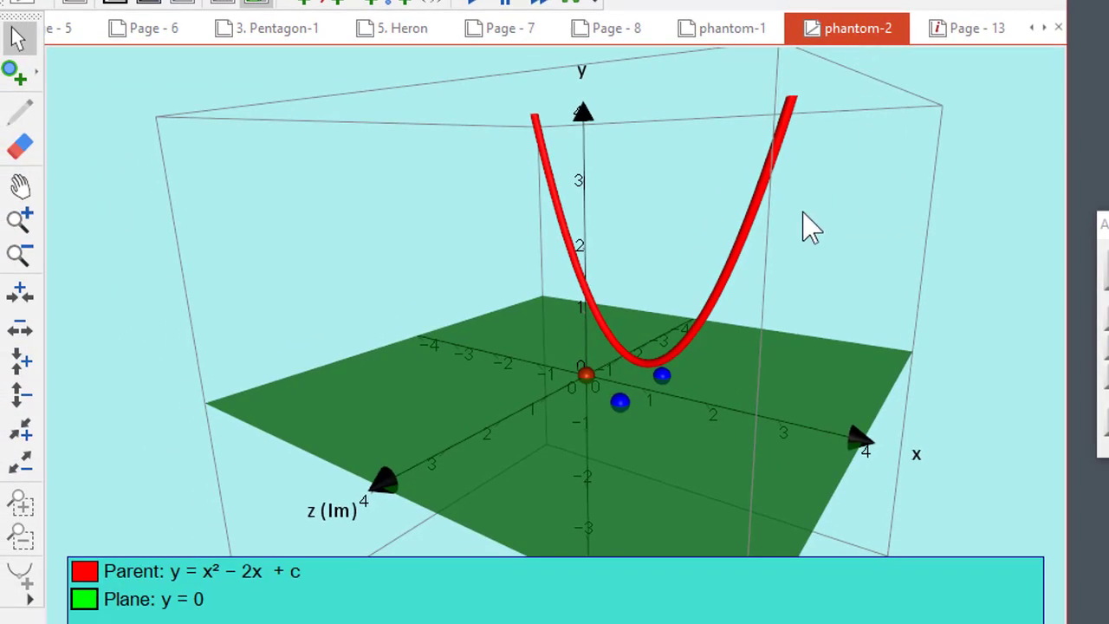
{"action": "left_click", "coordinate": [579, 1]}
{"action": "left_click_drag", "start_coordinate": [407, 57], "coordinate": [438, 0]}
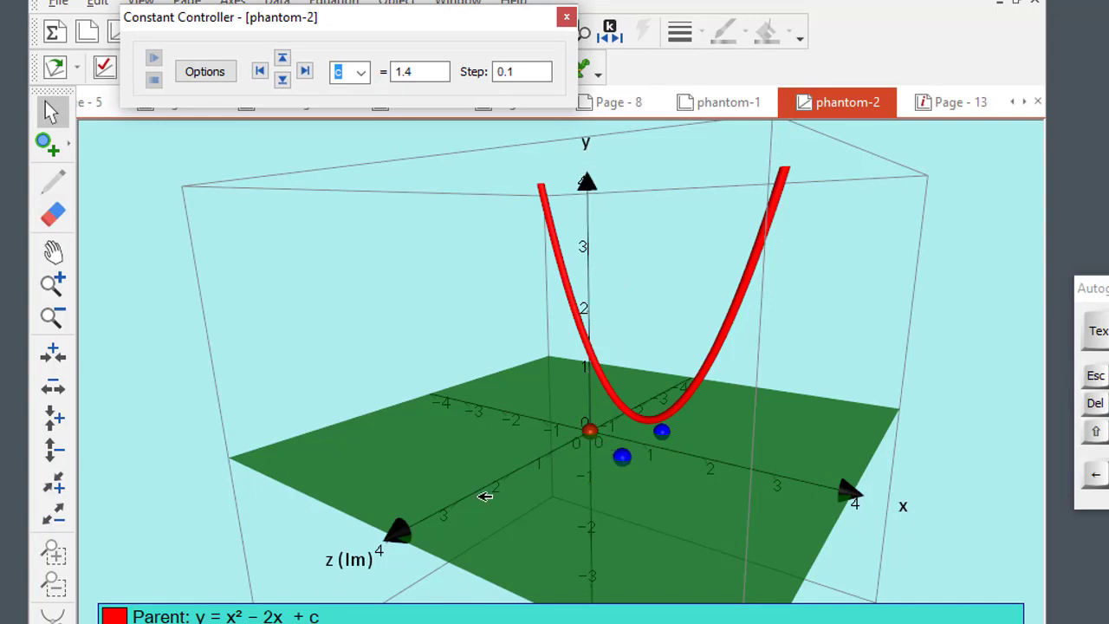
- Lower c from 1.4 through 1 down to 0.2, watching the plane crossings merge and separate
{"action": "left_click", "coordinate": [282, 79]}
{"action": "left_click", "coordinate": [281, 79]}
{"action": "left_click", "coordinate": [282, 79]}
{"action": "left_click", "coordinate": [282, 79]}
{"action": "left_click", "coordinate": [281, 79]}
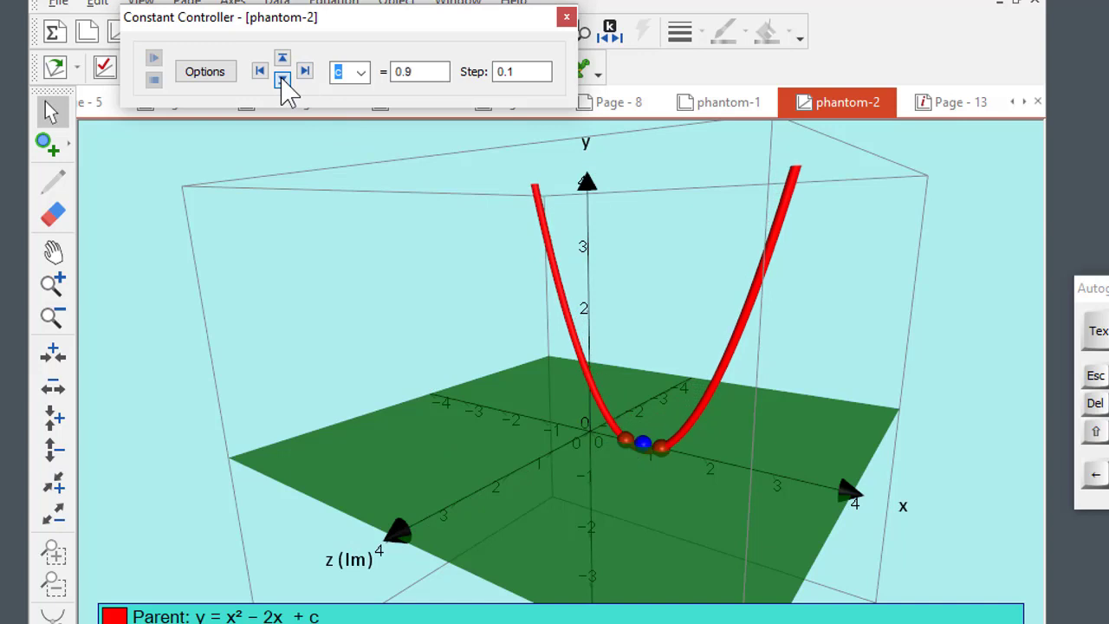
{"action": "left_click", "coordinate": [282, 58]}
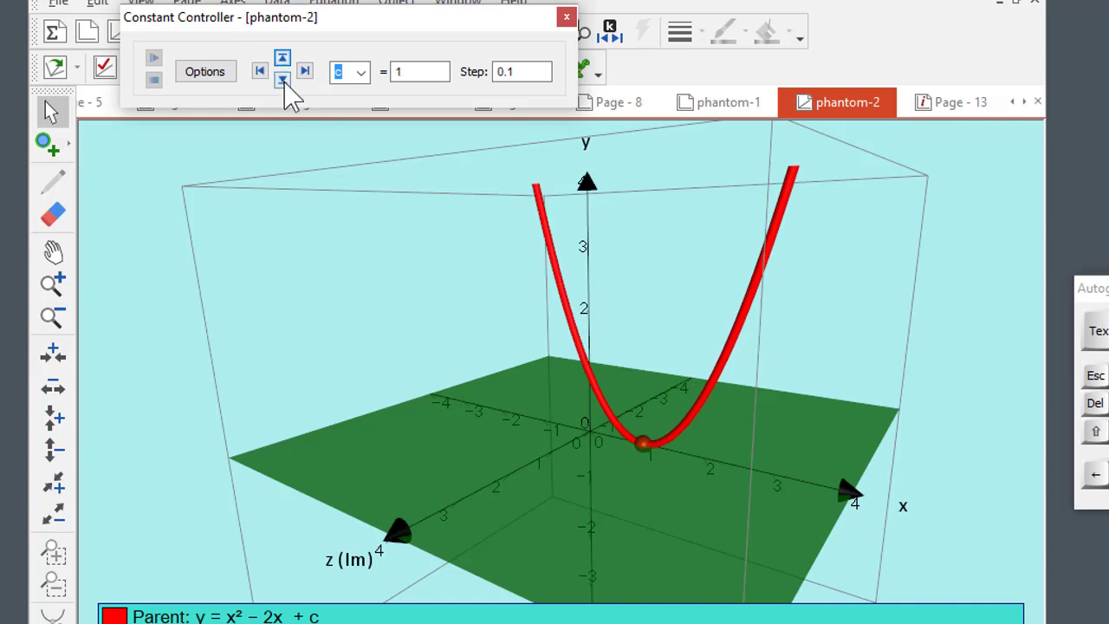
{"action": "left_click", "coordinate": [282, 78]}
{"action": "left_click", "coordinate": [281, 79]}
{"action": "left_click", "coordinate": [281, 79]}
{"action": "left_click", "coordinate": [282, 79]}
{"action": "left_click", "coordinate": [281, 78]}
{"action": "left_click", "coordinate": [282, 79]}
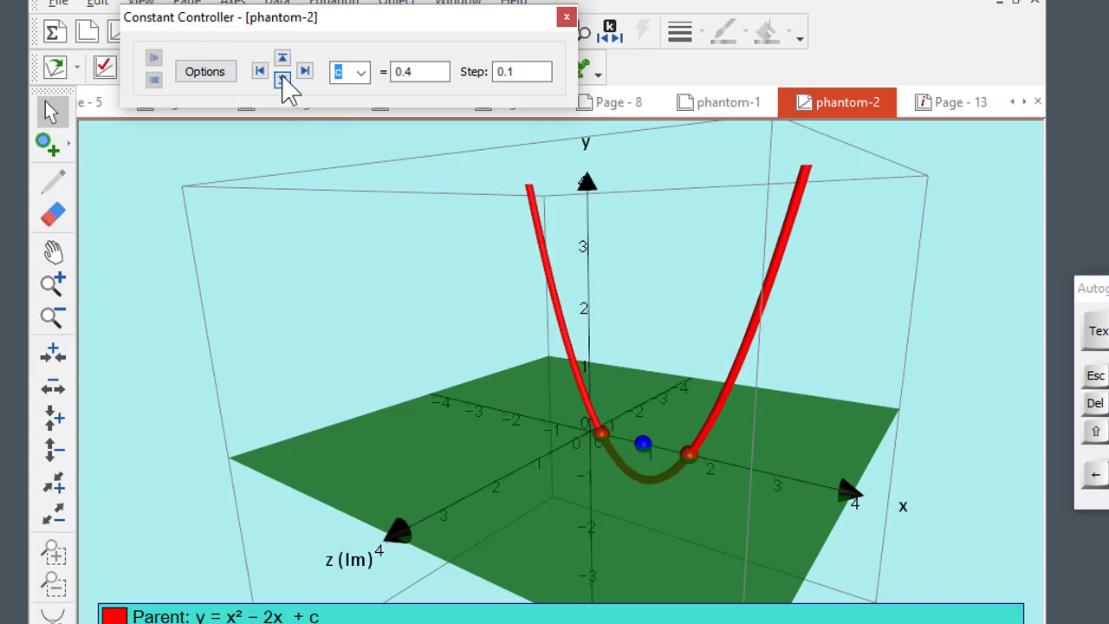
{"action": "left_click", "coordinate": [282, 78]}
{"action": "left_click", "coordinate": [281, 79]}
- Raise c step by step back up to 1.5
{"action": "left_click", "coordinate": [282, 58]}
{"action": "left_click", "coordinate": [281, 59]}
{"action": "left_click", "coordinate": [281, 58]}
{"action": "left_click", "coordinate": [281, 58]}
{"action": "left_click", "coordinate": [282, 58]}
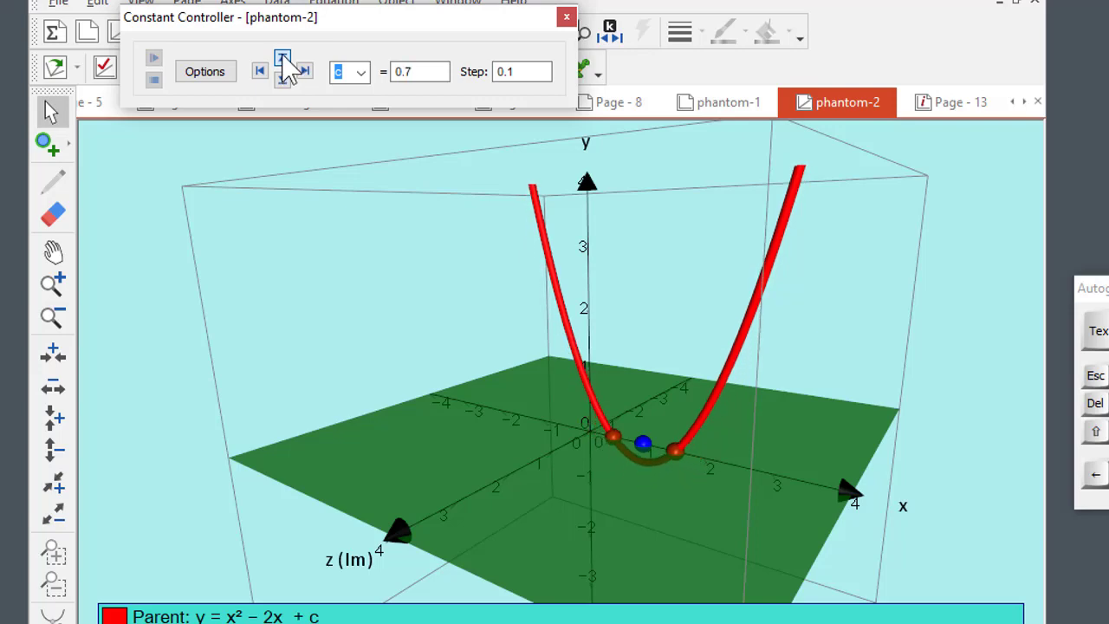
{"action": "left_click", "coordinate": [281, 58]}
{"action": "left_click", "coordinate": [282, 58]}
{"action": "left_click", "coordinate": [282, 58]}
{"action": "left_click", "coordinate": [282, 58]}
{"action": "left_click", "coordinate": [282, 58]}
{"action": "left_click", "coordinate": [282, 59]}
{"action": "left_click", "coordinate": [282, 58]}
{"action": "left_click", "coordinate": [281, 59]}
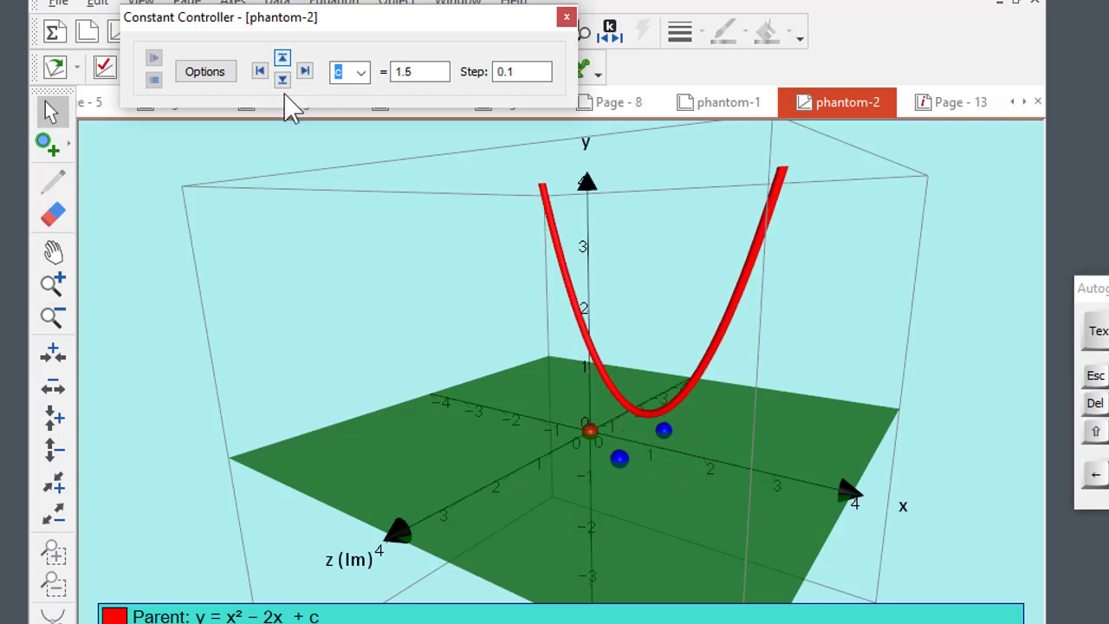
- Turn the 3D scene to face the plane, then close the c adjuster and create Page 14
{"action": "left_click_drag", "start_coordinate": [440, 574], "coordinate": [468, 561]}
{"action": "left_click_drag", "start_coordinate": [478, 350], "coordinate": [513, 341]}
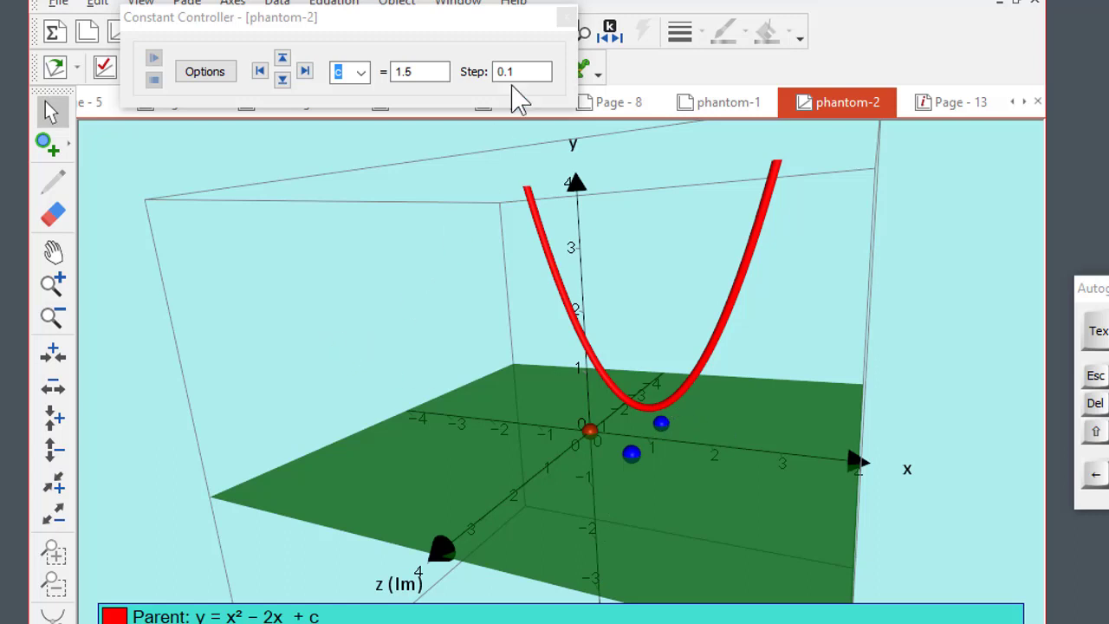
{"action": "left_click", "coordinate": [567, 21]}
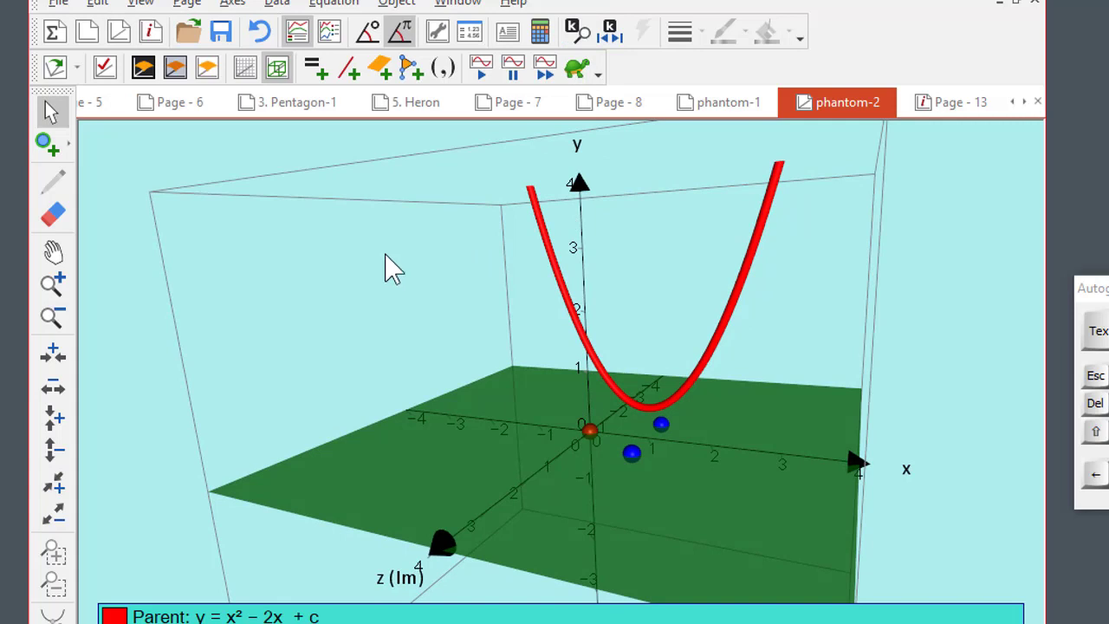
{"action": "left_click", "coordinate": [149, 33]}
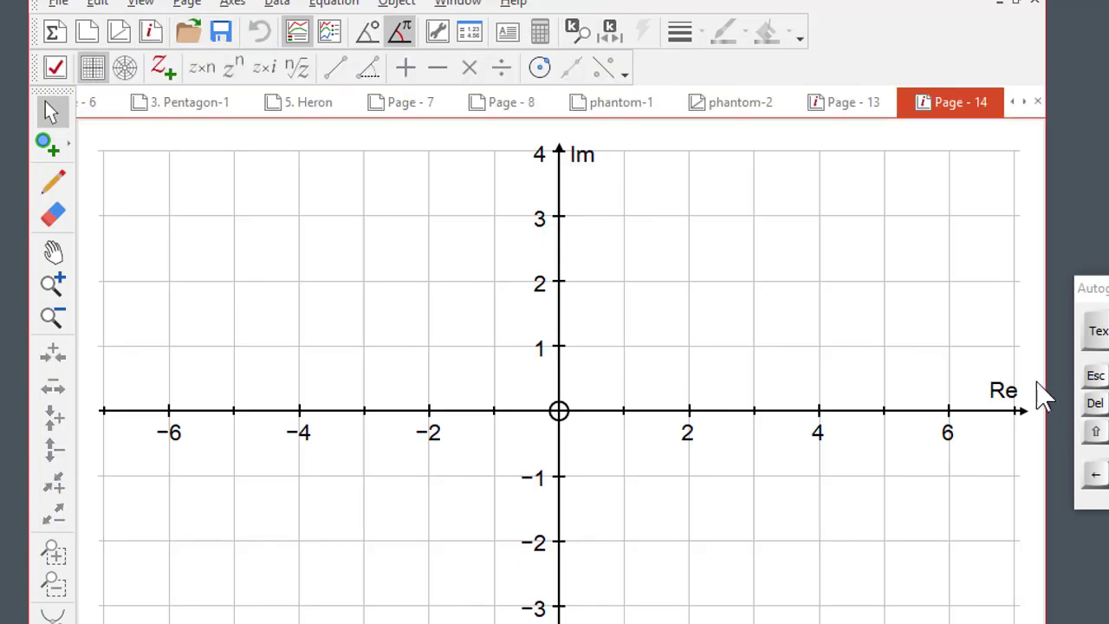
- Plot points z1 = 2+i and z2 = 1+2i on the Argand diagram
{"action": "left_click", "coordinate": [59, 147]}
{"action": "left_click", "coordinate": [690, 347]}
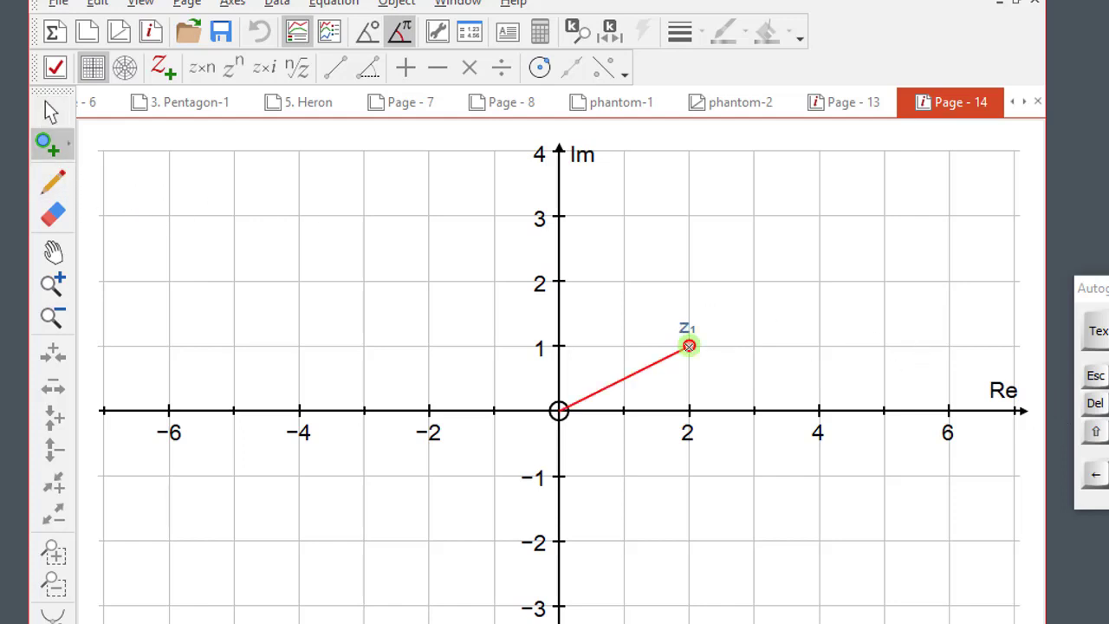
{"action": "left_click", "coordinate": [624, 281]}
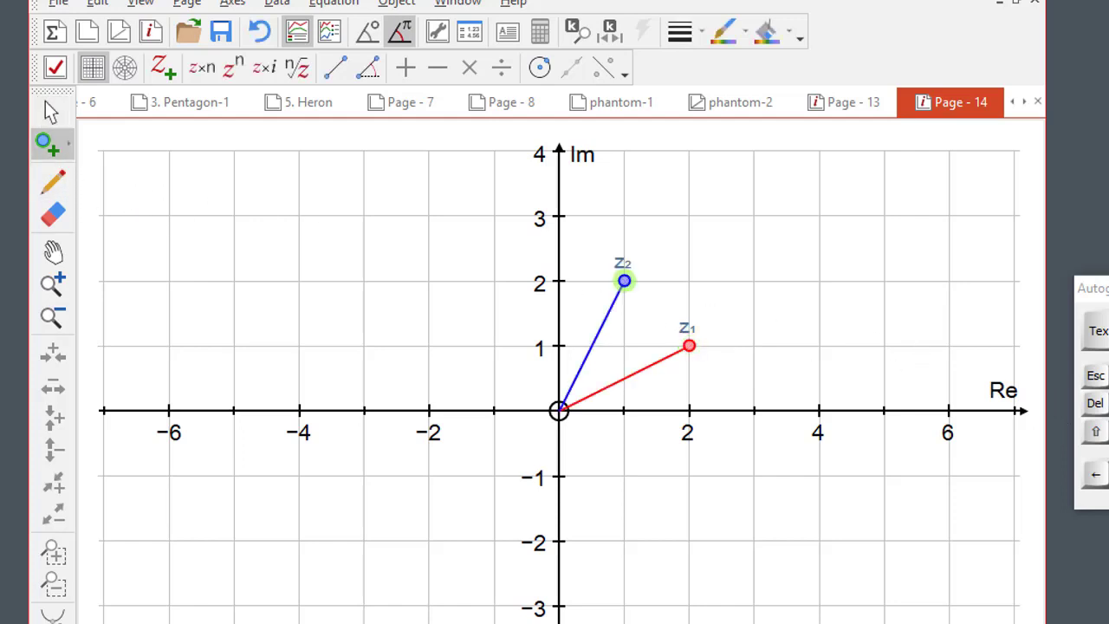
- Create z3 = z1 + z2 and drag z2 to watch the sum follow
{"action": "left_click", "coordinate": [50, 111]}
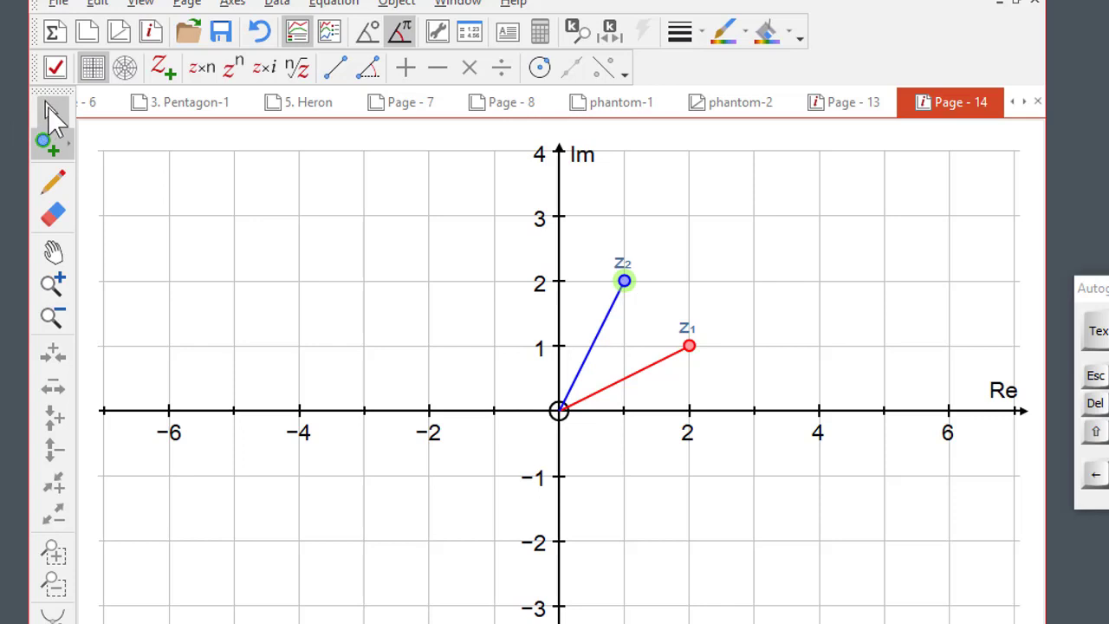
{"action": "left_click", "coordinate": [691, 347], "text": "ctrl"}
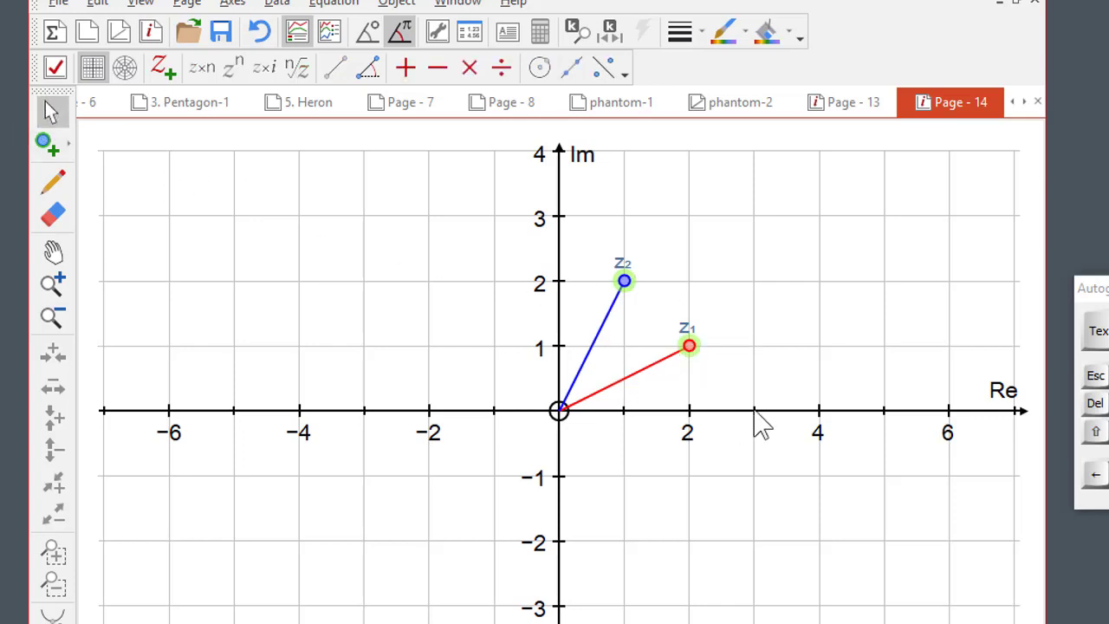
{"action": "left_click", "coordinate": [406, 70]}
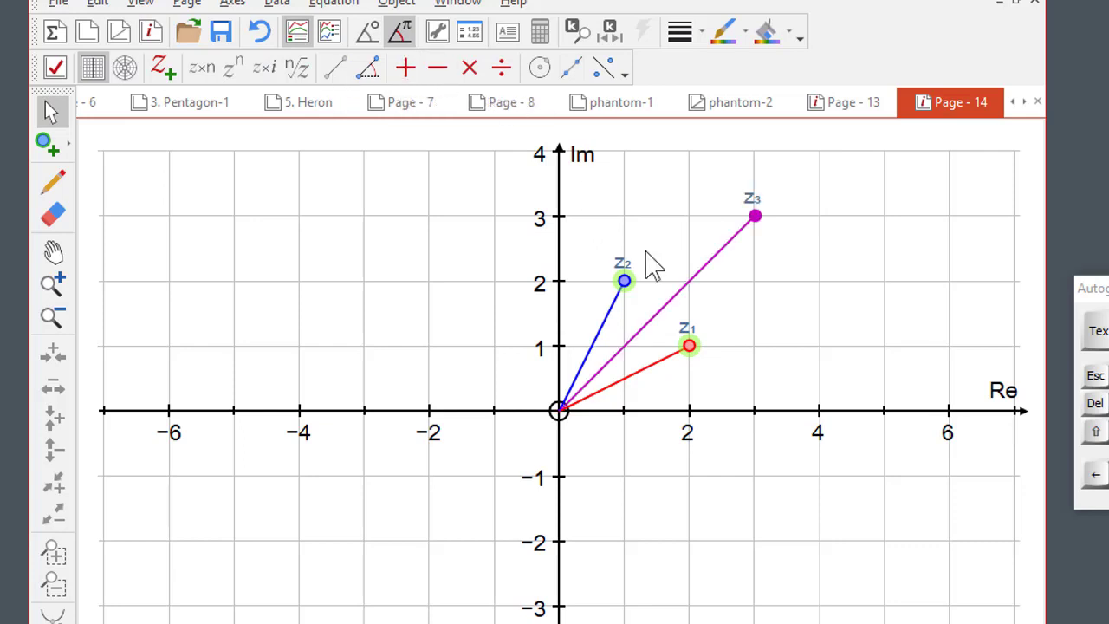
{"action": "mouse_move", "coordinate": [626, 284]}
{"action": "left_mouse_down"}
{"action": "mouse_move", "coordinate": [587, 252]}
{"action": "mouse_move", "coordinate": [364, 346]}
{"action": "mouse_move", "coordinate": [507, 491]}
{"action": "mouse_move", "coordinate": [408, 376]}
{"action": "mouse_move", "coordinate": [609, 304]}
{"action": "mouse_move", "coordinate": [624, 283]}
{"action": "left_mouse_up"}
- Create z4 = z2 × i and drag z2 to watch z3 and z4 respond
{"action": "left_click", "coordinate": [641, 320]}
{"action": "left_click", "coordinate": [623, 283]}
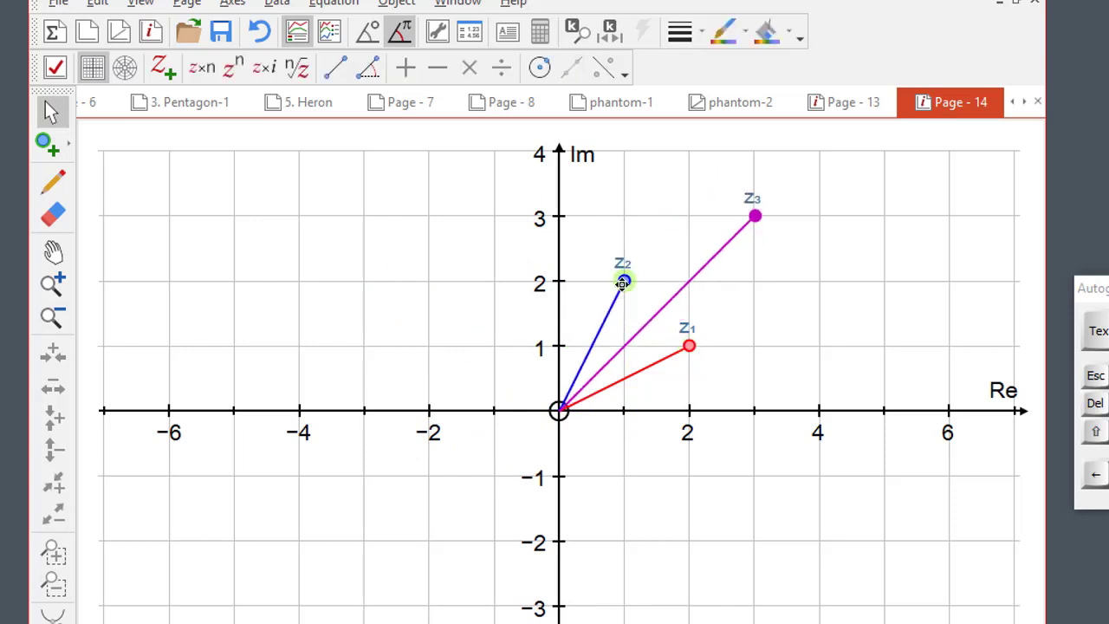
{"action": "left_click", "coordinate": [265, 68]}
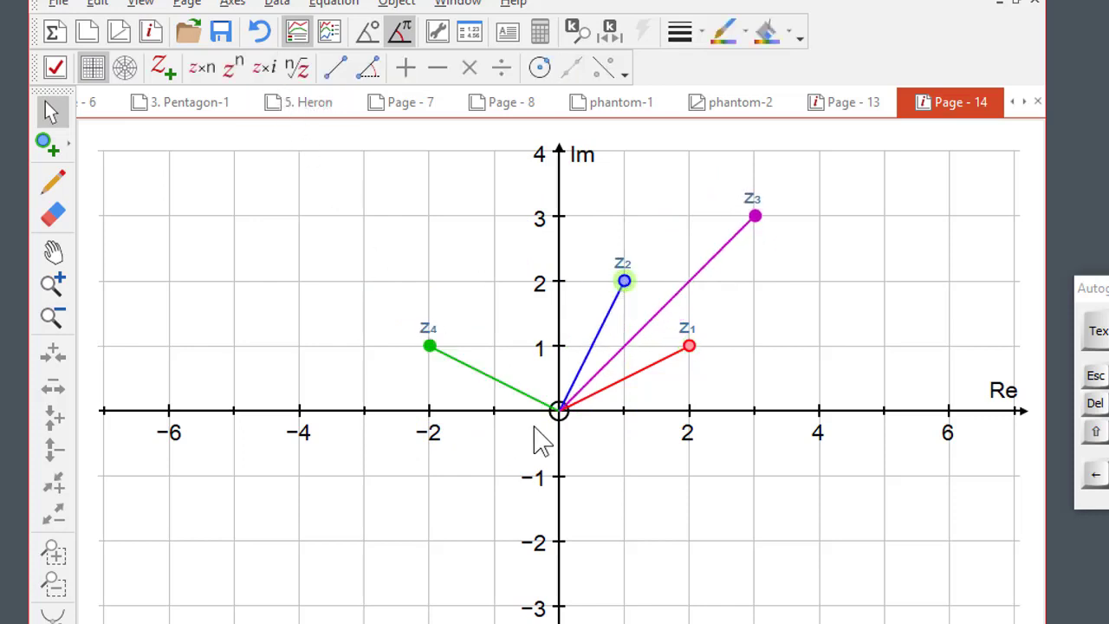
{"action": "mouse_move", "coordinate": [625, 280]}
{"action": "left_mouse_down"}
{"action": "mouse_move", "coordinate": [572, 272]}
{"action": "mouse_move", "coordinate": [471, 324]}
{"action": "mouse_move", "coordinate": [625, 283]}
{"action": "left_mouse_up"}
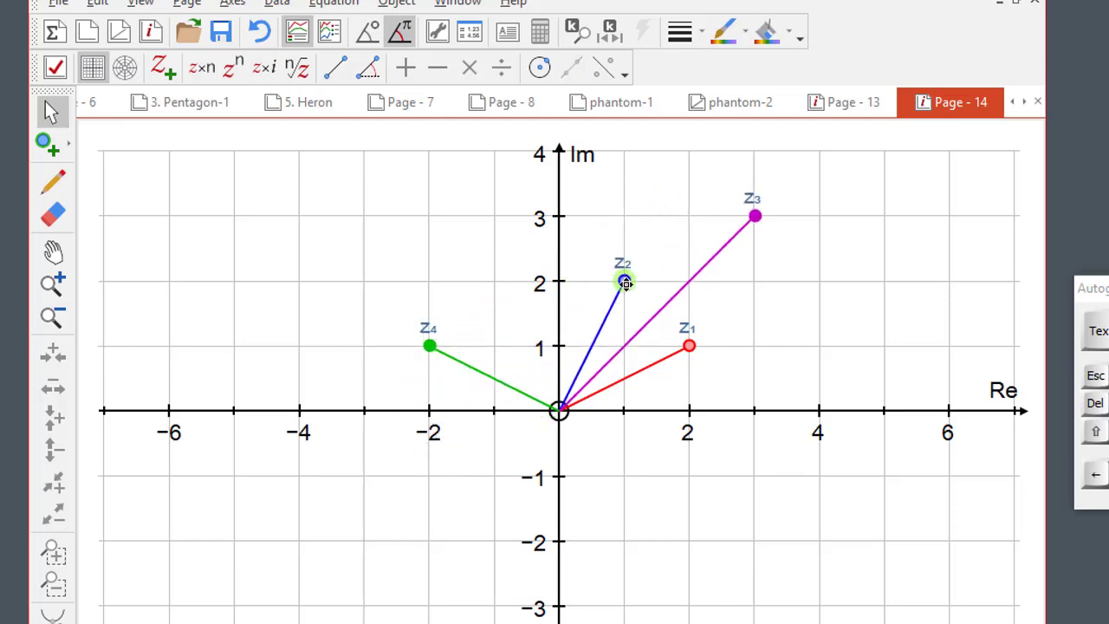
{"action": "left_click", "coordinate": [594, 326]}
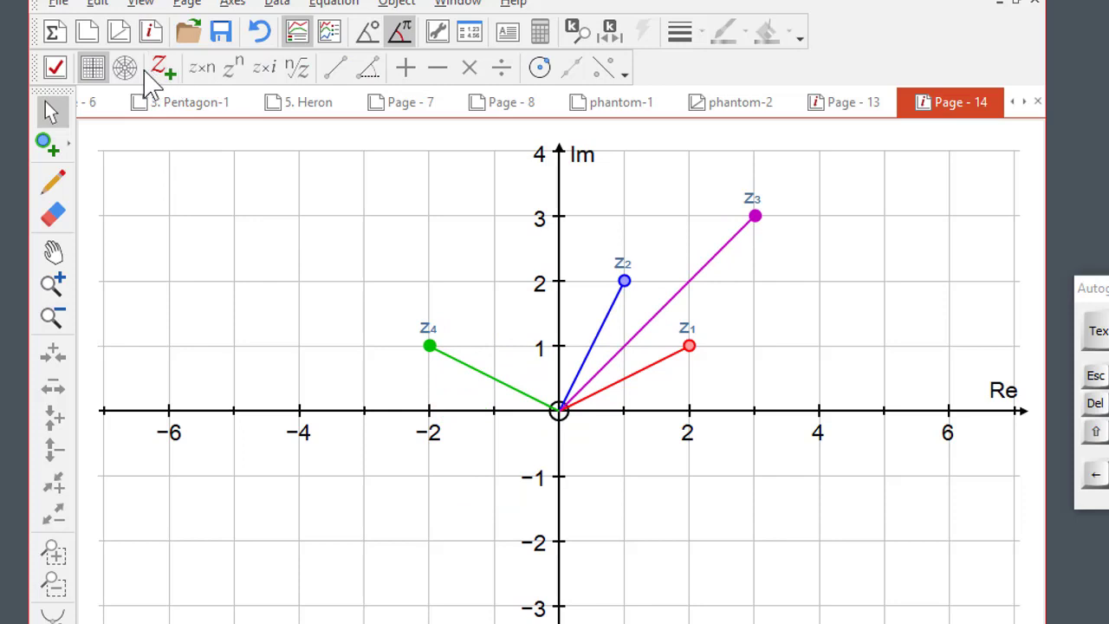
- Start Page 15 with a polar grid and place point z1 near 1.4+1.4i
{"action": "left_click", "coordinate": [150, 32]}
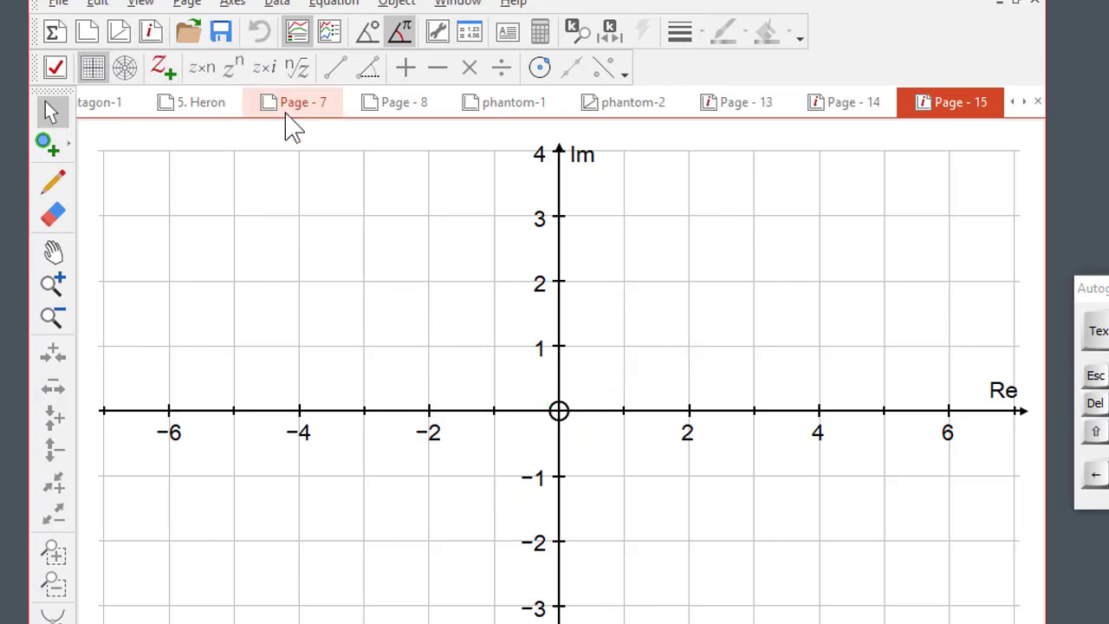
{"action": "left_click", "coordinate": [124, 68]}
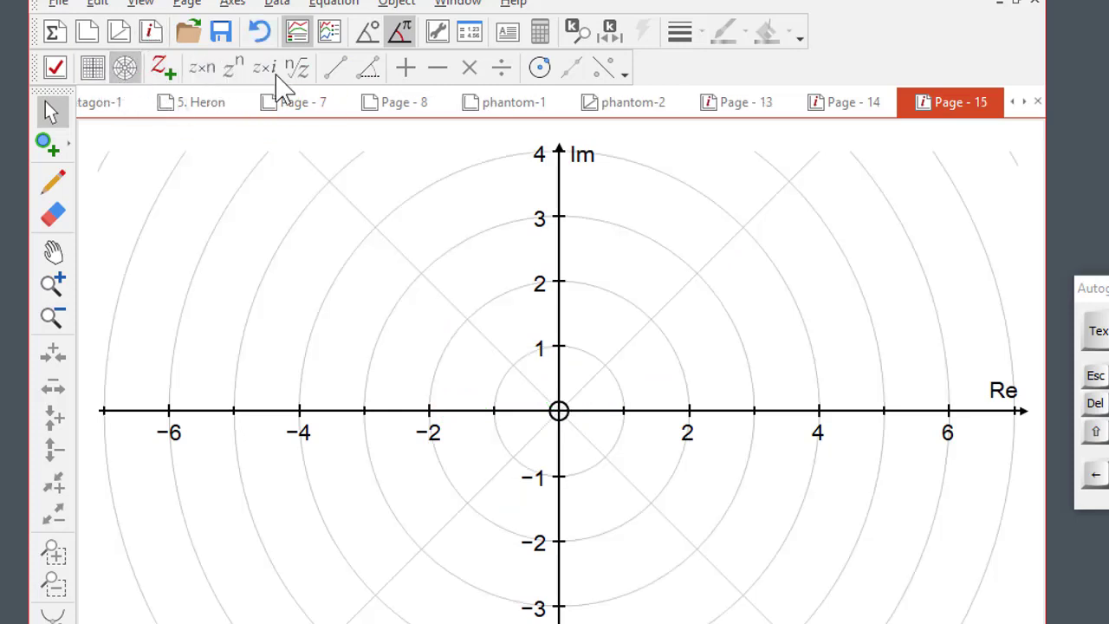
{"action": "left_click", "coordinate": [47, 144]}
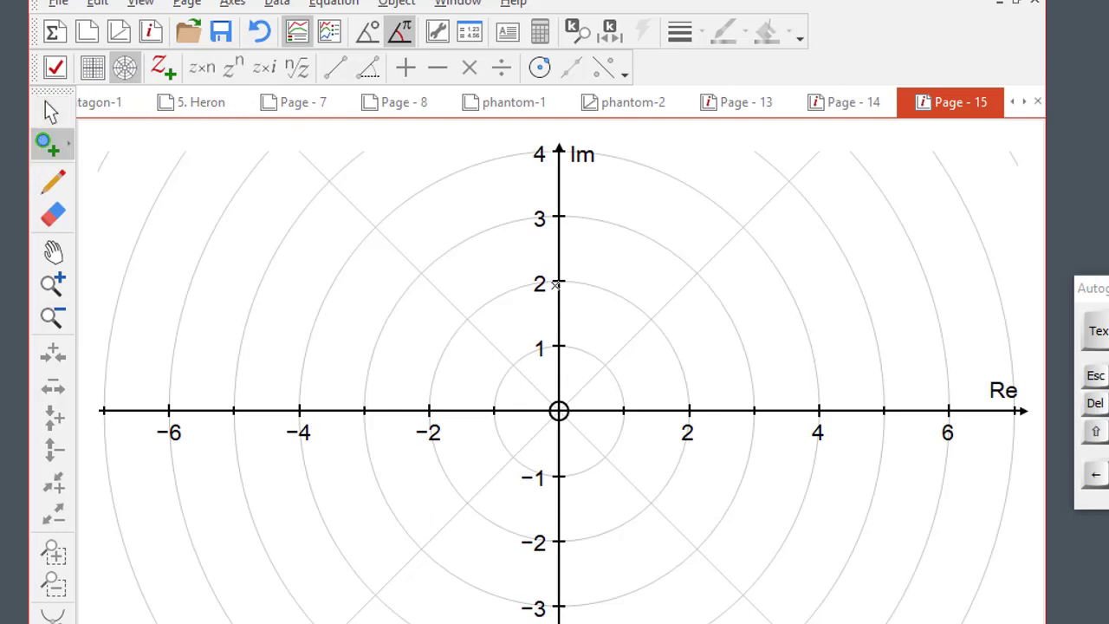
{"action": "left_click", "coordinate": [649, 320]}
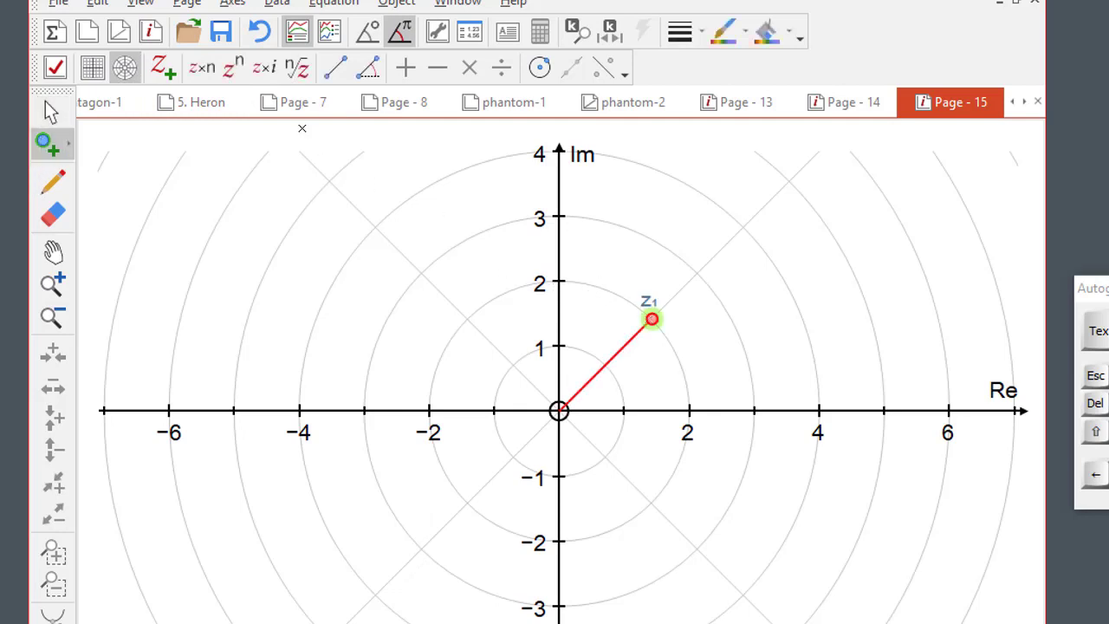
- Raise z1 to power 2 to create z2 = z1² and drag z1 to test it
{"action": "left_click", "coordinate": [231, 68]}
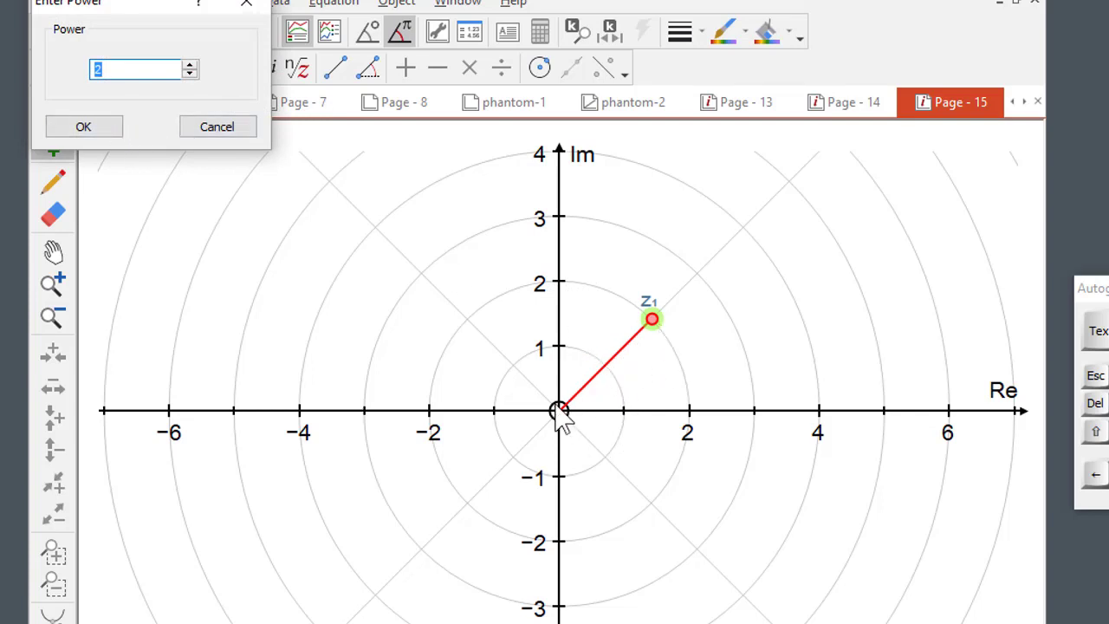
{"action": "left_click", "coordinate": [81, 126]}
{"action": "mouse_move", "coordinate": [651, 320]}
{"action": "left_mouse_down"}
{"action": "mouse_move", "coordinate": [716, 355]}
{"action": "mouse_move", "coordinate": [698, 408]}
{"action": "mouse_move", "coordinate": [577, 304]}
{"action": "mouse_move", "coordinate": [554, 316]}
{"action": "mouse_move", "coordinate": [651, 321]}
{"action": "left_mouse_up"}
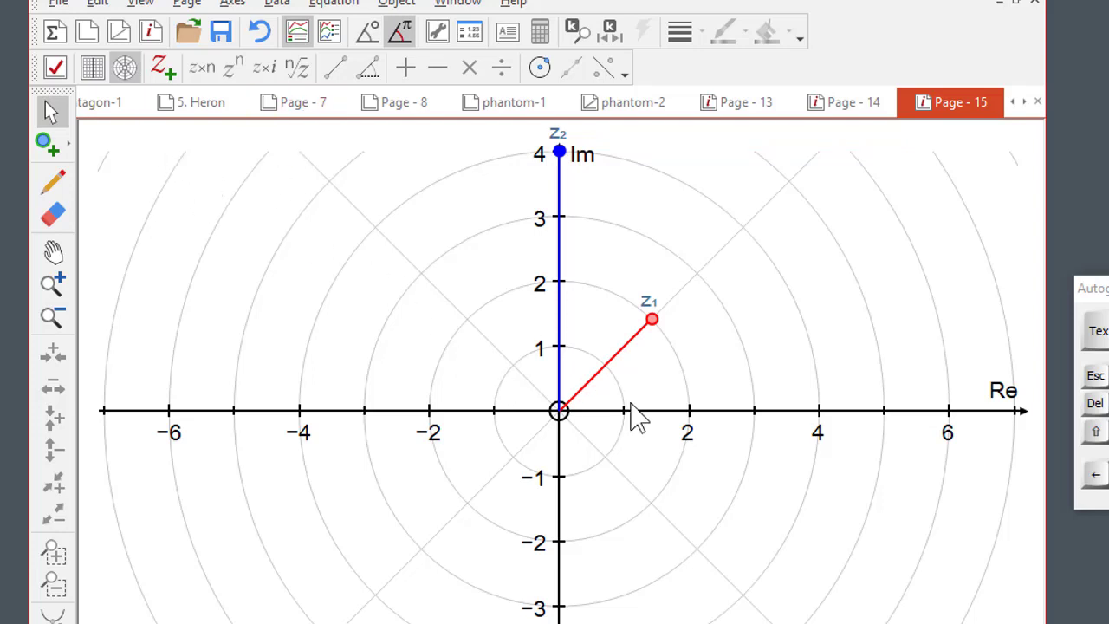
- Place z3 at 4, plot its square roots z4, then drag z3 to −4 so the roots sit at ±2i
{"action": "left_click", "coordinate": [47, 144]}
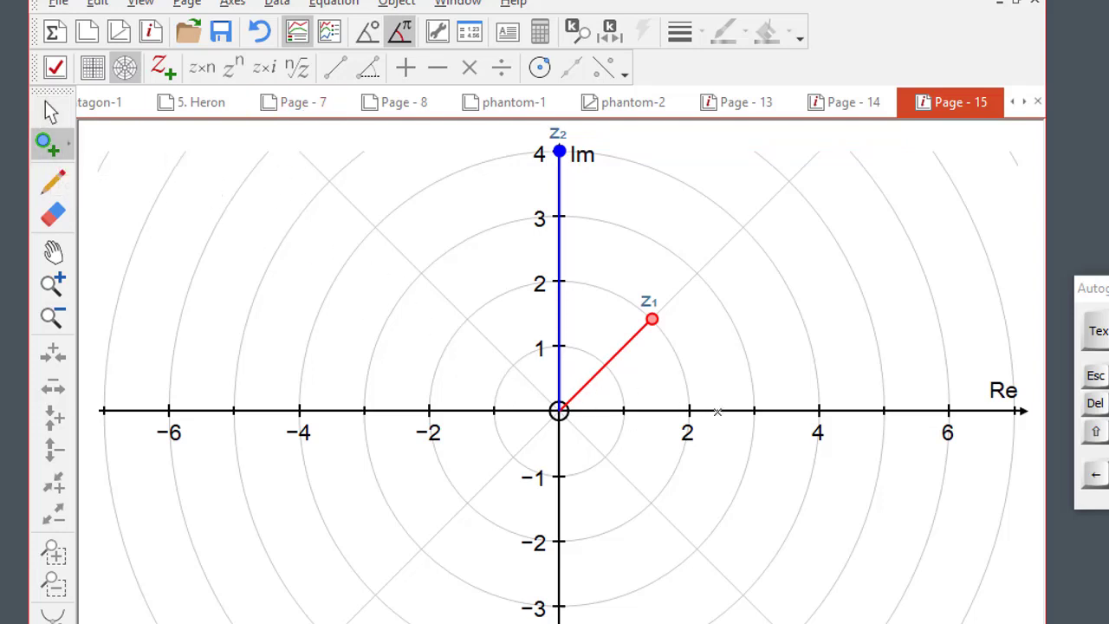
{"action": "left_click", "coordinate": [818, 410]}
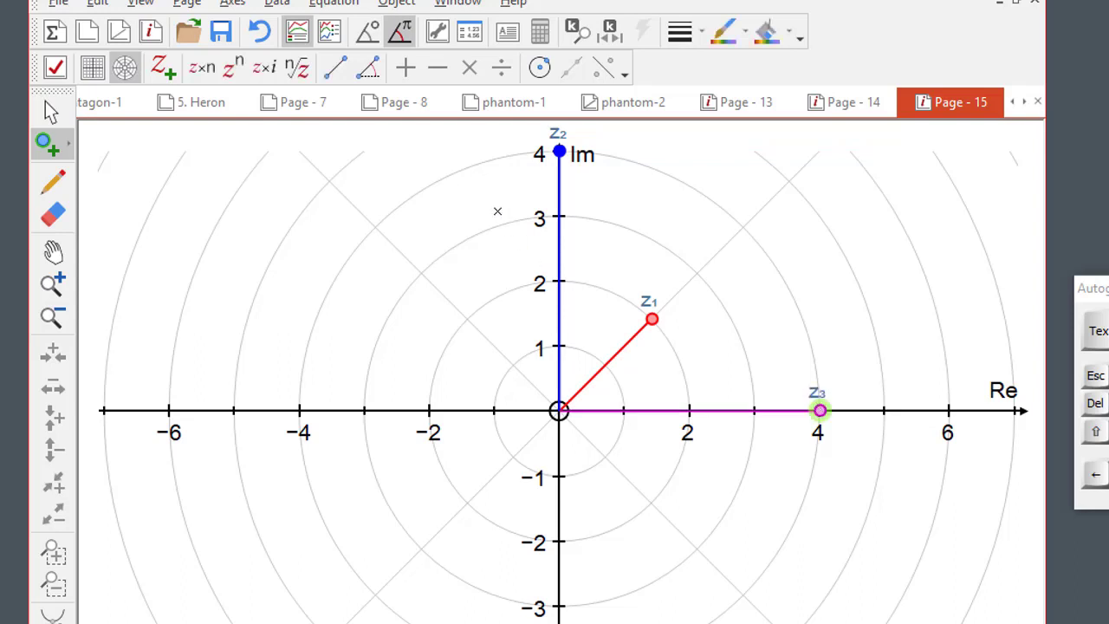
{"action": "left_click", "coordinate": [294, 68]}
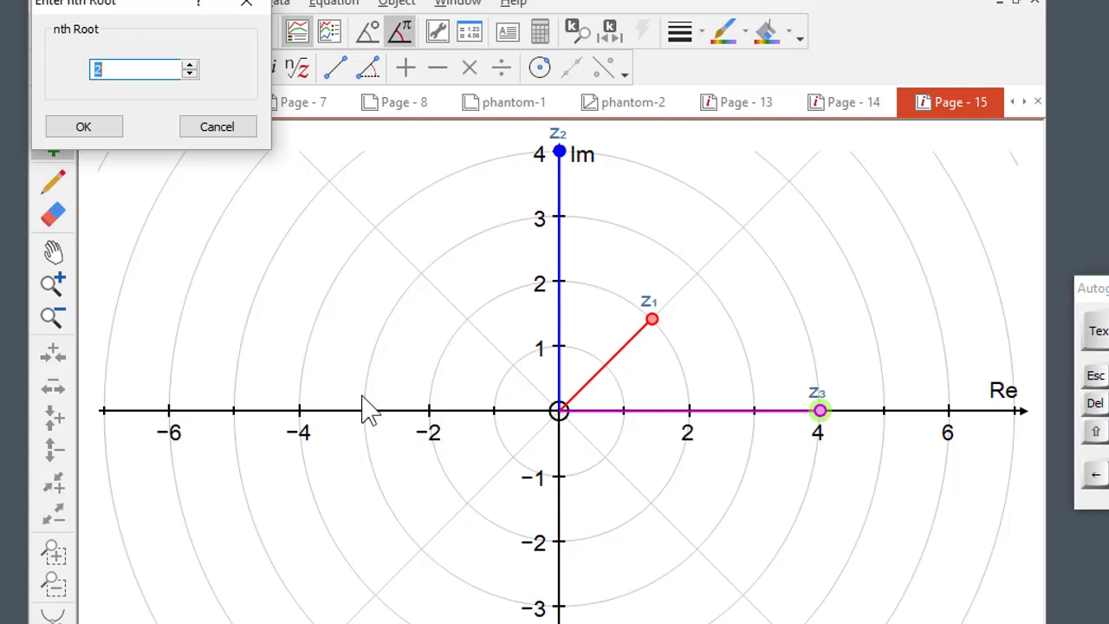
{"action": "left_click", "coordinate": [106, 130]}
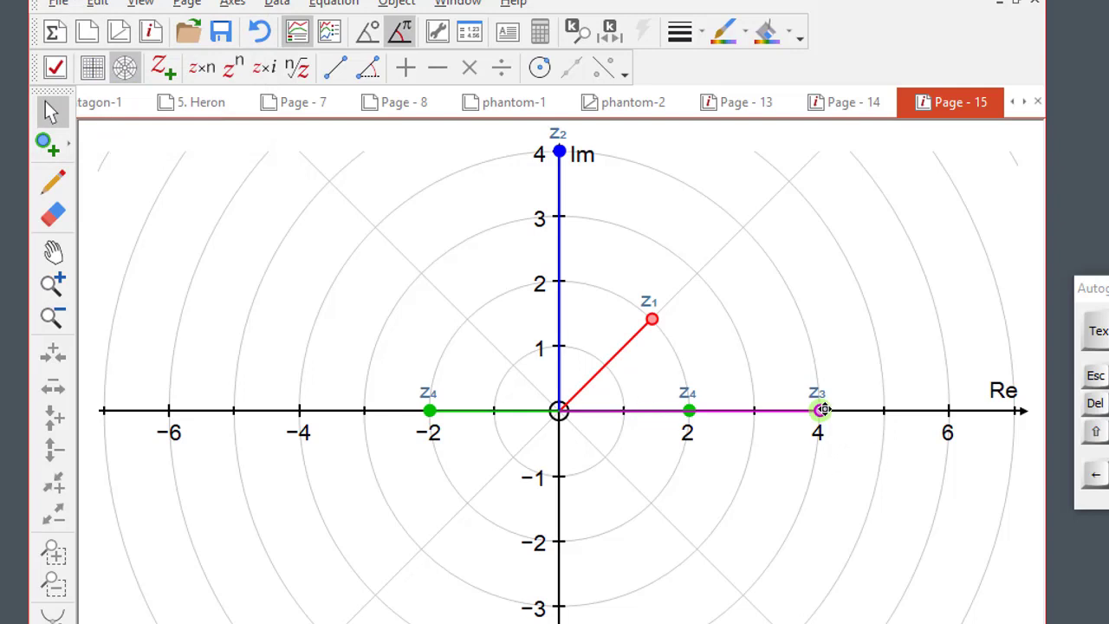
{"action": "left_click_drag", "start_coordinate": [823, 410], "coordinate": [298, 412]}
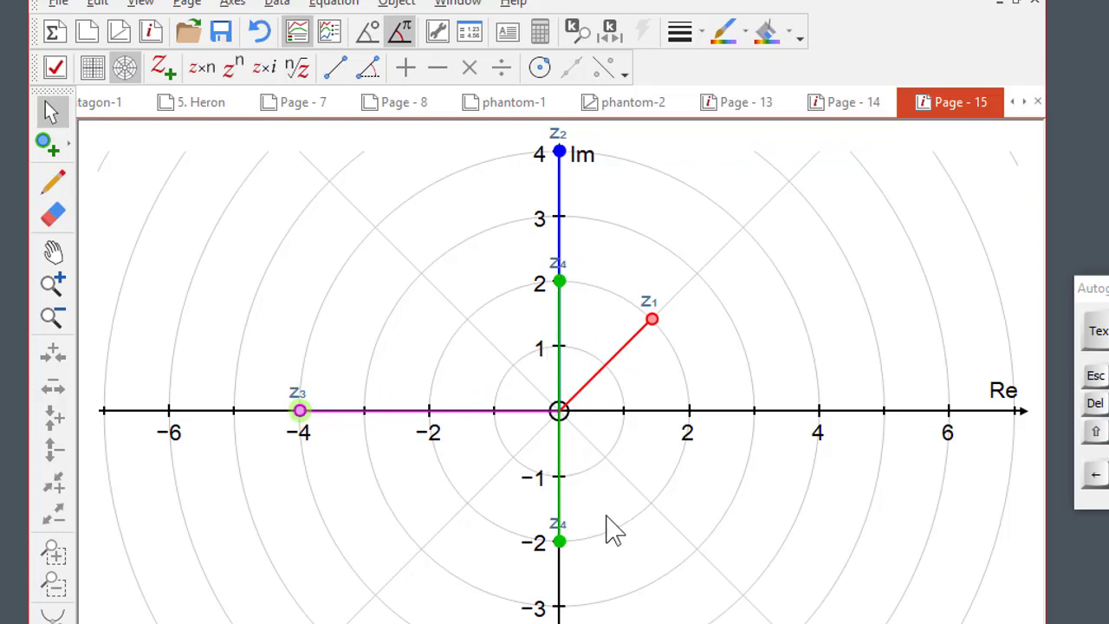
- Step the root order of z3 from 2 up to 7 and back to 3, leaving three cube roots
{"action": "left_click", "coordinate": [561, 543]}
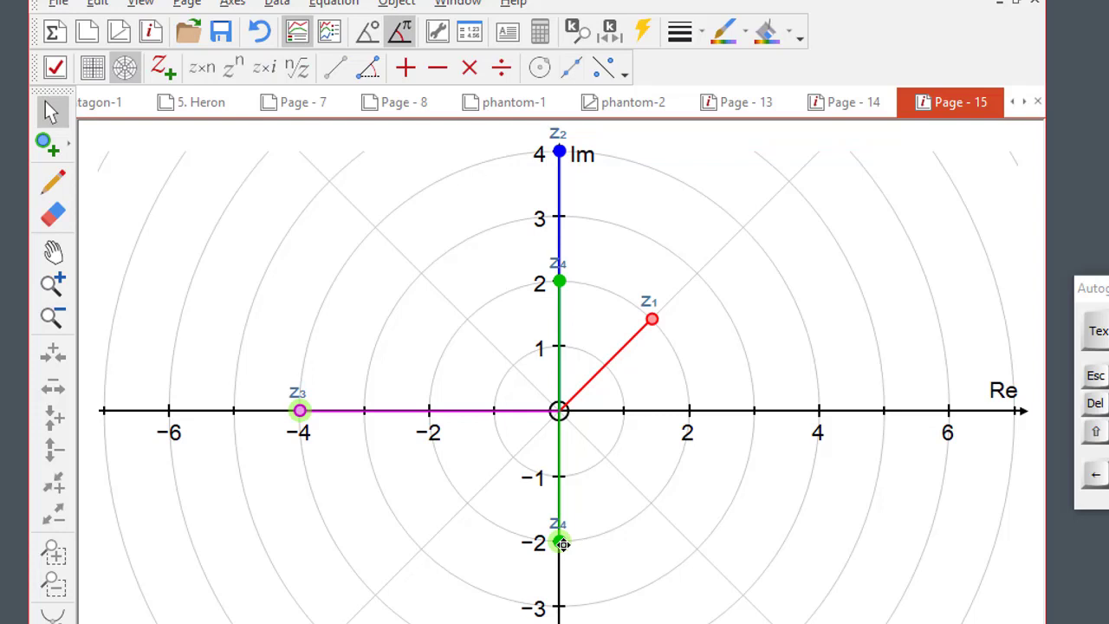
{"action": "left_click", "coordinate": [641, 32]}
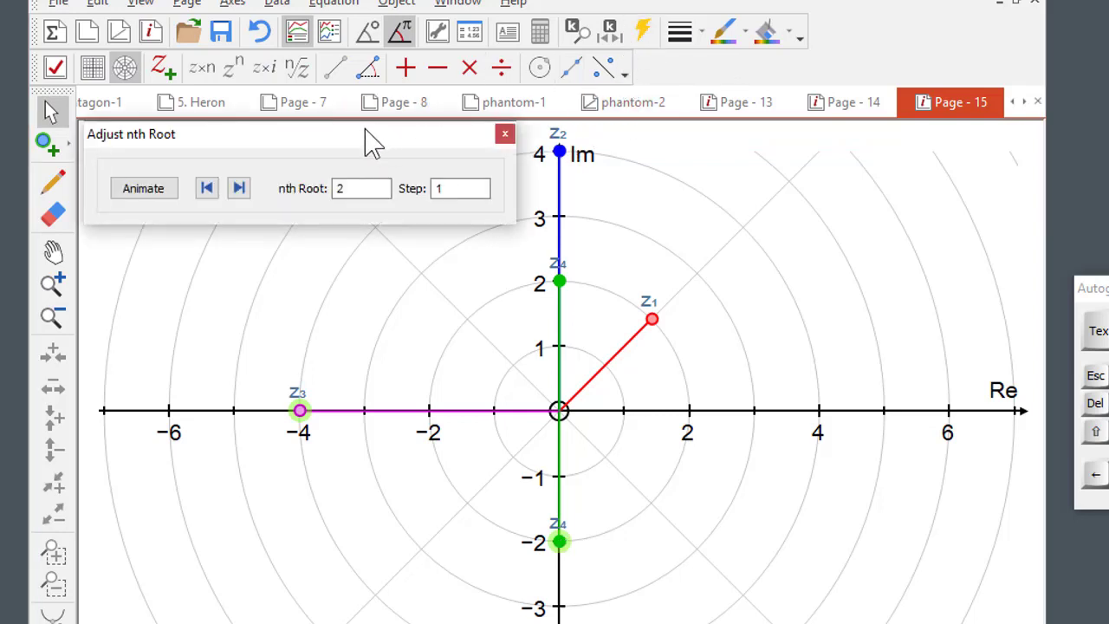
{"action": "left_click_drag", "start_coordinate": [370, 151], "coordinate": [382, 99]}
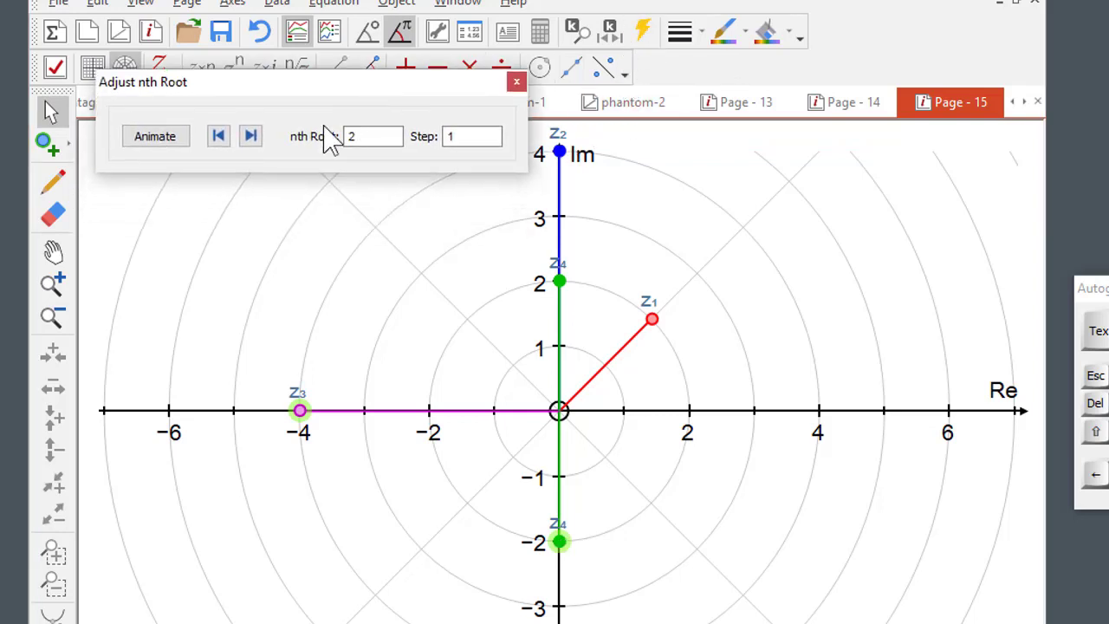
{"action": "left_click", "coordinate": [250, 137]}
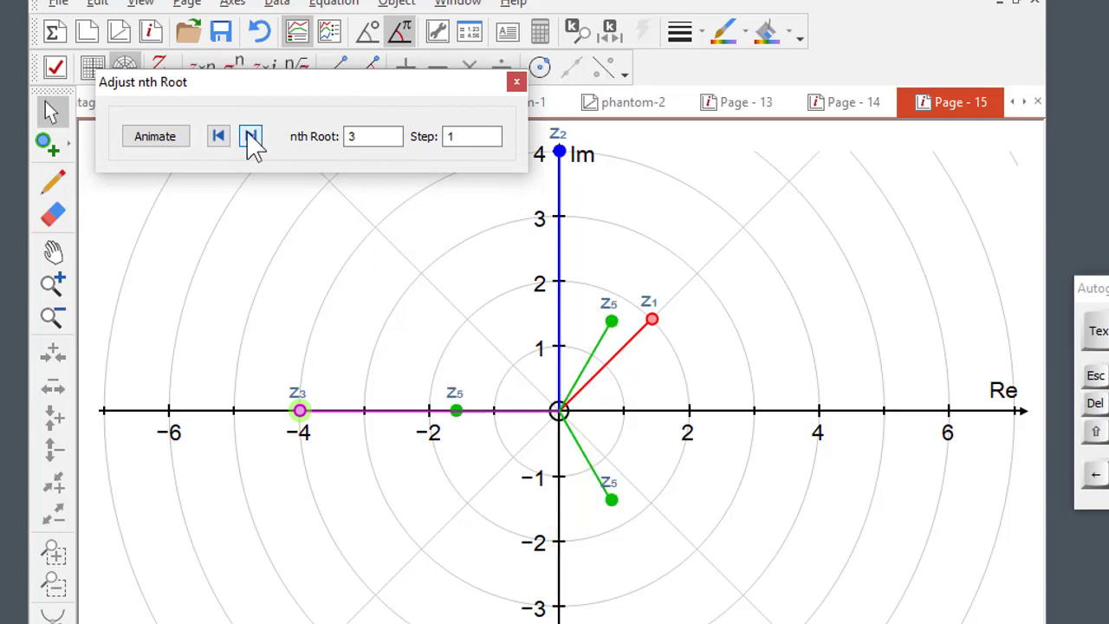
{"action": "left_click", "coordinate": [251, 137]}
{"action": "left_click", "coordinate": [251, 139]}
{"action": "left_click", "coordinate": [251, 138]}
{"action": "left_click", "coordinate": [251, 139]}
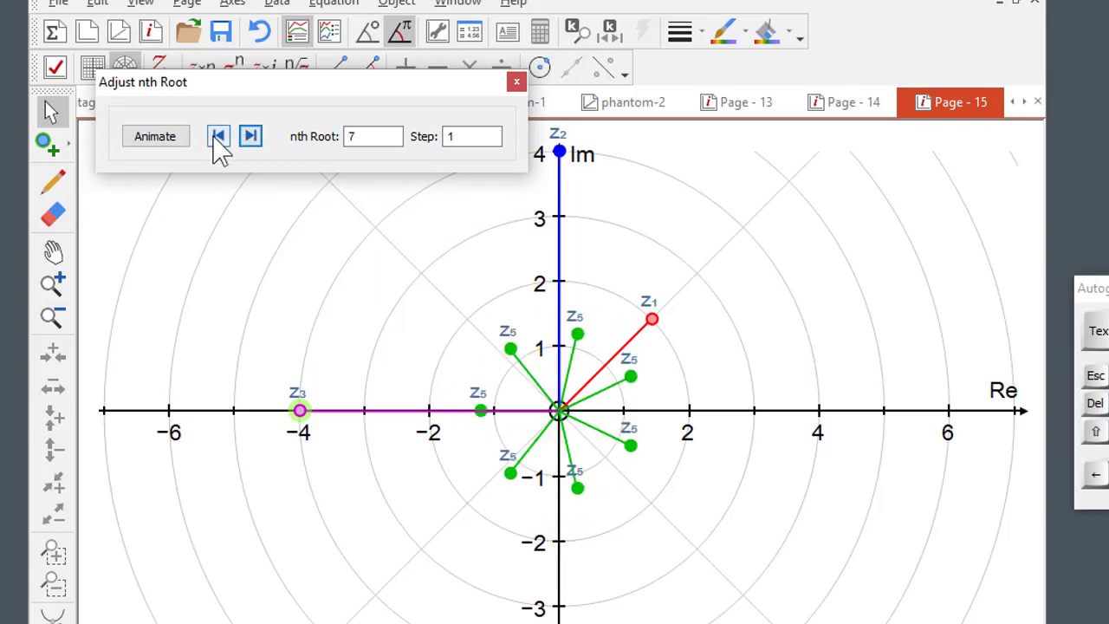
{"action": "left_click", "coordinate": [220, 139]}
{"action": "left_click", "coordinate": [220, 139]}
{"action": "left_click", "coordinate": [219, 139]}
{"action": "left_click", "coordinate": [219, 139]}
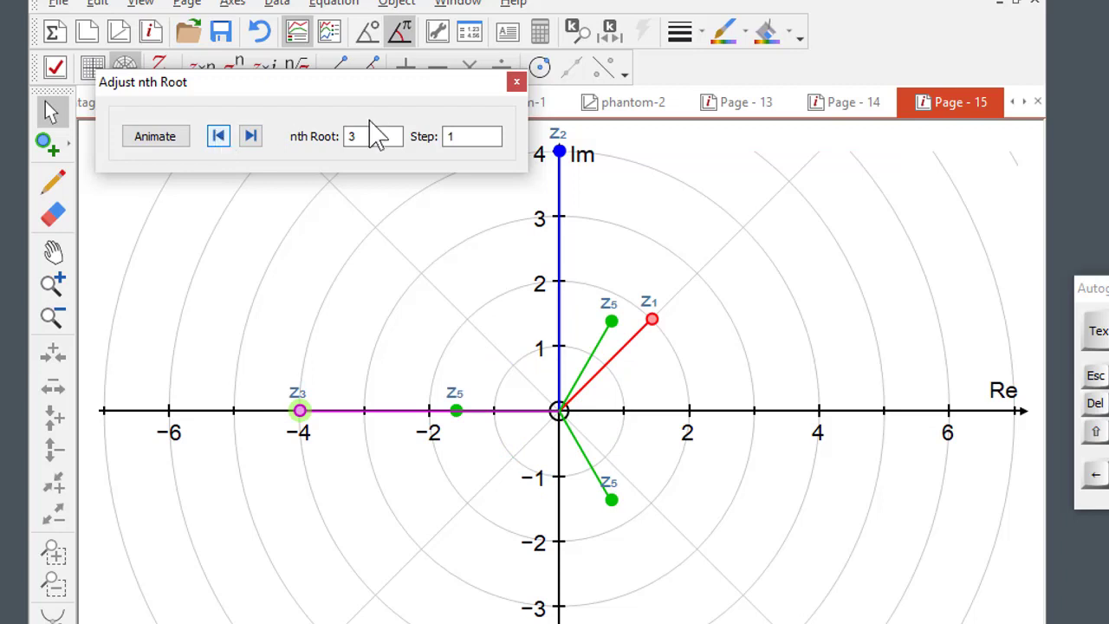
{"action": "left_click", "coordinate": [515, 84]}
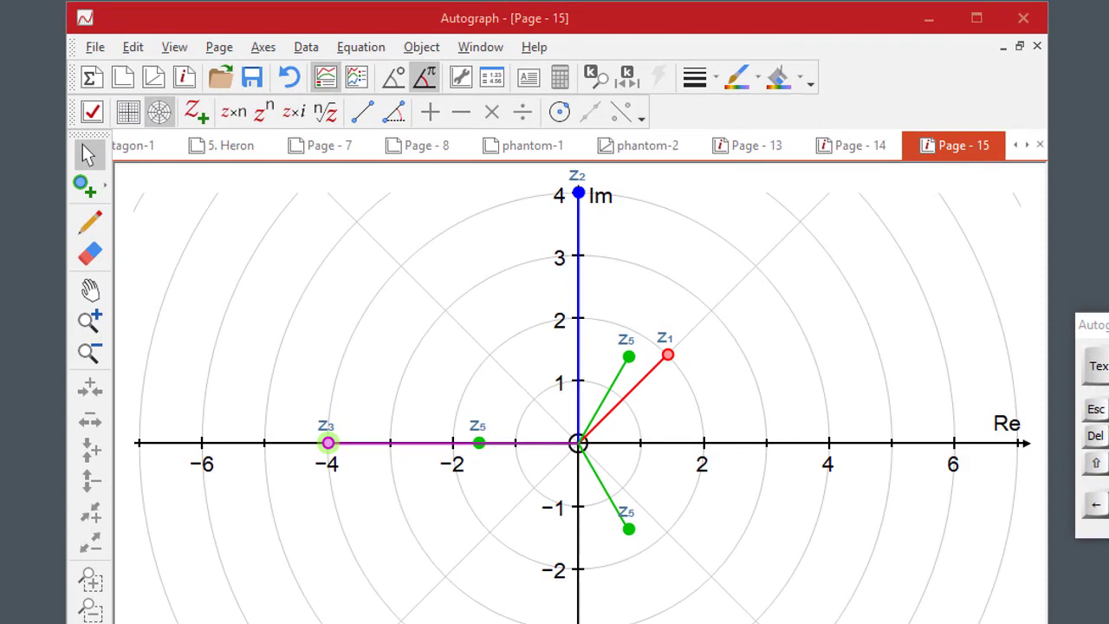
- Flip back through Page 14, Page 13, phantom-2, phantom-1, Page 8 and Page 7
{"action": "left_click", "coordinate": [943, 153]}
{"action": "left_click", "coordinate": [869, 156]}
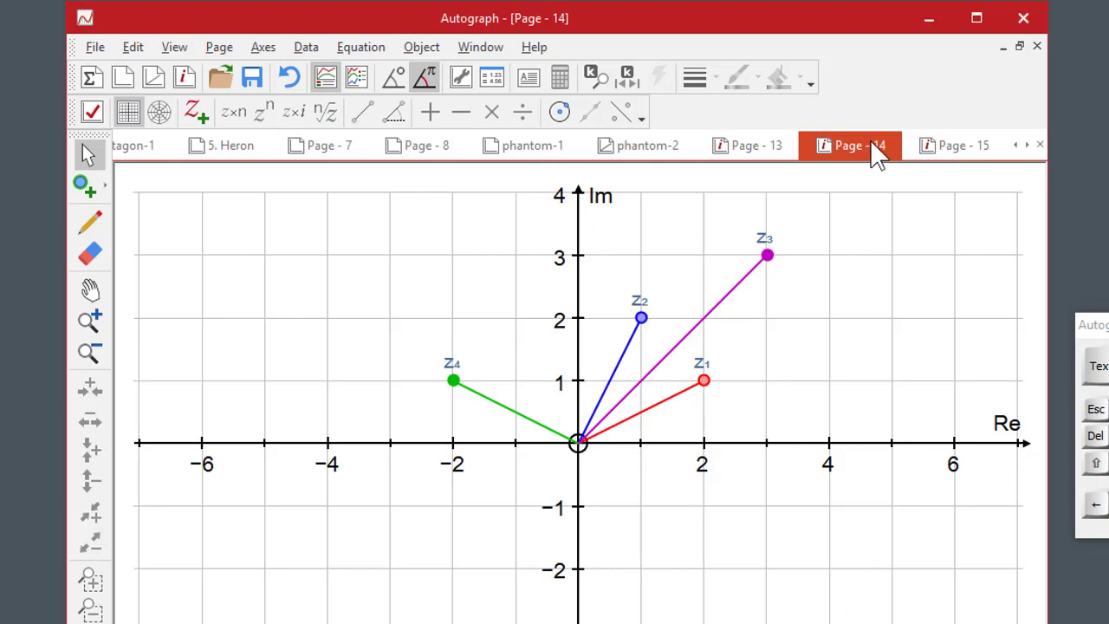
{"action": "left_click", "coordinate": [755, 165]}
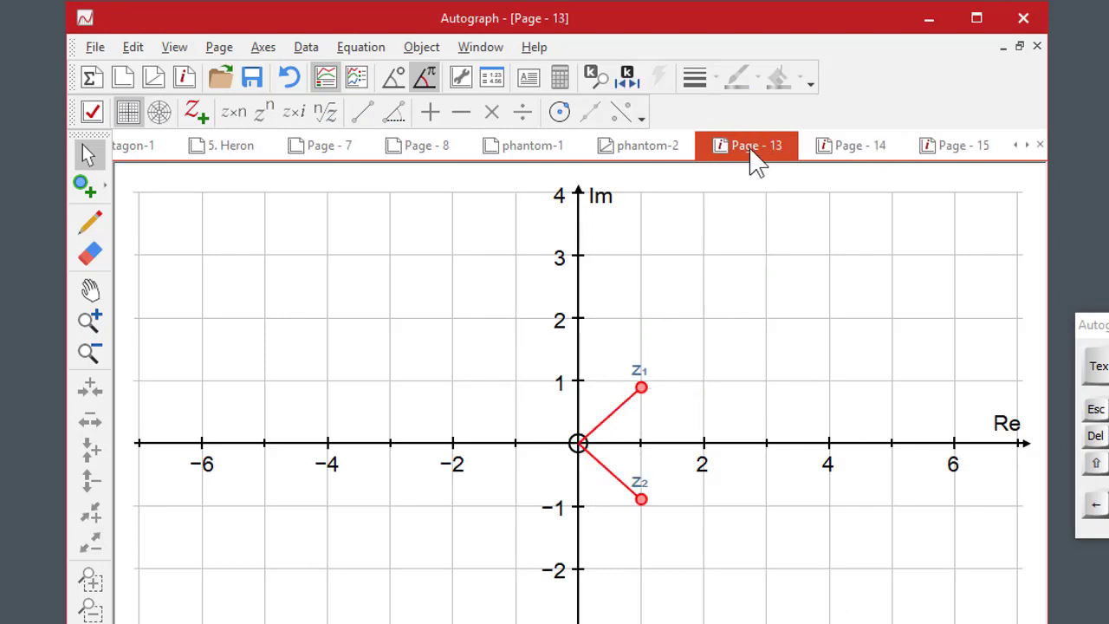
{"action": "left_click", "coordinate": [639, 166]}
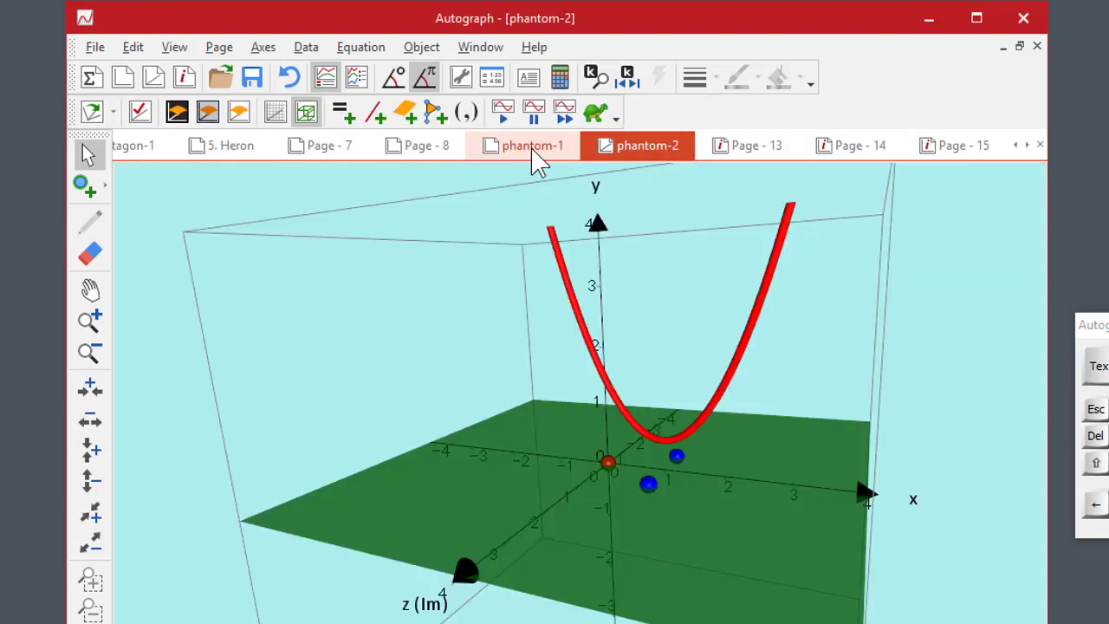
{"action": "left_click", "coordinate": [532, 148]}
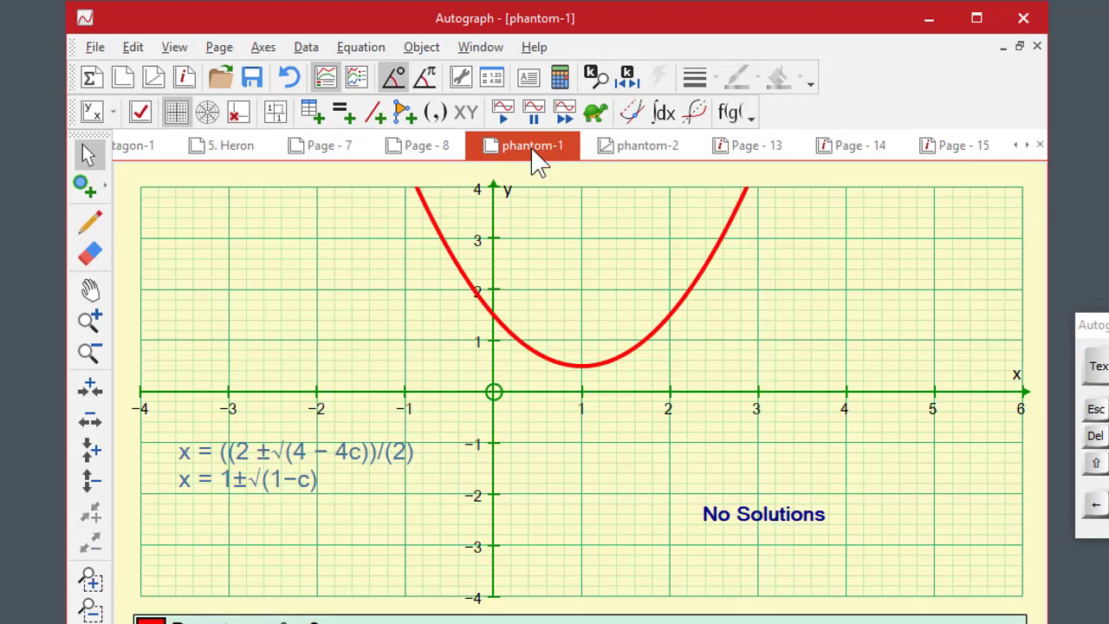
{"action": "left_click", "coordinate": [427, 154]}
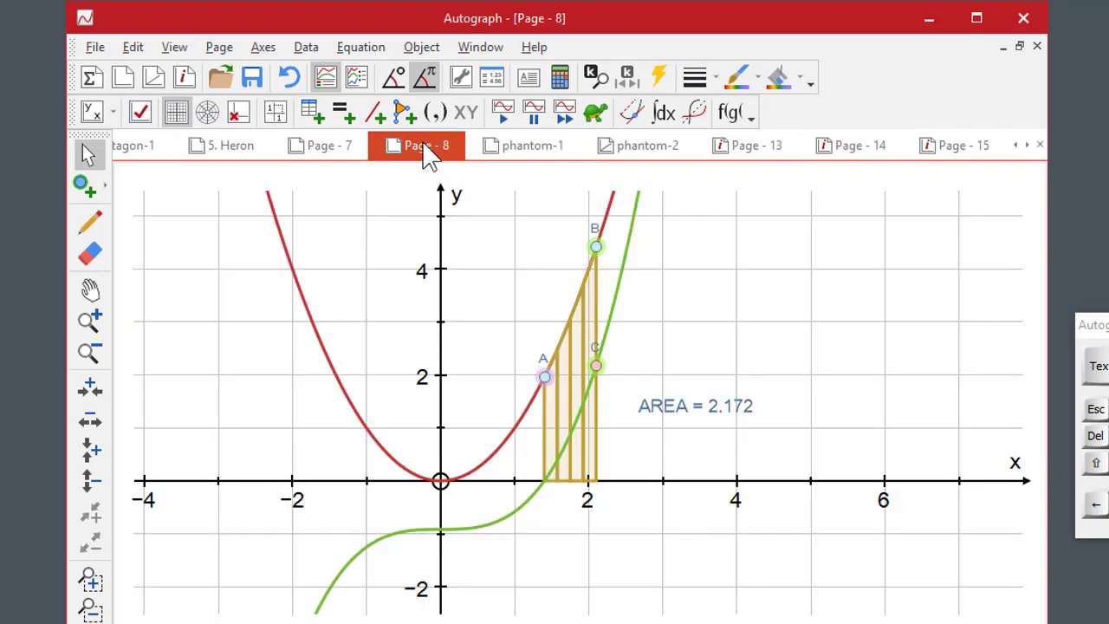
{"action": "left_click", "coordinate": [325, 155]}
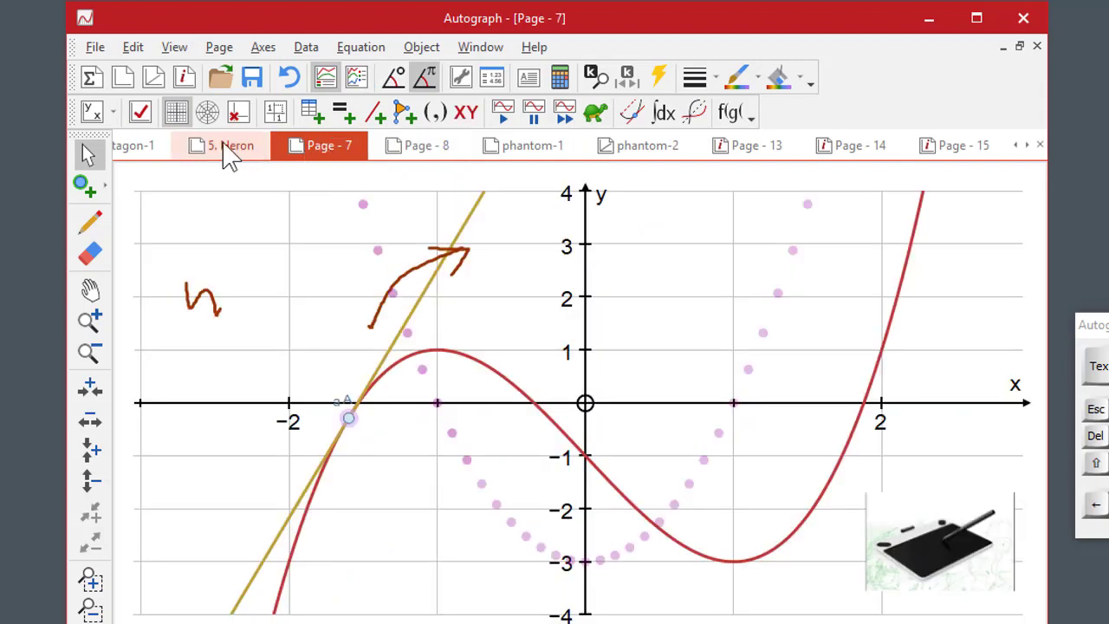
- Visit Heron, Pentagon-1 and Page 6, slide vertex B along y=3 on Page 5, then end on Page 16
{"action": "left_click", "coordinate": [230, 154]}
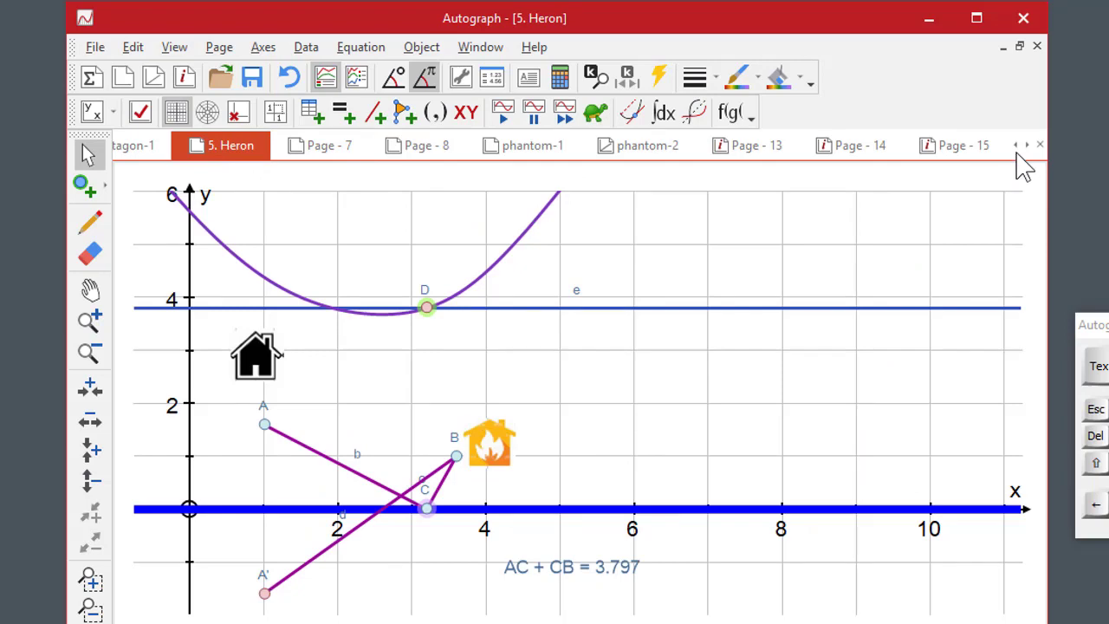
{"action": "left_click", "coordinate": [589, 147]}
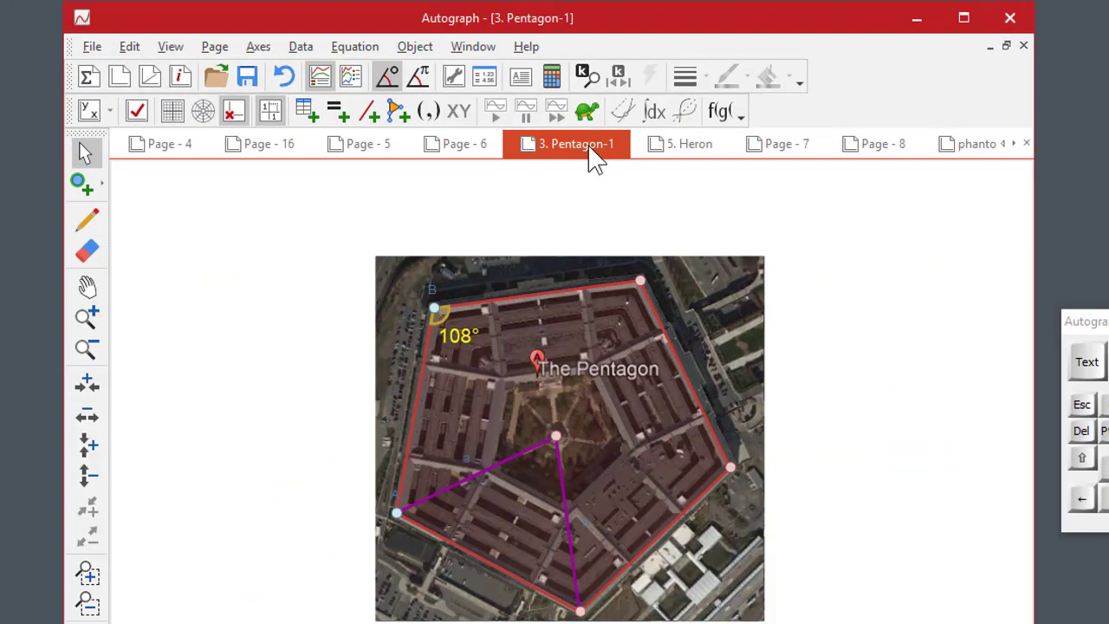
{"action": "left_click", "coordinate": [463, 160]}
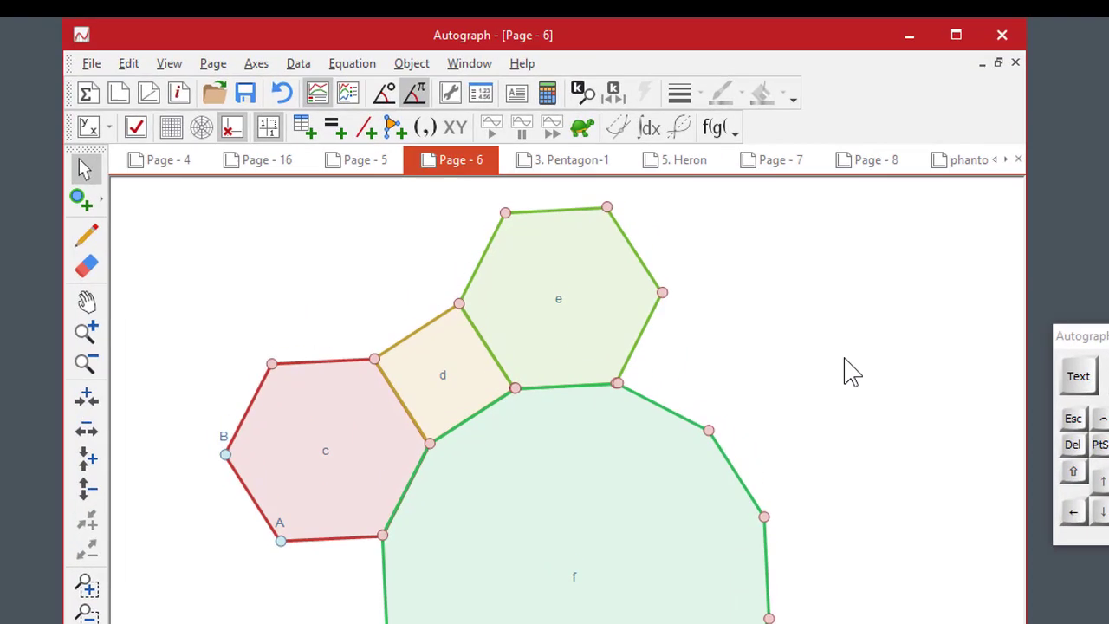
{"action": "left_click", "coordinate": [394, 124]}
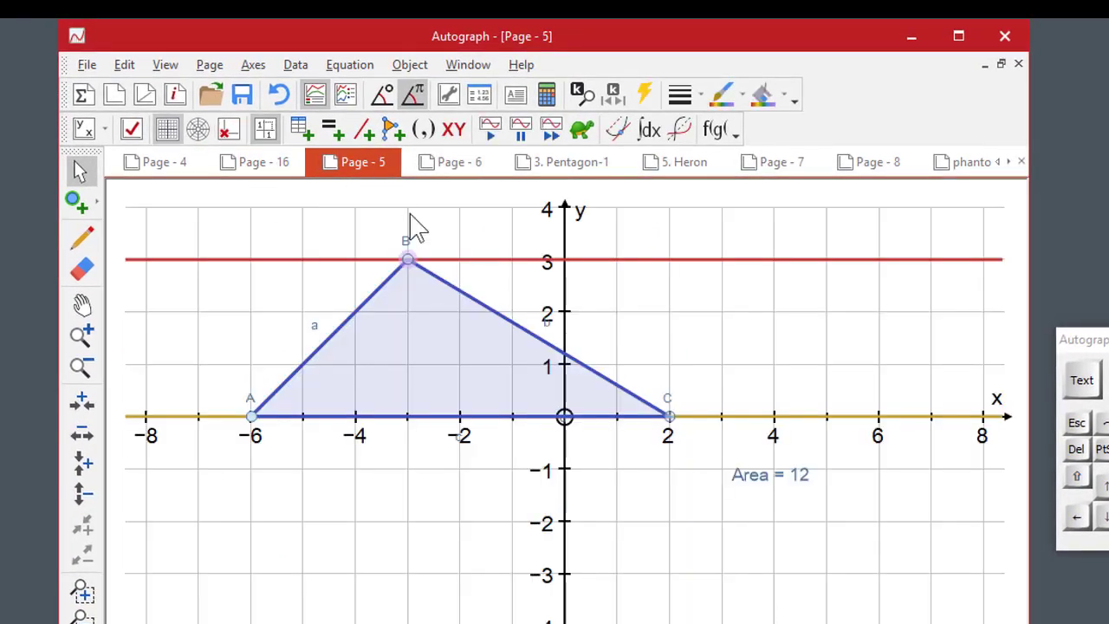
{"action": "left_click_drag", "start_coordinate": [406, 258], "coordinate": [438, 267]}
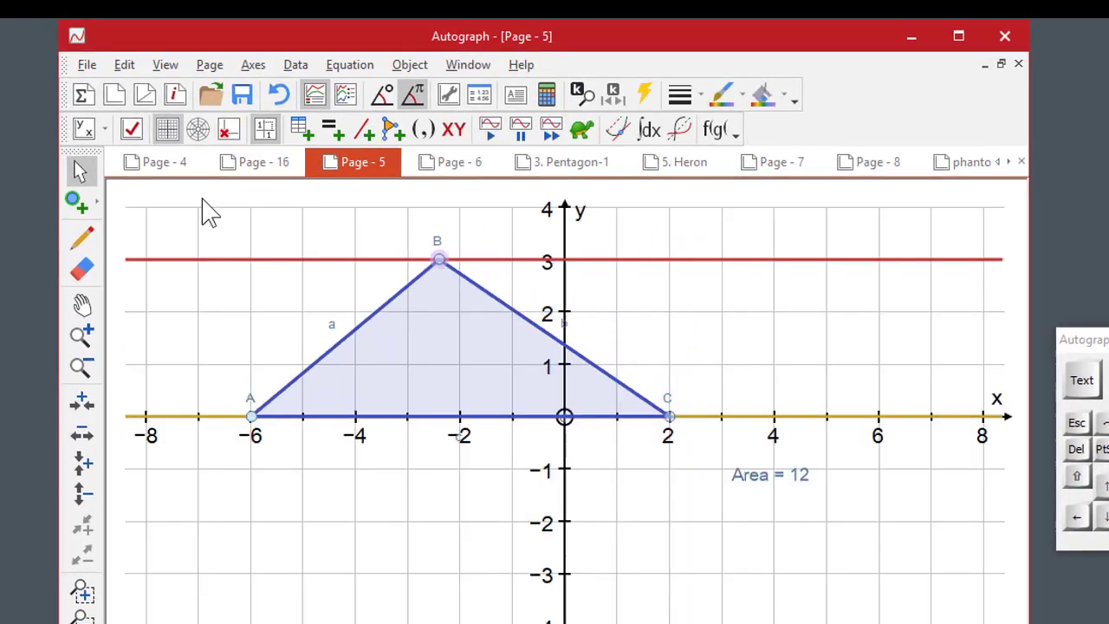
{"action": "left_click", "coordinate": [256, 173]}
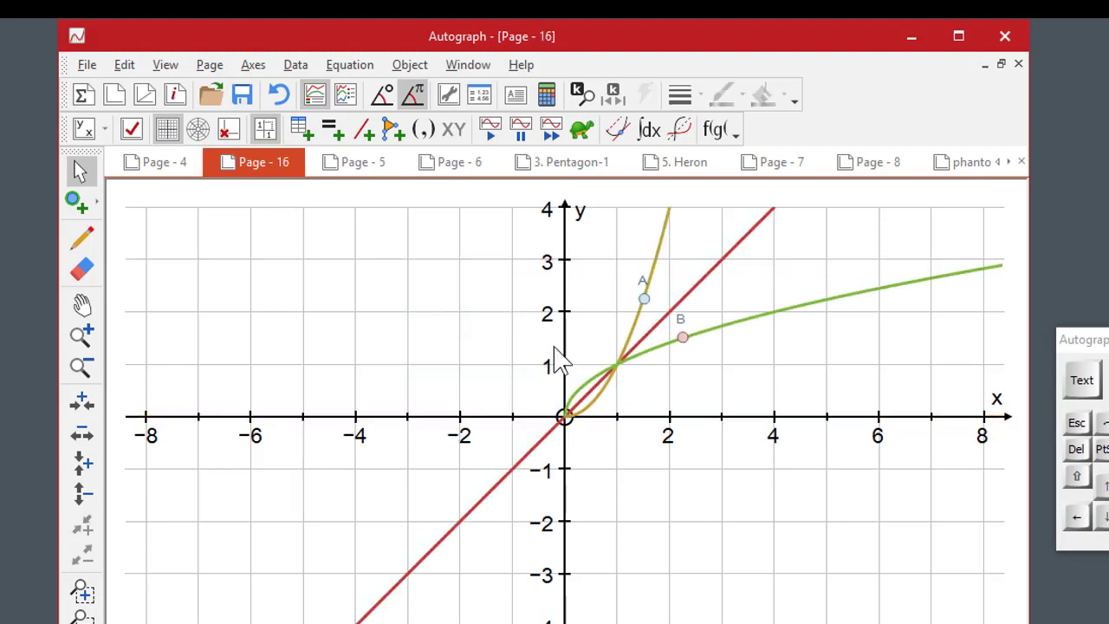